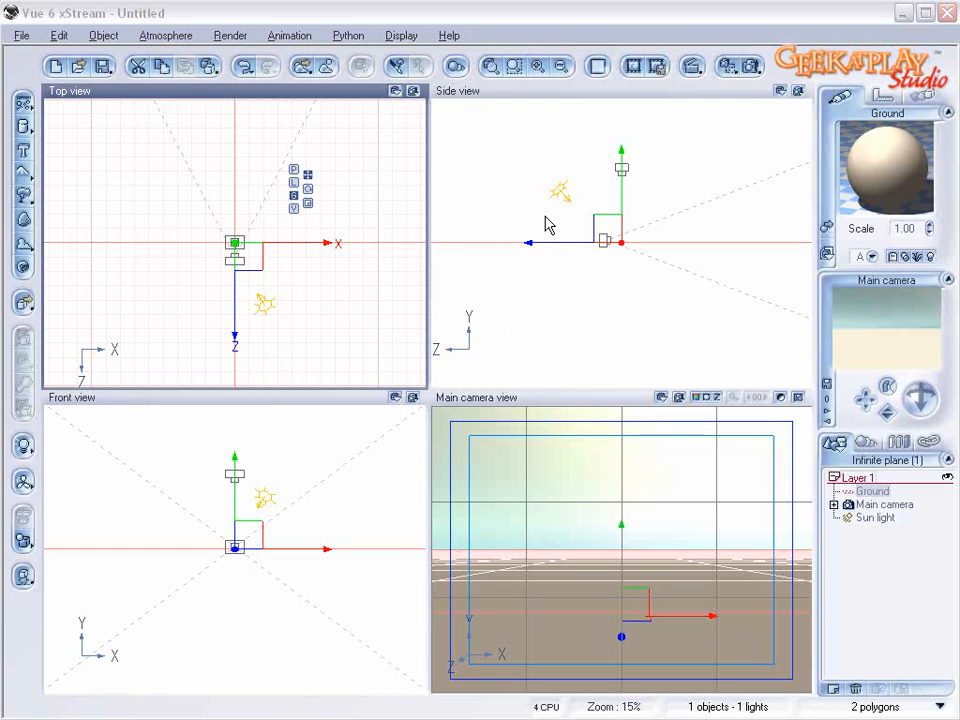
Step: Raise the main camera slightly above the ground in the side view
left_click(484, 208)
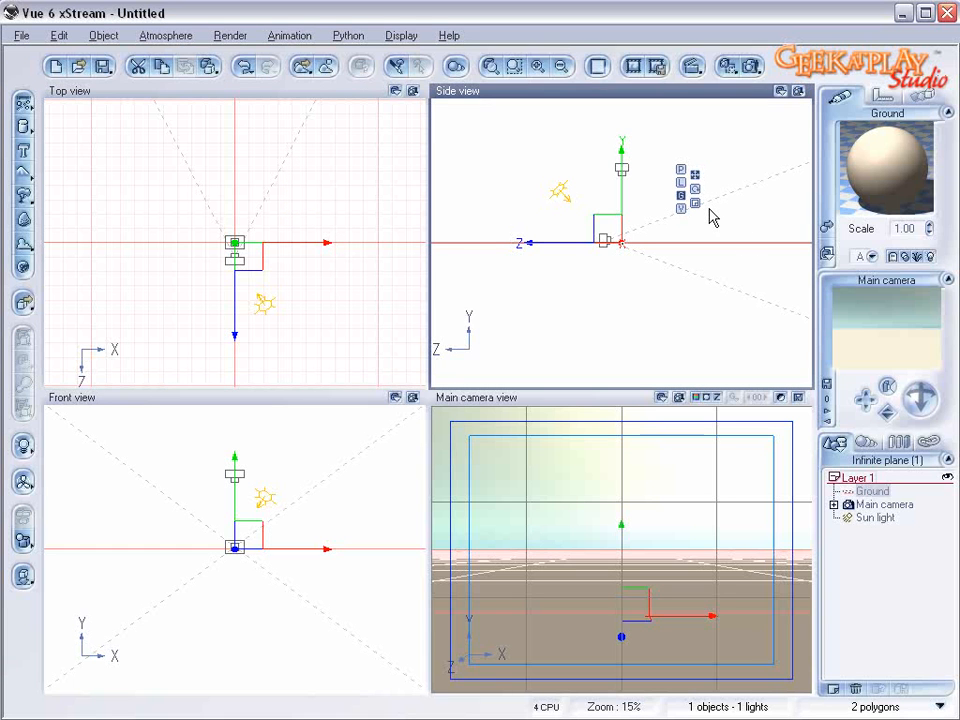
left_click(877, 508)
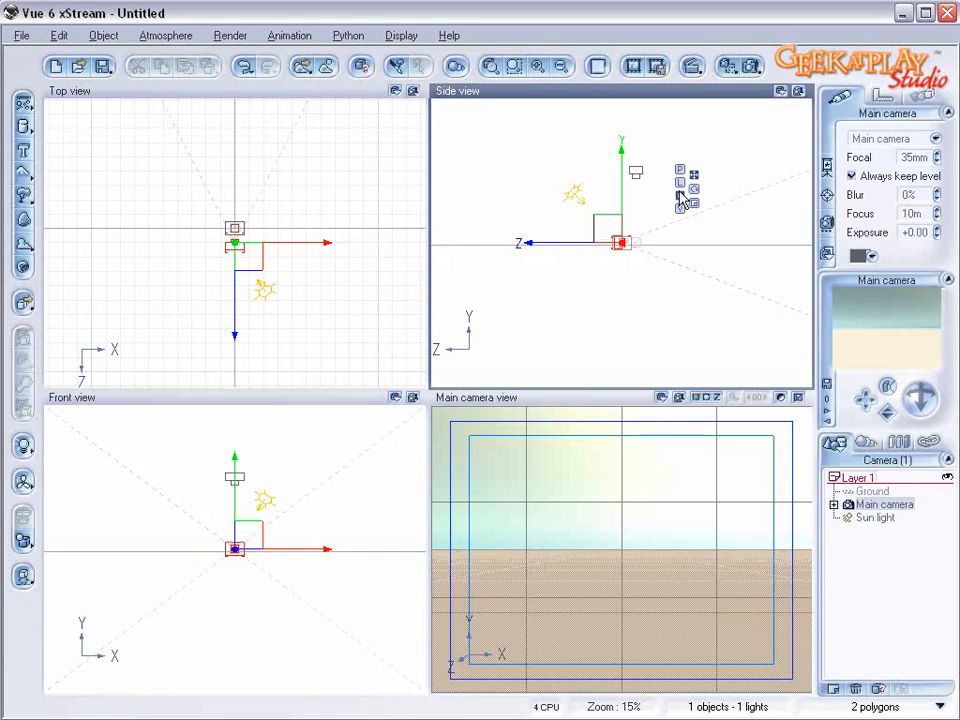
left_click_drag(621, 192, 621, 188)
Step: Add a rock, enlarged to fill the main camera's view, and render the scene
scroll(652, 249, "up", 4)
right_click_drag(646, 253, 550, 259)
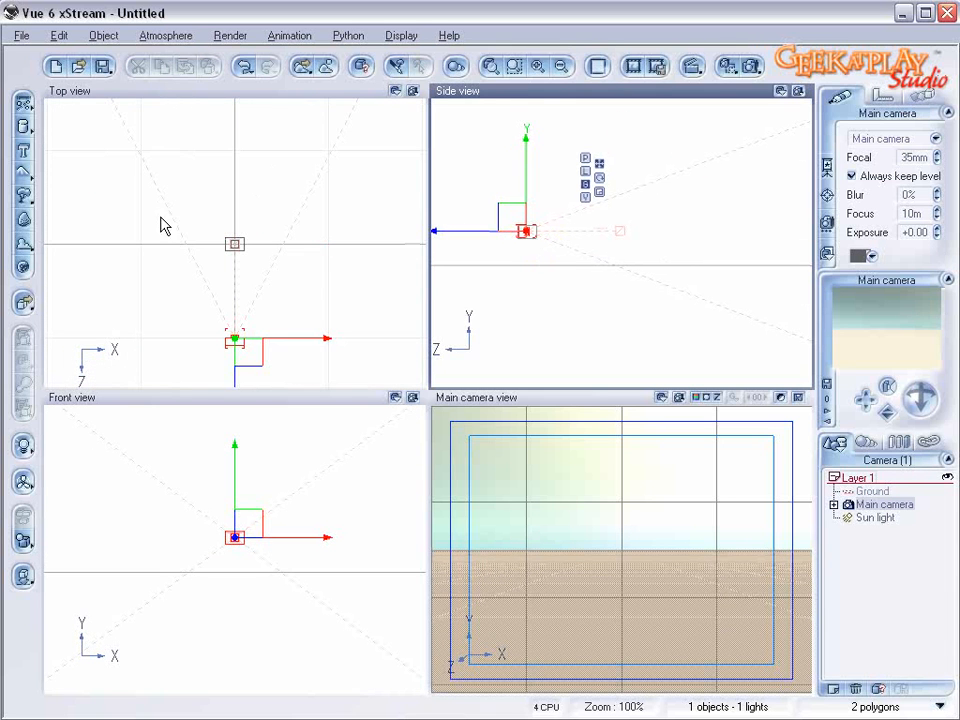
left_click(23, 172)
left_click_drag(637, 250, 692, 163)
left_click_drag(632, 203, 616, 216)
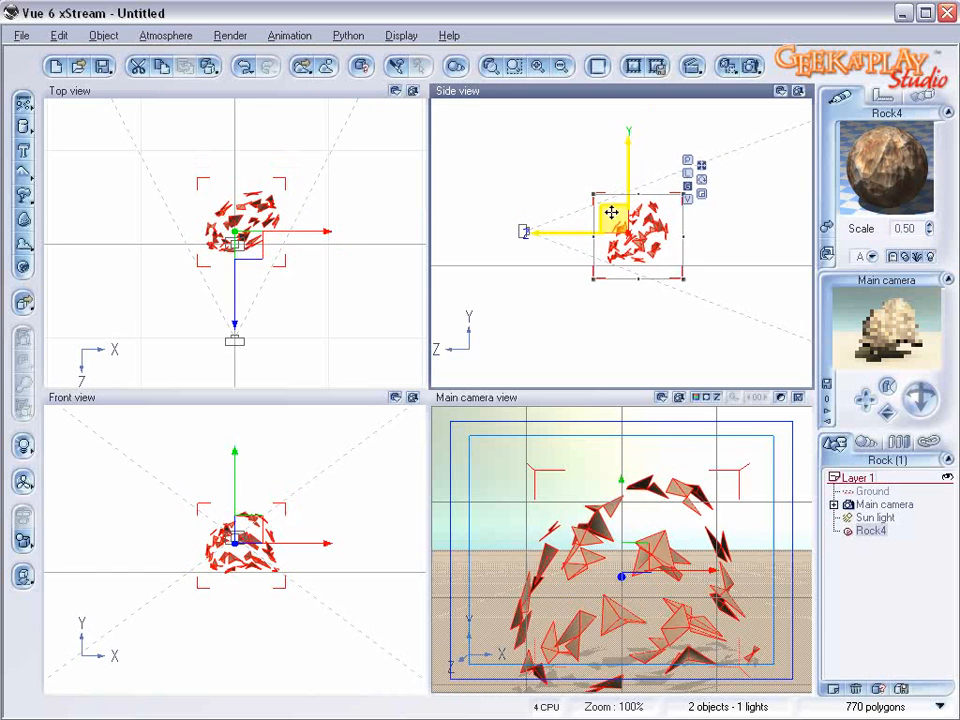
left_click(751, 65)
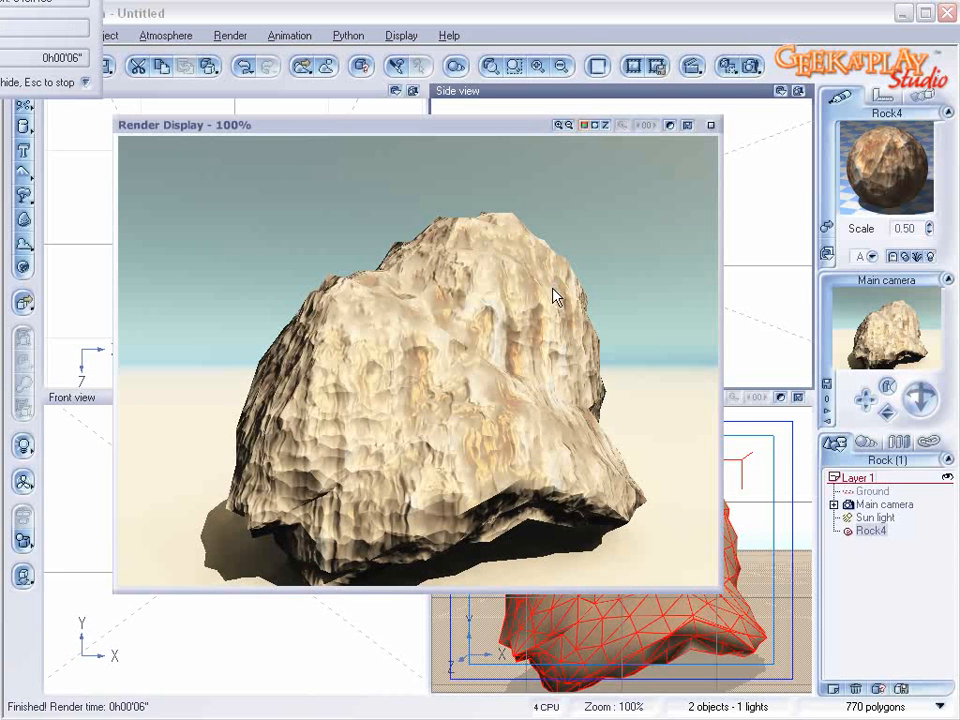
left_click(711, 124)
Step: Assign the Default material from the Rocks collection to the rock object and rename the material as rock
left_click(825, 226)
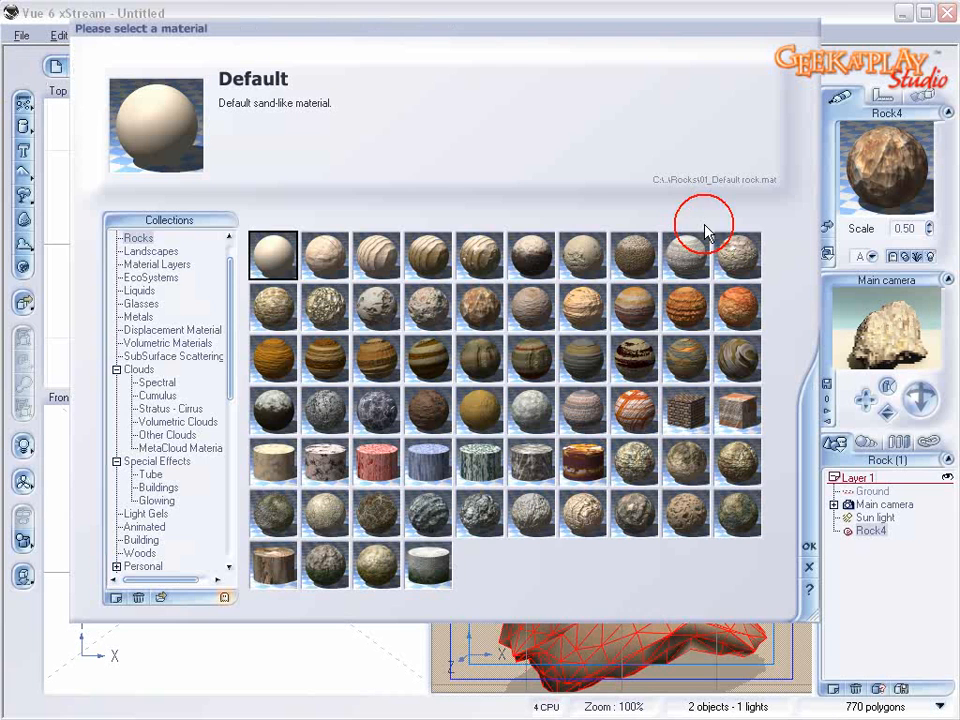
left_click(809, 546)
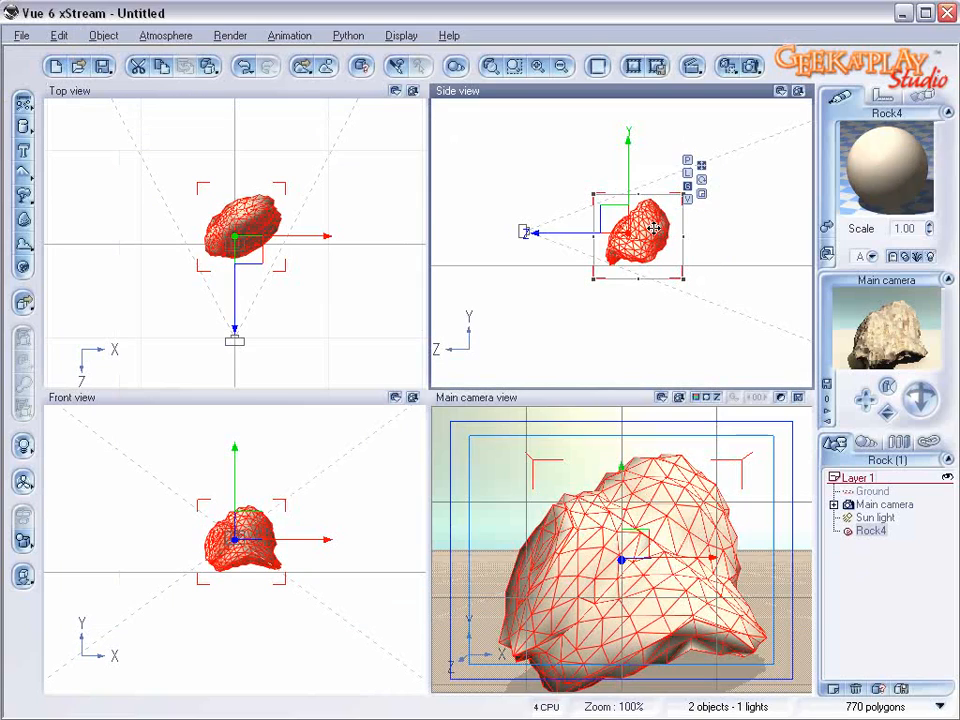
double_click(890, 152)
left_click_drag(552, 119, 511, 117)
left_click(178, 370)
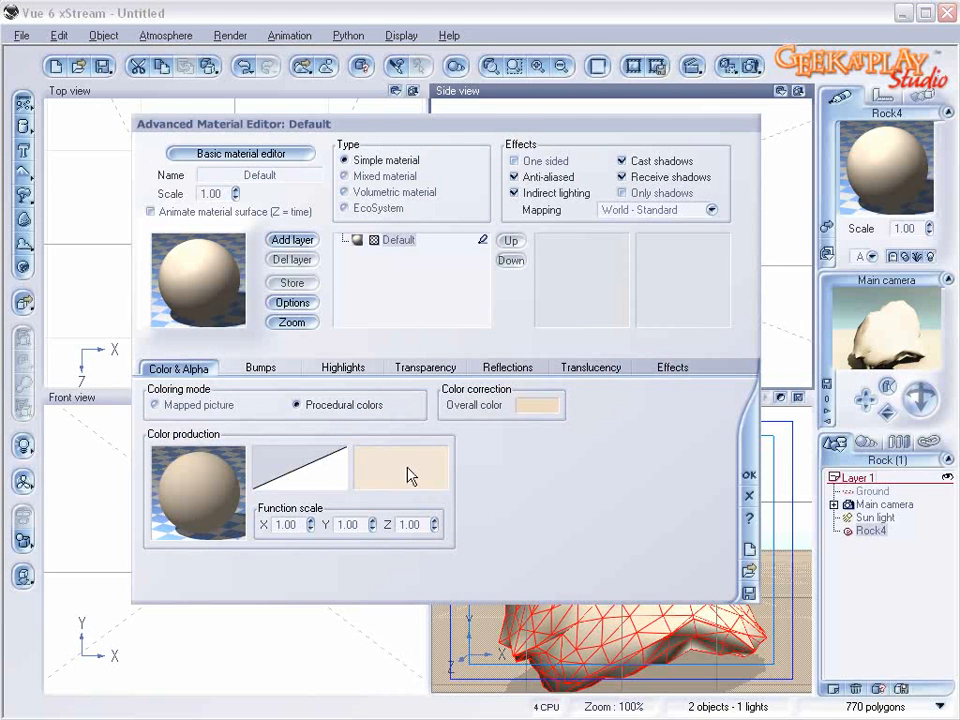
left_click(289, 174)
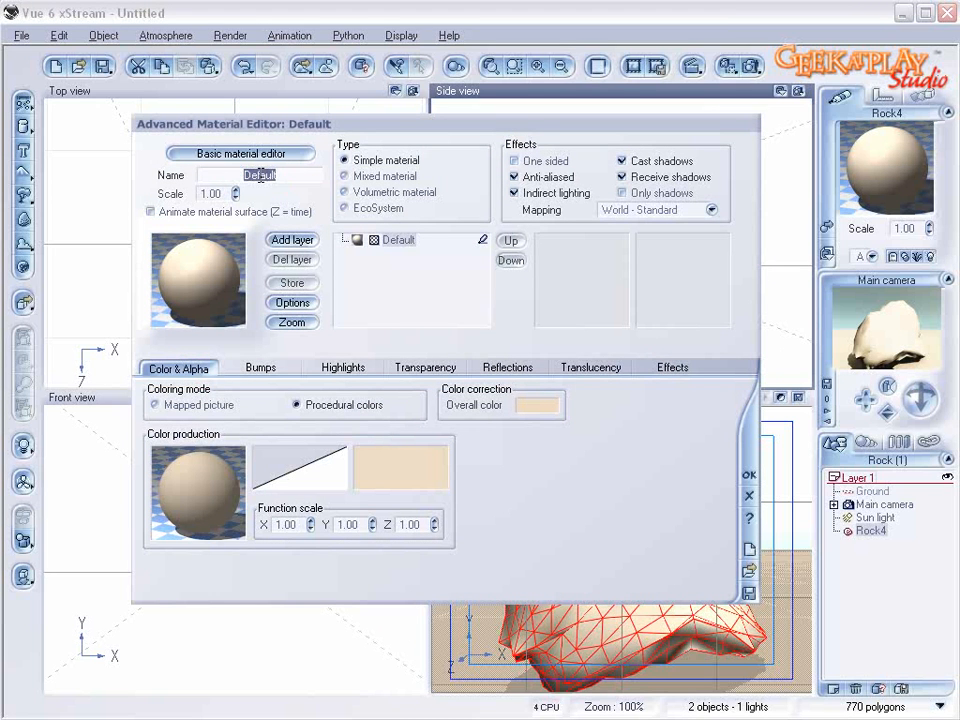
type("rock")
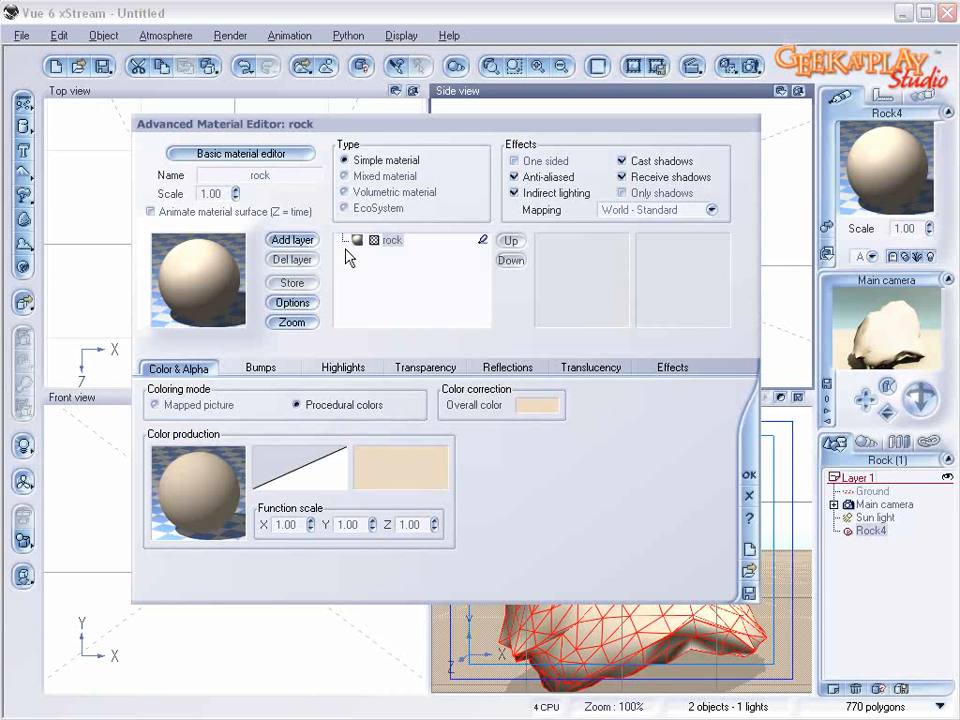
Step: Edit the rock material's color map and add a gray keycolor at position -0.95
right_click(405, 470)
left_click(435, 464)
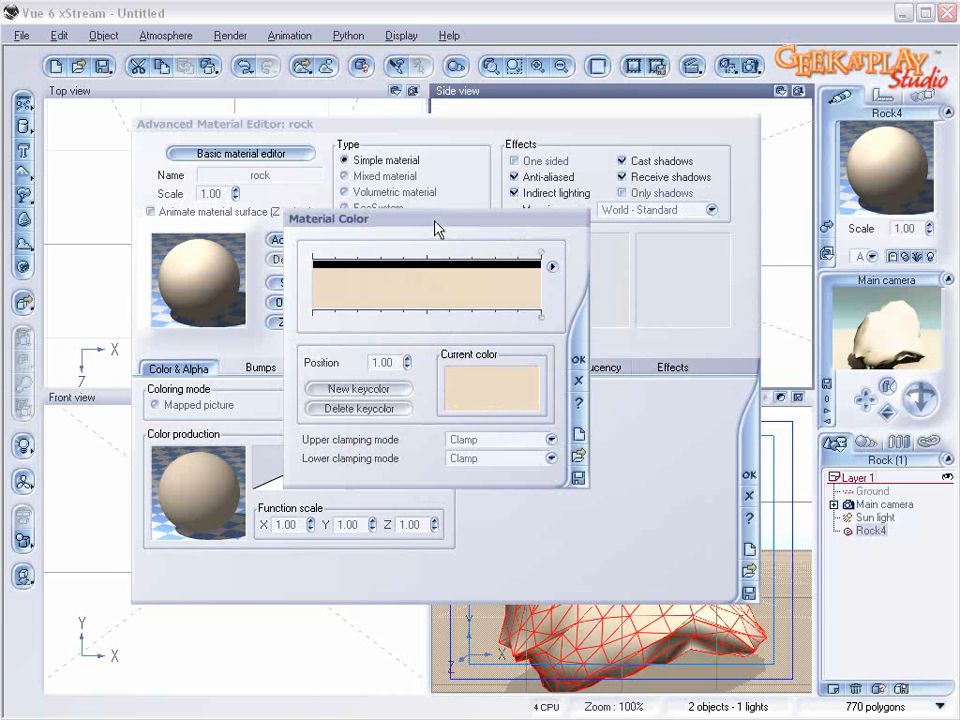
left_click_drag(435, 224, 395, 200)
double_click(274, 280)
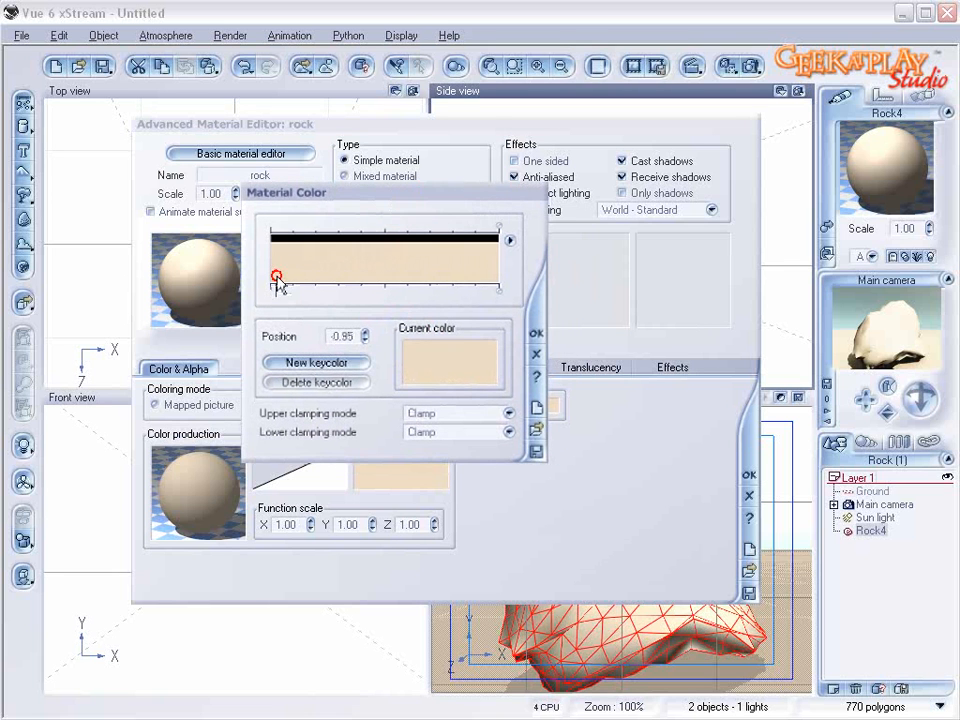
left_click_drag(553, 249, 555, 333)
left_click(719, 214)
left_click(319, 312)
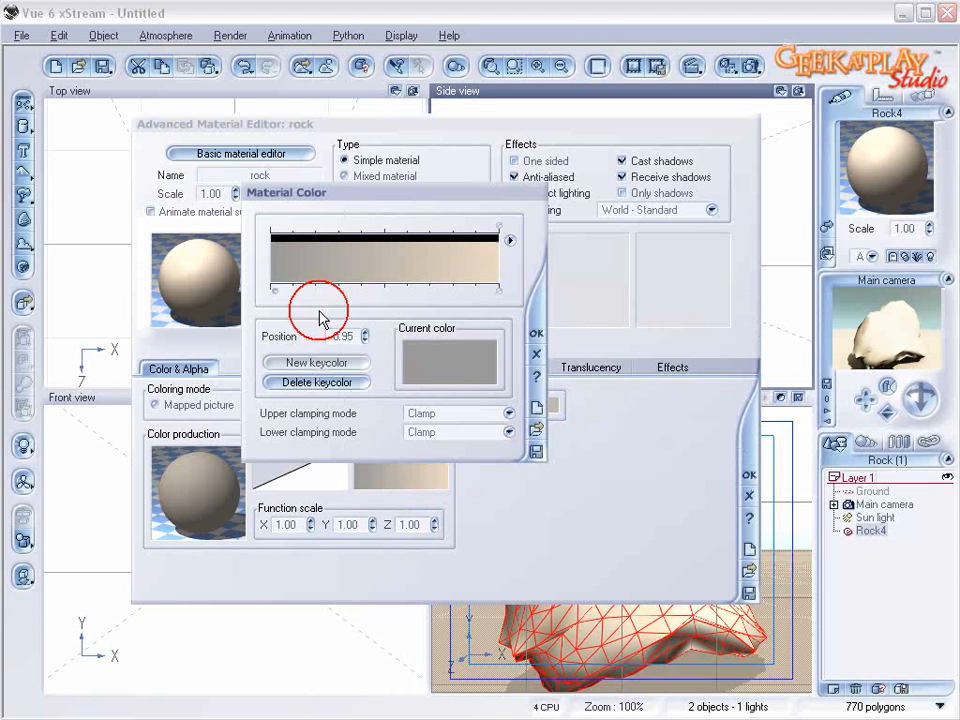
Step: Add a reddish-brown keycolor at position -0.86 in the material's color map
double_click(276, 278)
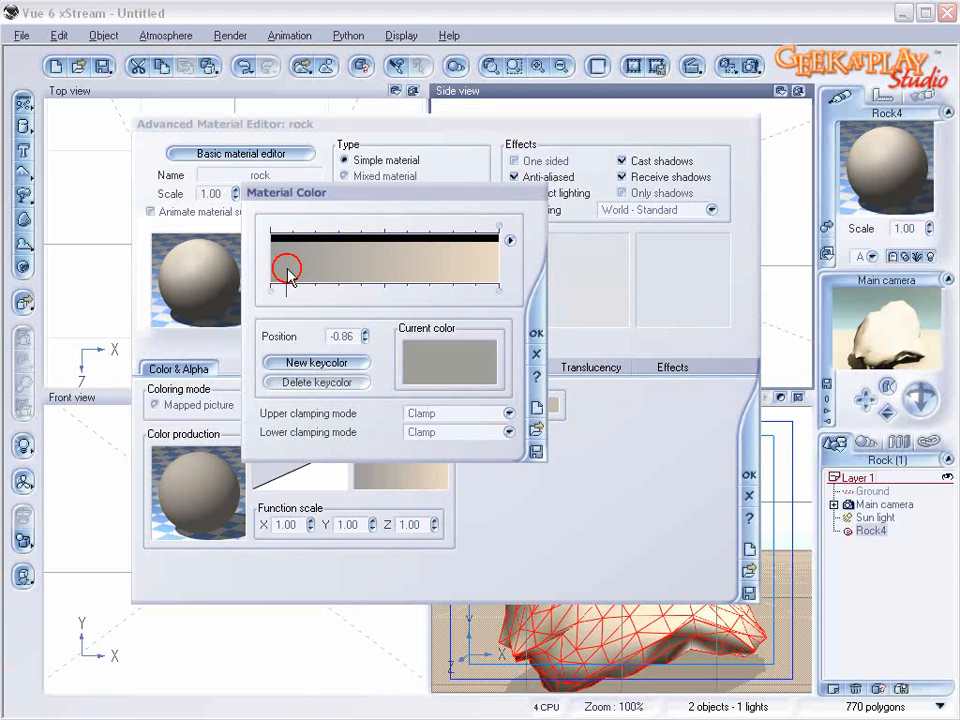
left_click_drag(557, 327, 544, 293)
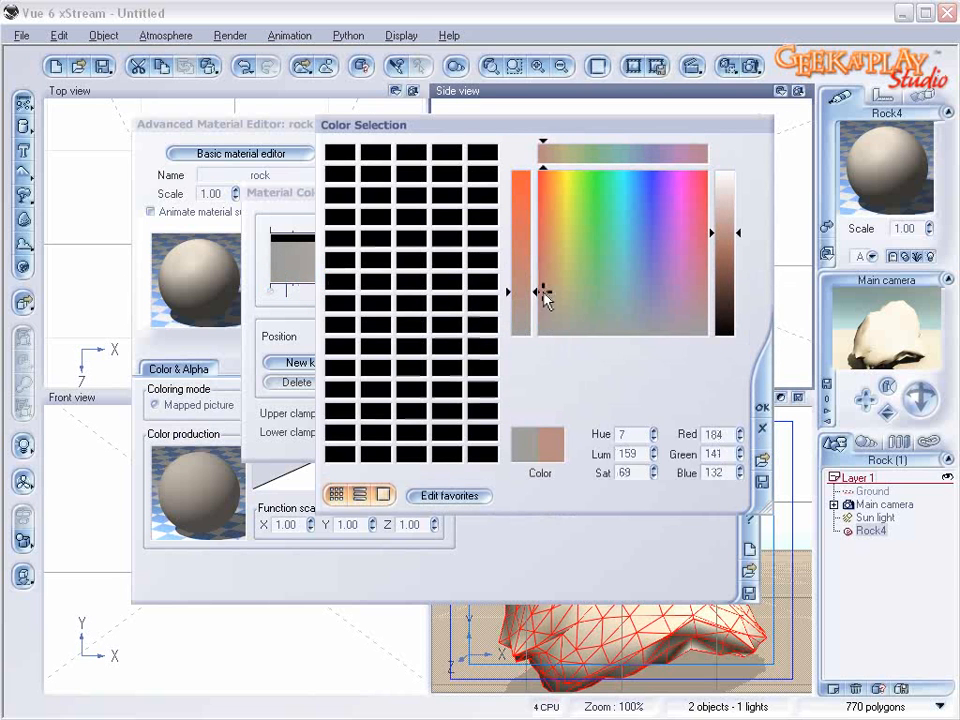
left_click_drag(722, 232, 722, 242)
left_click(760, 407)
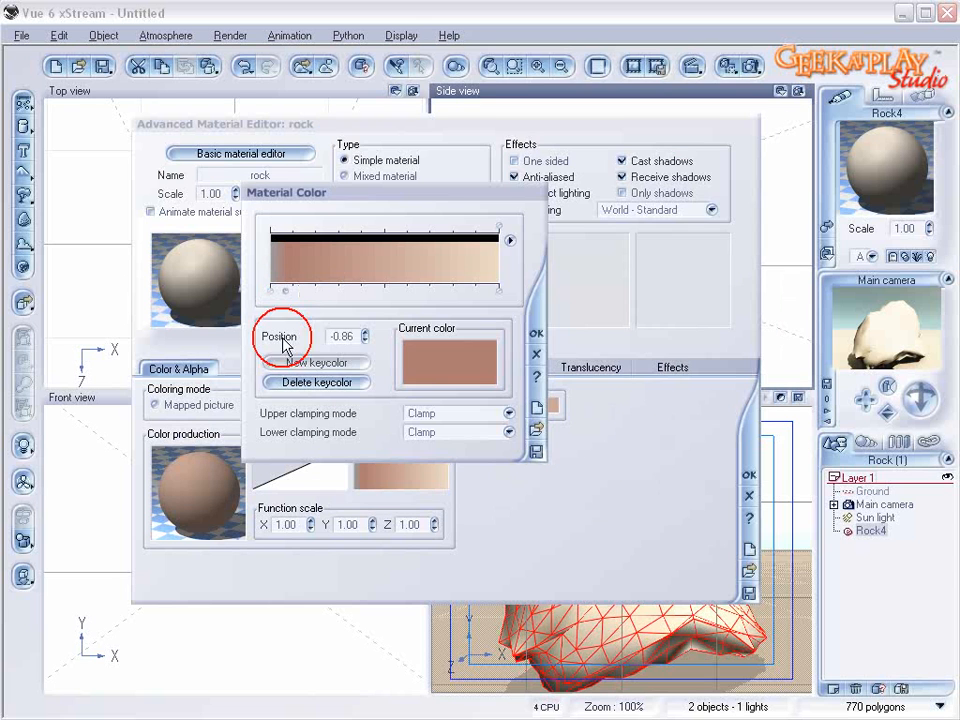
Step: Add an olive keycolor at position -0.79 in the material's color map and shift it to -0.84
double_click(294, 274)
left_click_drag(540, 296, 560, 318)
left_click(762, 407)
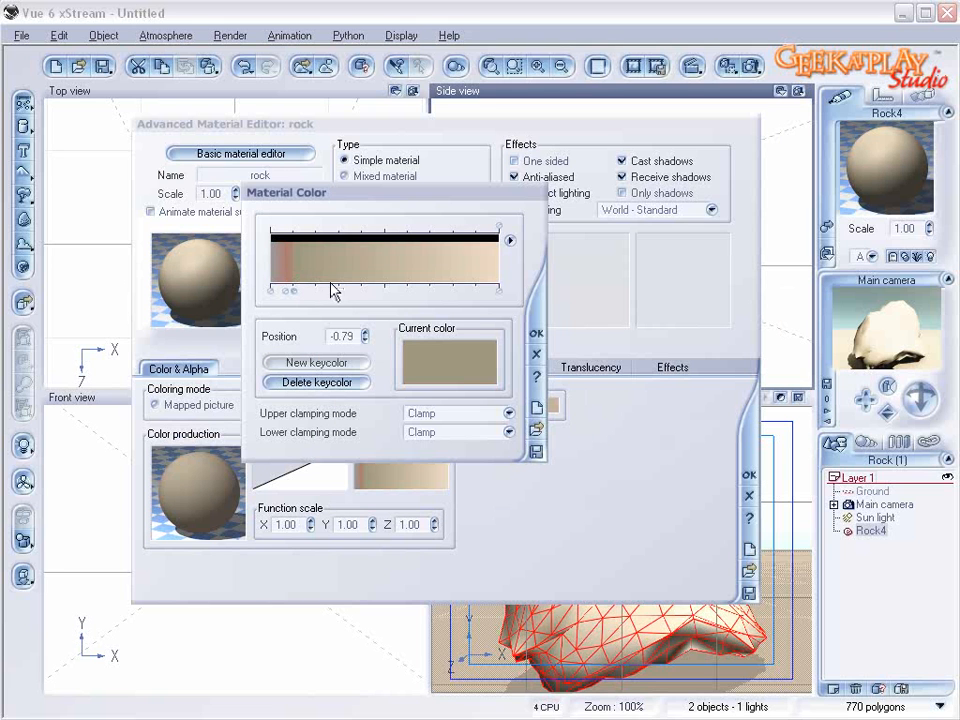
left_click_drag(291, 288, 286, 288)
Step: Load westernrock.clr from the colorMaps rocks folder as the material color map and accept it
left_click(537, 432)
left_click(158, 596)
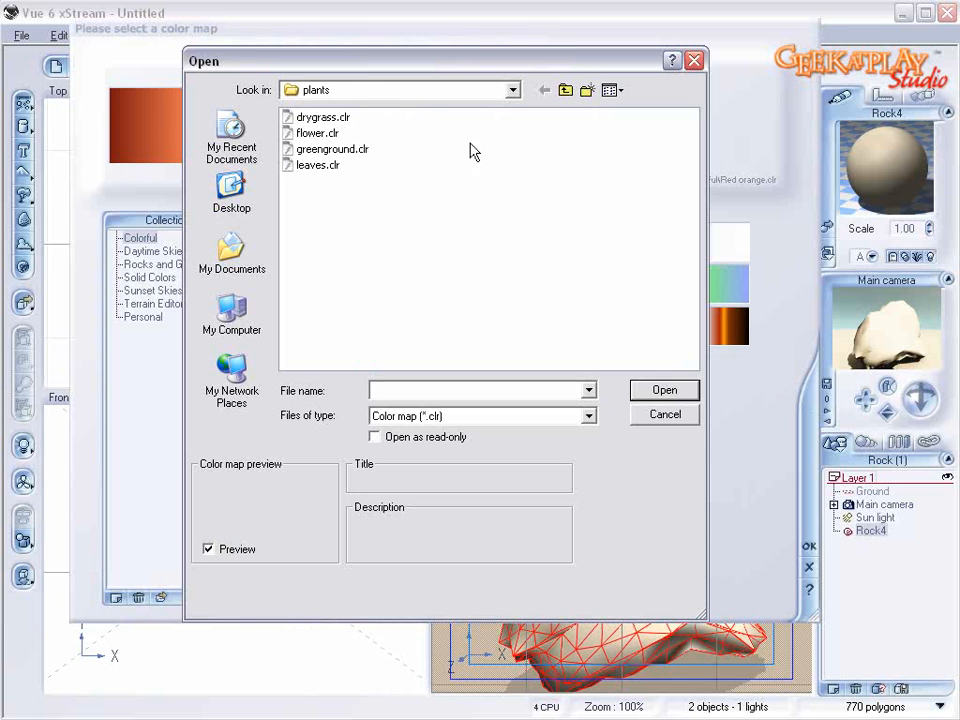
left_click(566, 90)
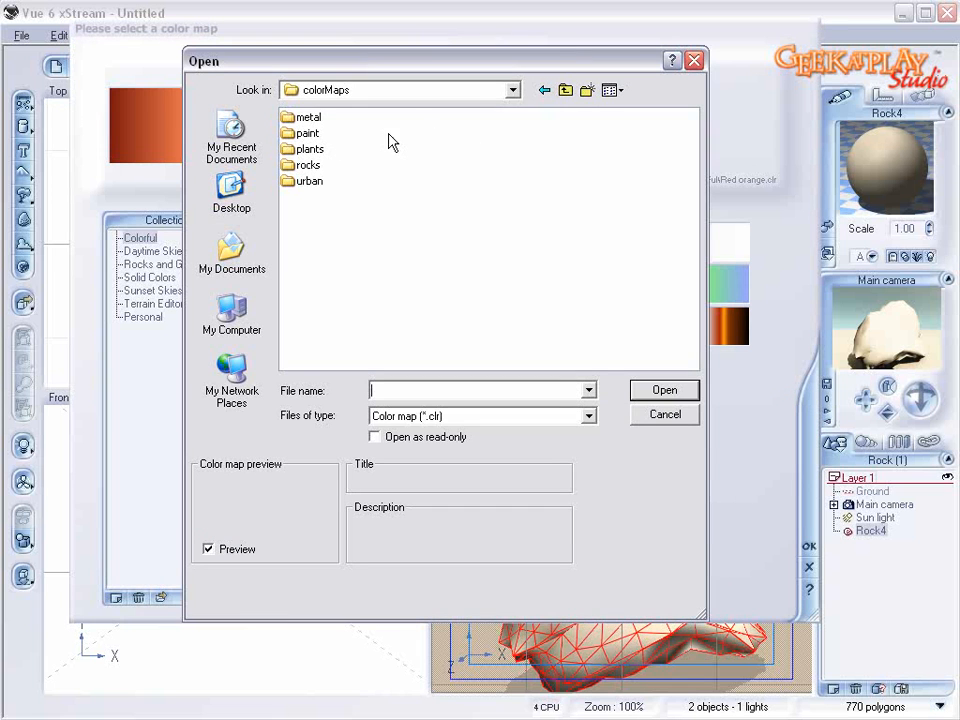
double_click(310, 166)
left_click(345, 170)
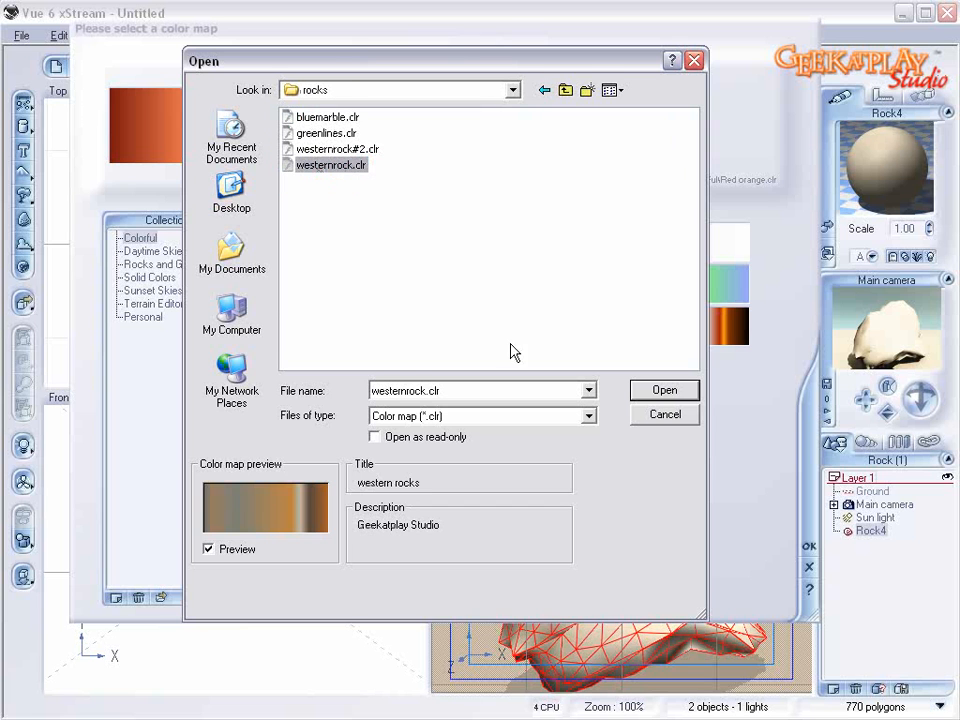
left_click(664, 390)
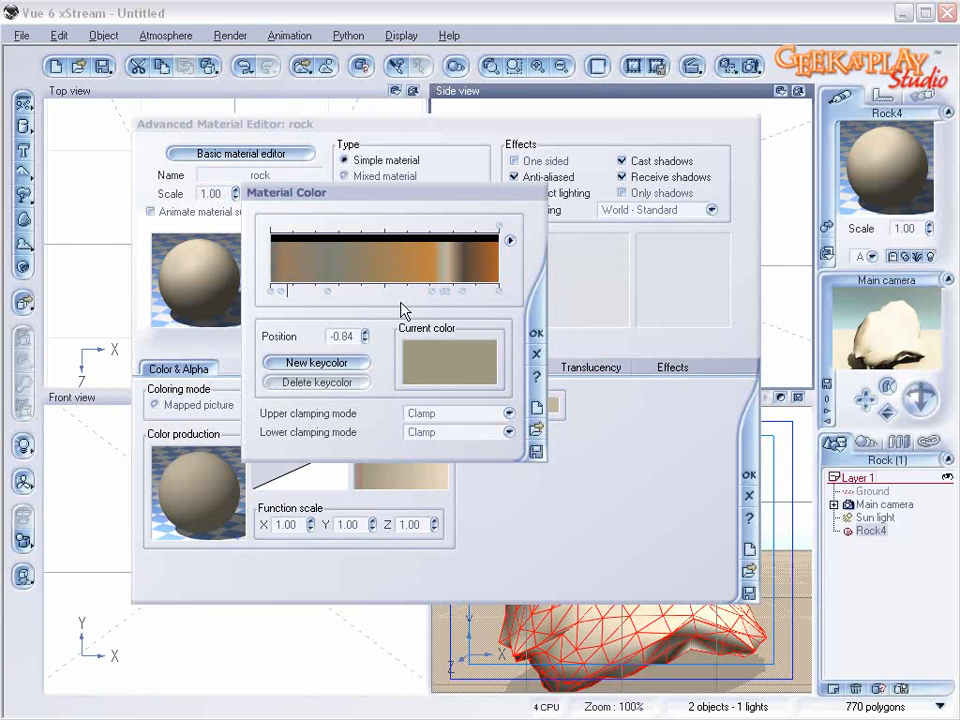
left_click(536, 332)
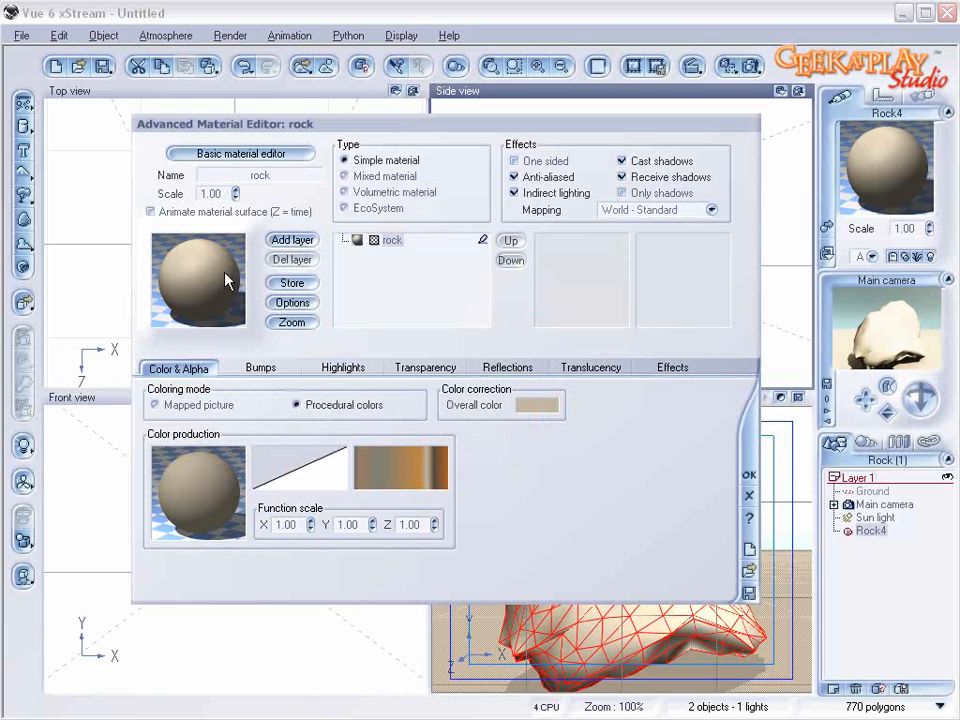
Step: Edit the material's color production function and load the westernrock.clr color map into its color node
right_click(224, 497)
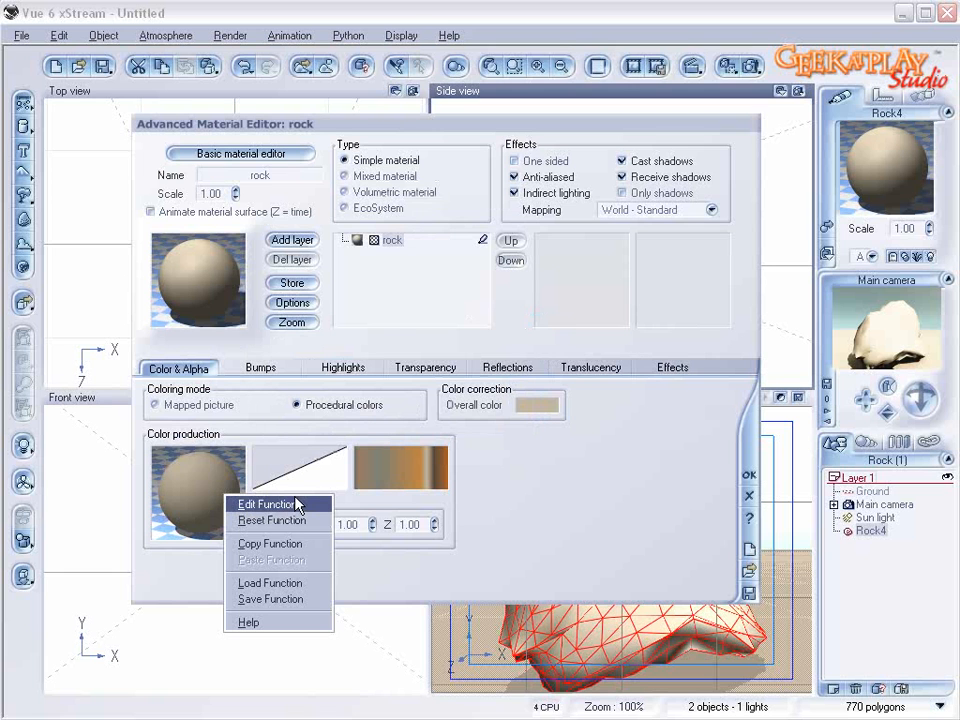
left_click(298, 506)
left_click_drag(414, 405, 332, 373)
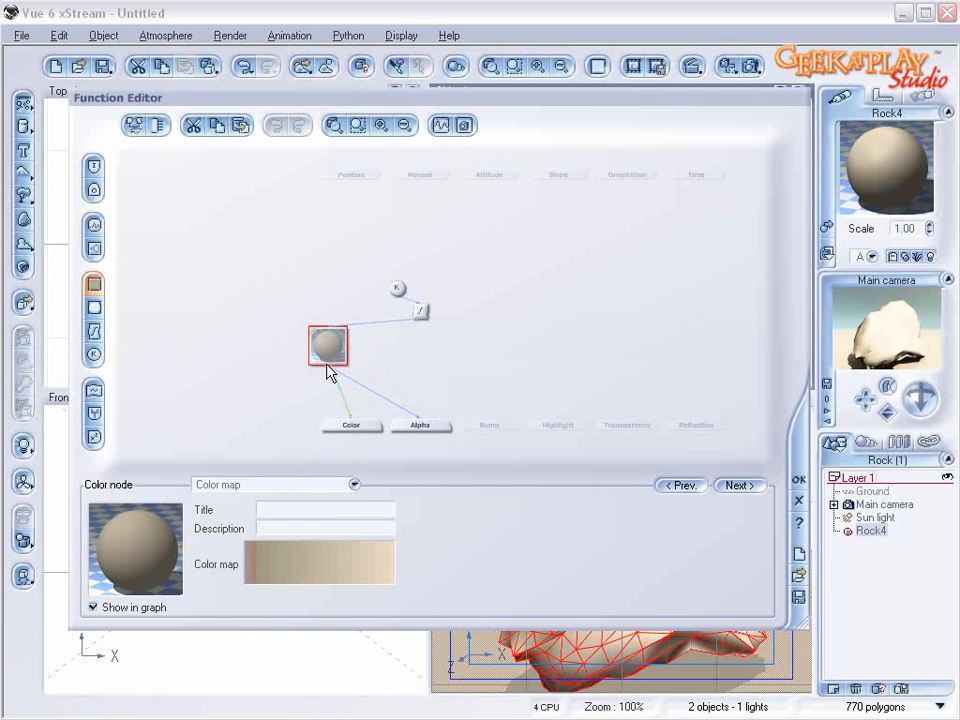
right_click(331, 580)
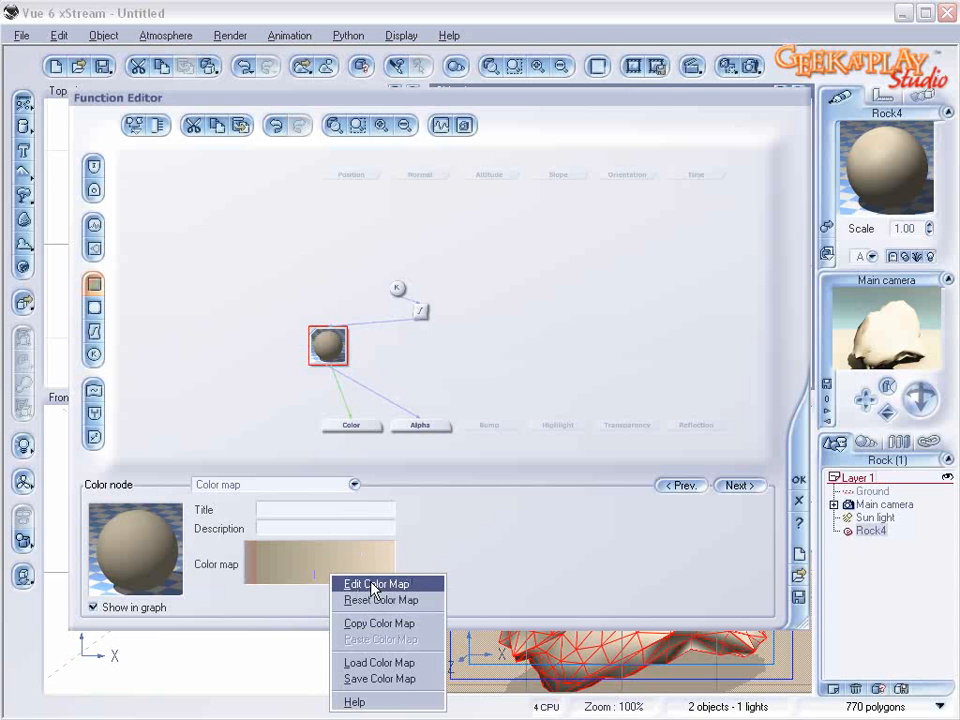
left_click(425, 660)
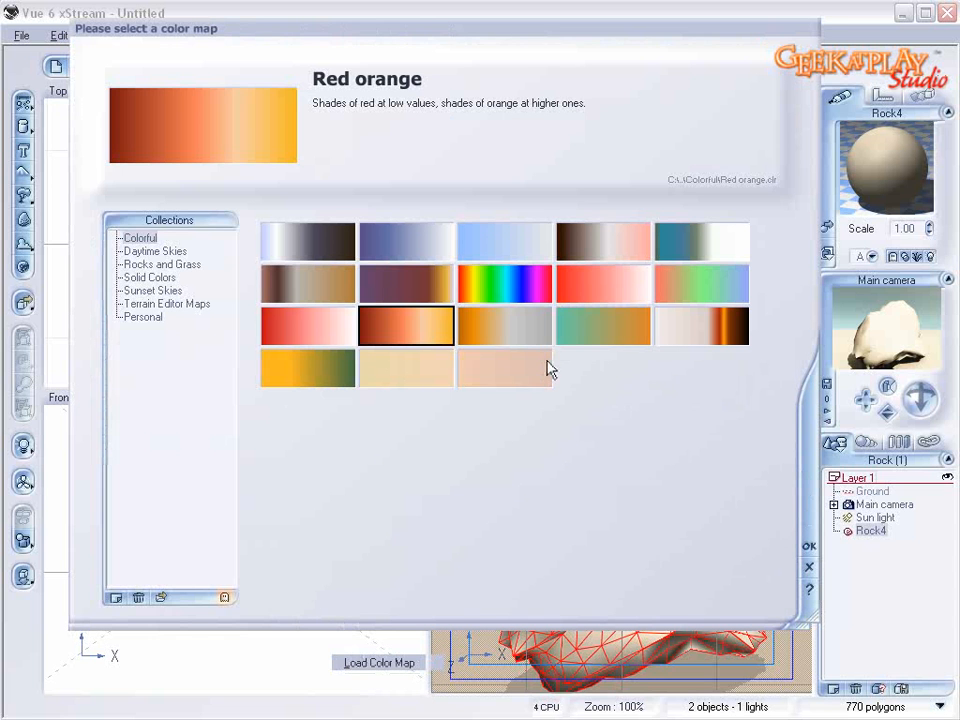
left_click(161, 597)
left_click(350, 165)
left_click(660, 390)
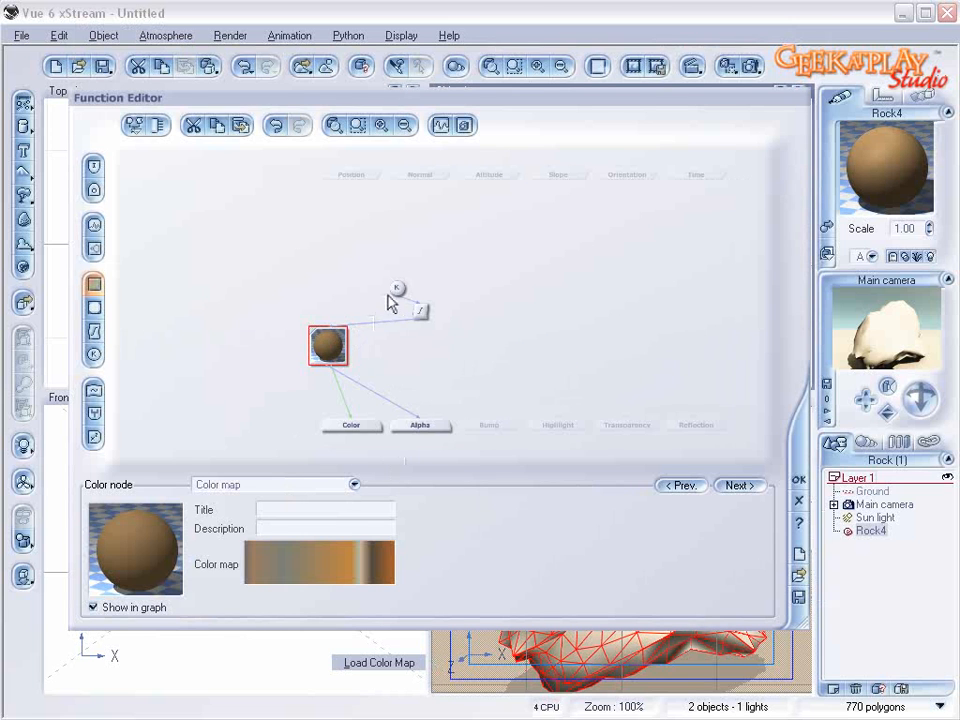
Step: Delete the constant node feeding the filter and move the filter node just above the color node
mouse_move(422, 306)
left_mouse_down()
mouse_move(343, 305)
mouse_move(417, 303)
left_mouse_up()
left_click(397, 288)
key("Delete")
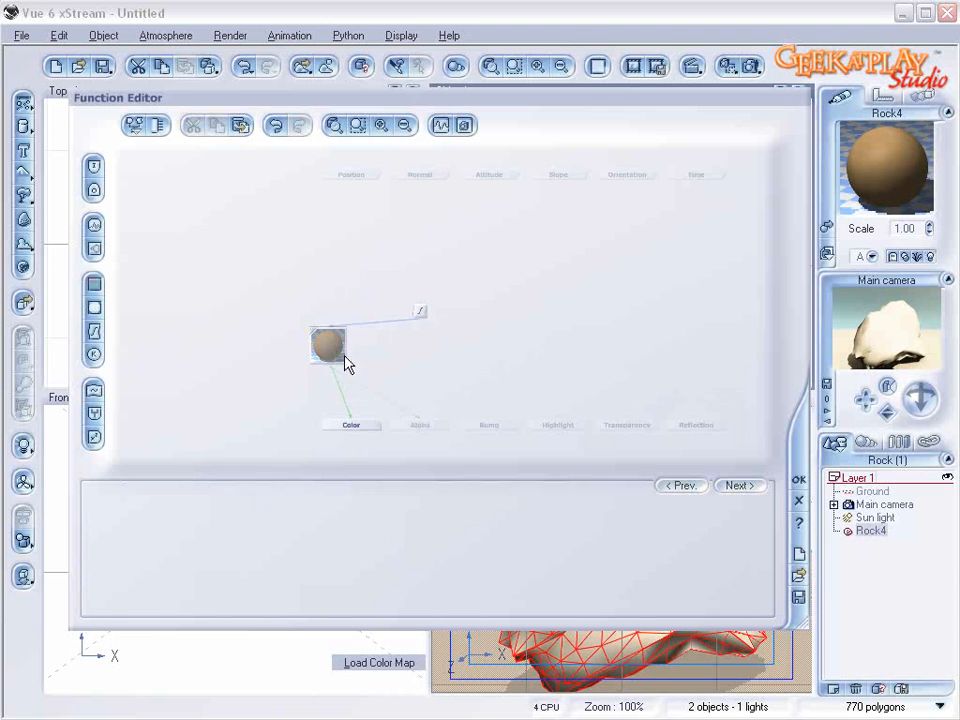
left_click(348, 360)
left_click_drag(422, 311, 331, 300)
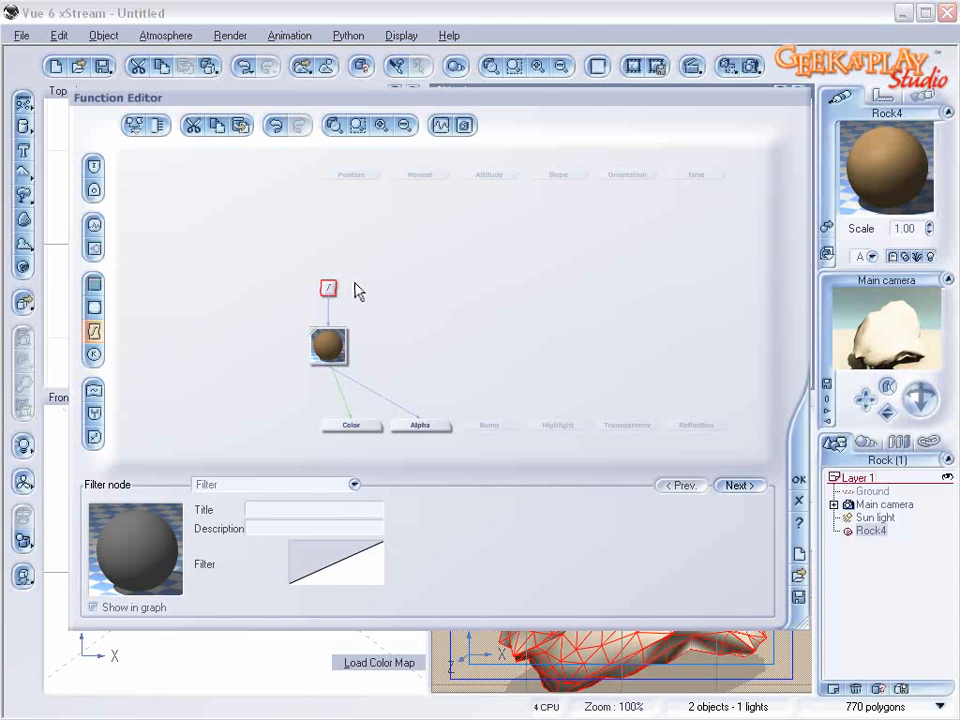
left_click_drag(330, 288, 352, 294)
Step: Add two fractal nodes side by side between the Position input and the filter node
left_click(329, 216)
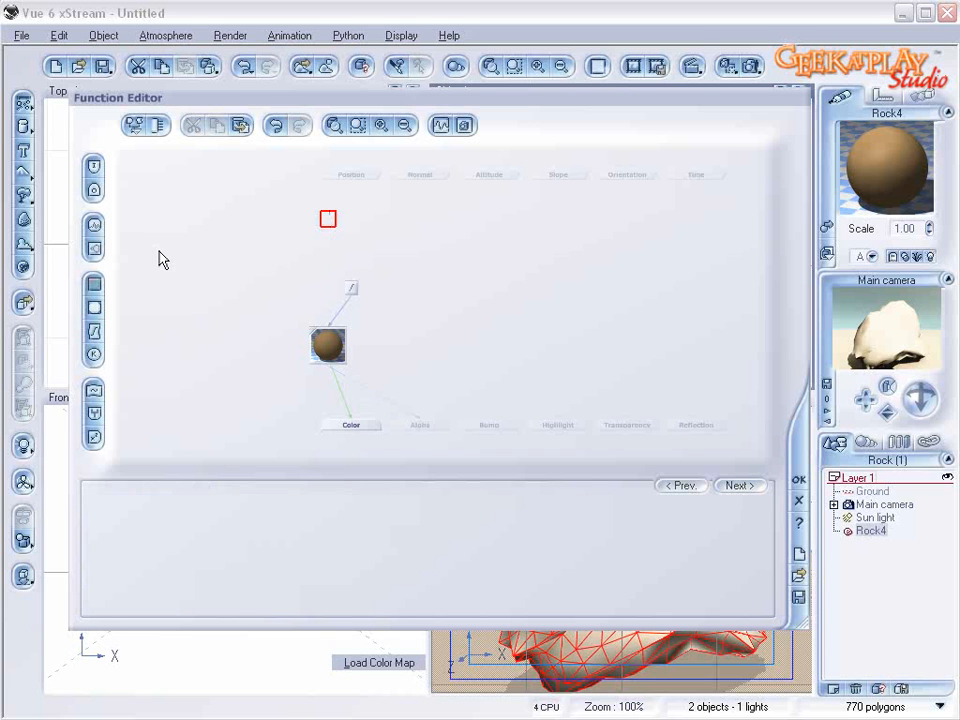
left_click(94, 246)
left_click_drag(340, 228, 317, 250)
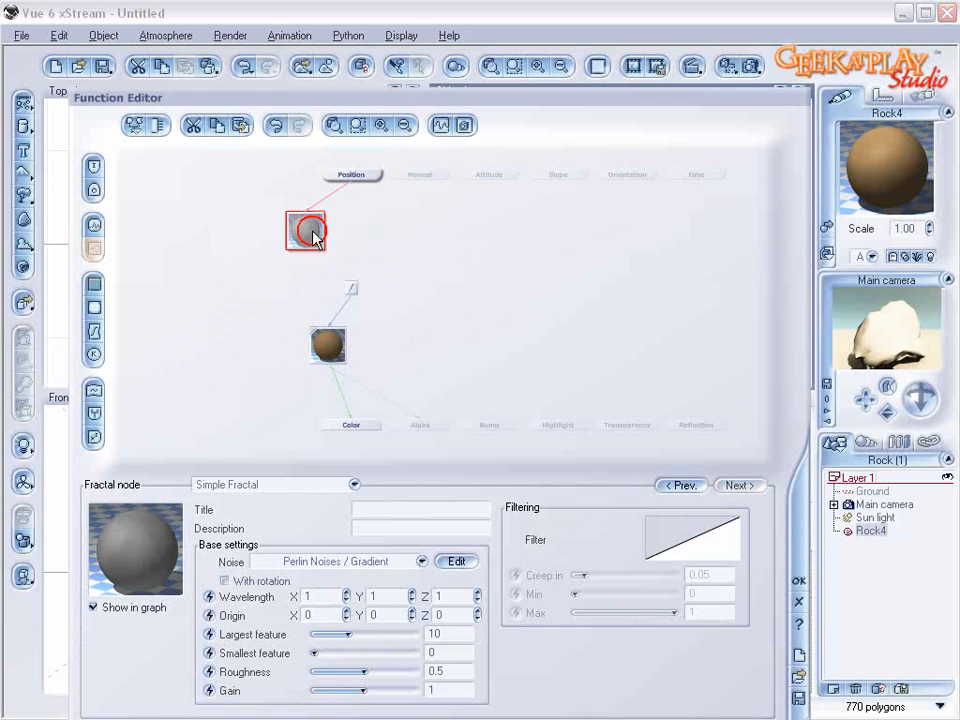
left_click(375, 228)
left_click(94, 250)
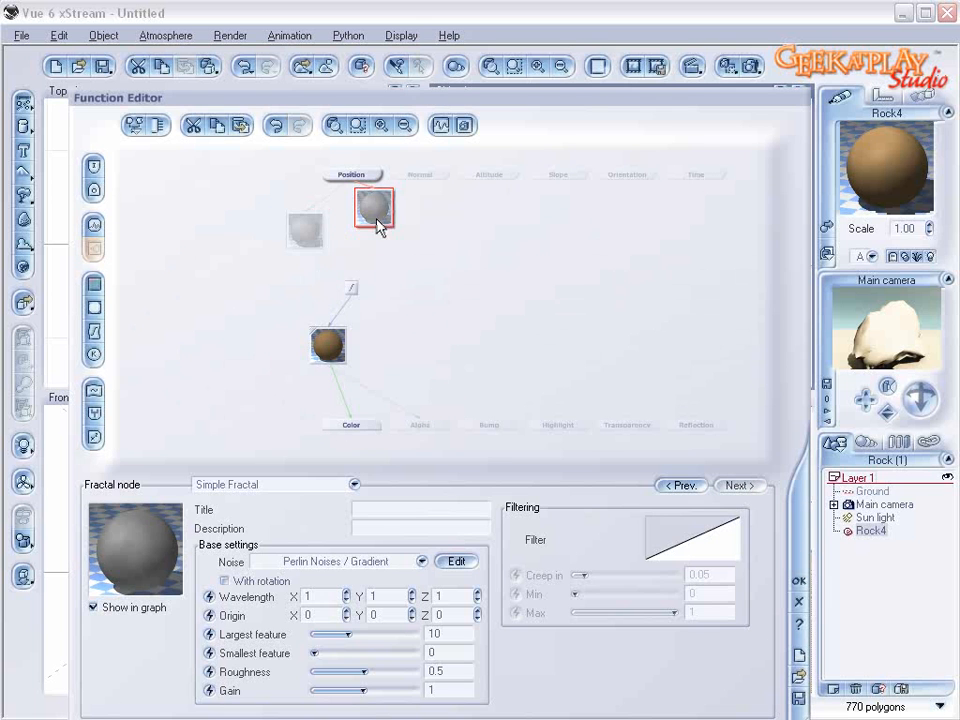
Step: Change the first of the two fractal nodes from Simple Fractal to Basic Repeater
left_click(312, 233)
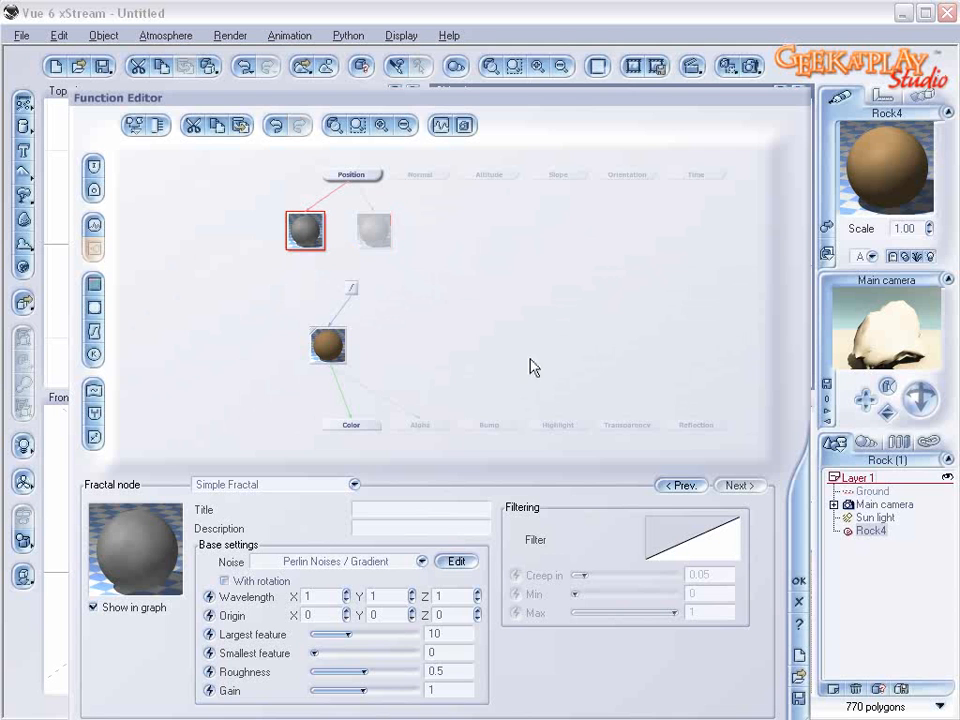
left_click(297, 484)
left_click(240, 379)
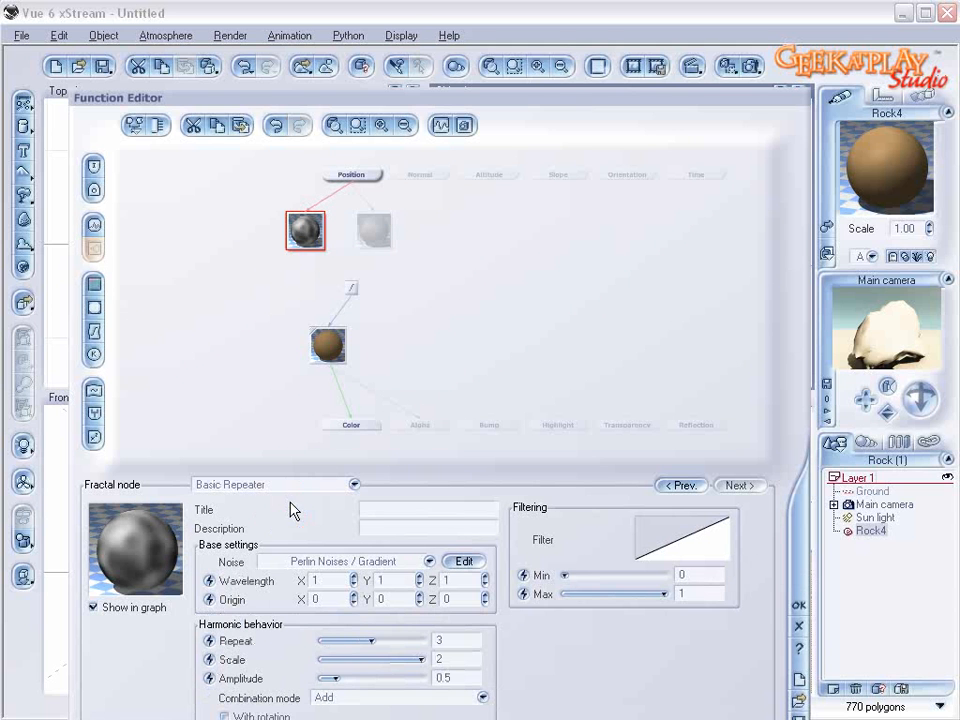
Step: Give the first fractal node Cellular Patterns / Chipped noise, with repeat 1 and scale about 0.566
left_click(306, 234)
left_click(410, 563)
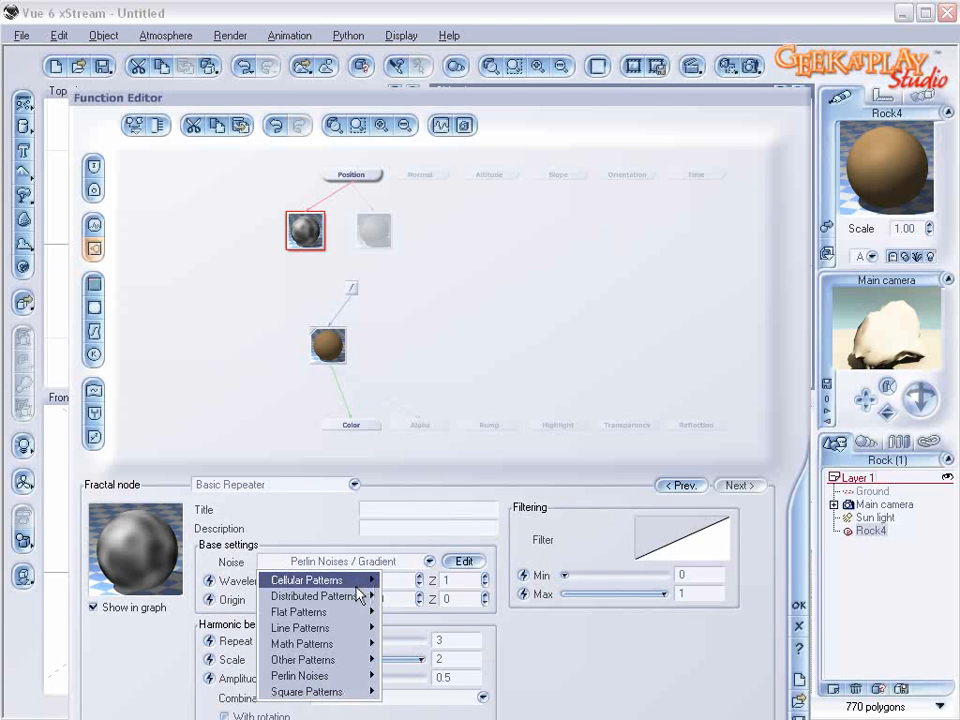
mouse_move(362, 584)
left_click(408, 580)
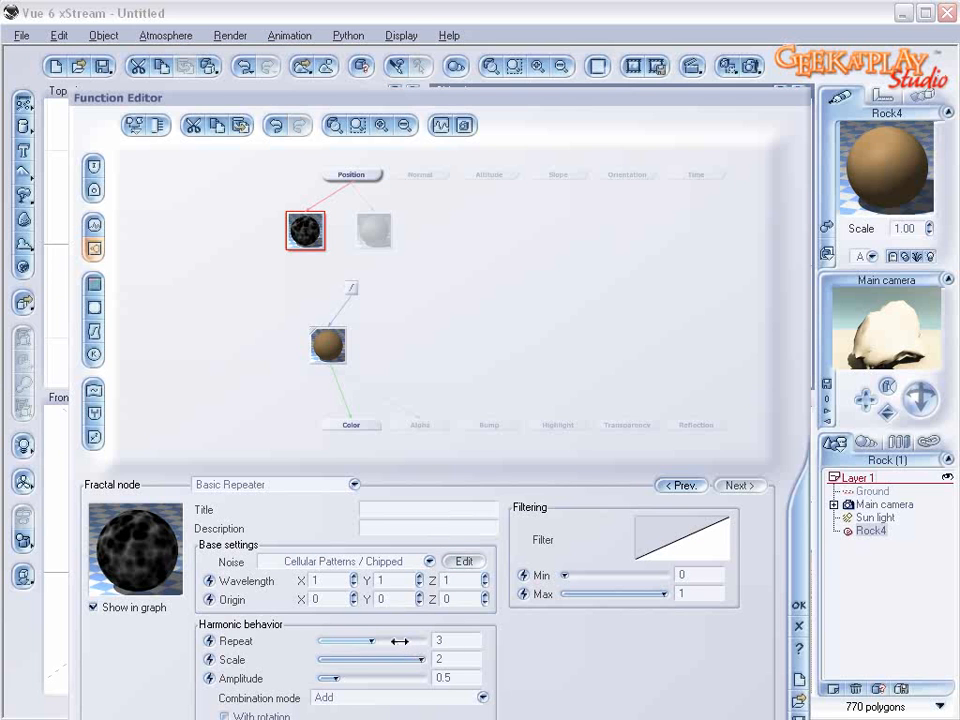
left_click_drag(399, 641, 340, 641)
left_click_drag(420, 658, 319, 659)
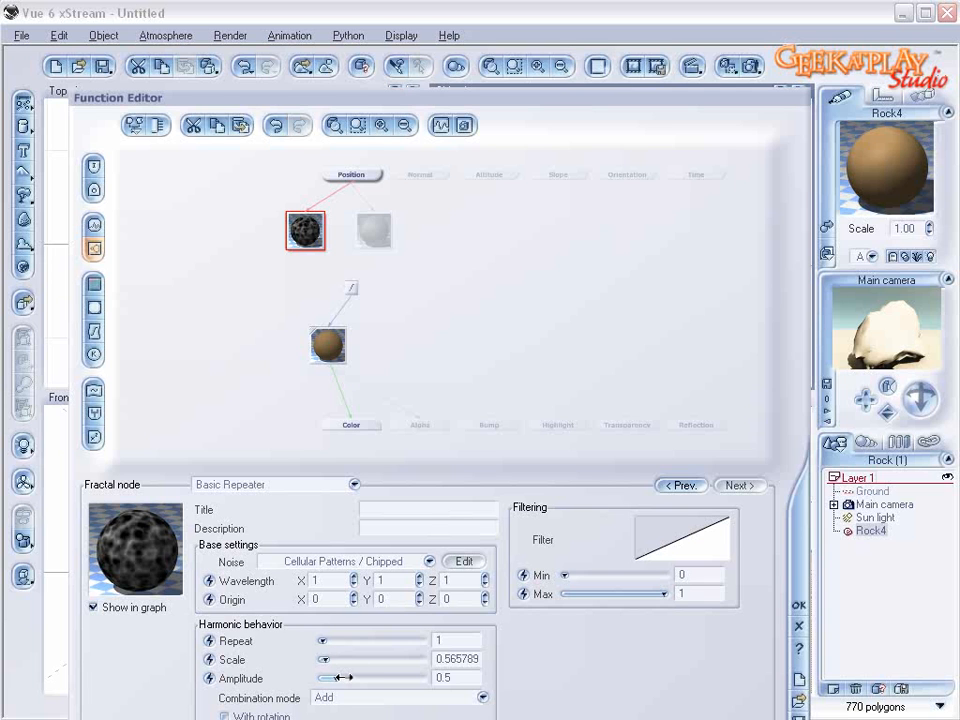
Step: Set the chipped fractal's wavelength to 2 in X, Y and Z and its combination mode to Blend
double_click(328, 580)
type("2")
double_click(385, 580)
type("2")
double_click(456, 580)
type("2")
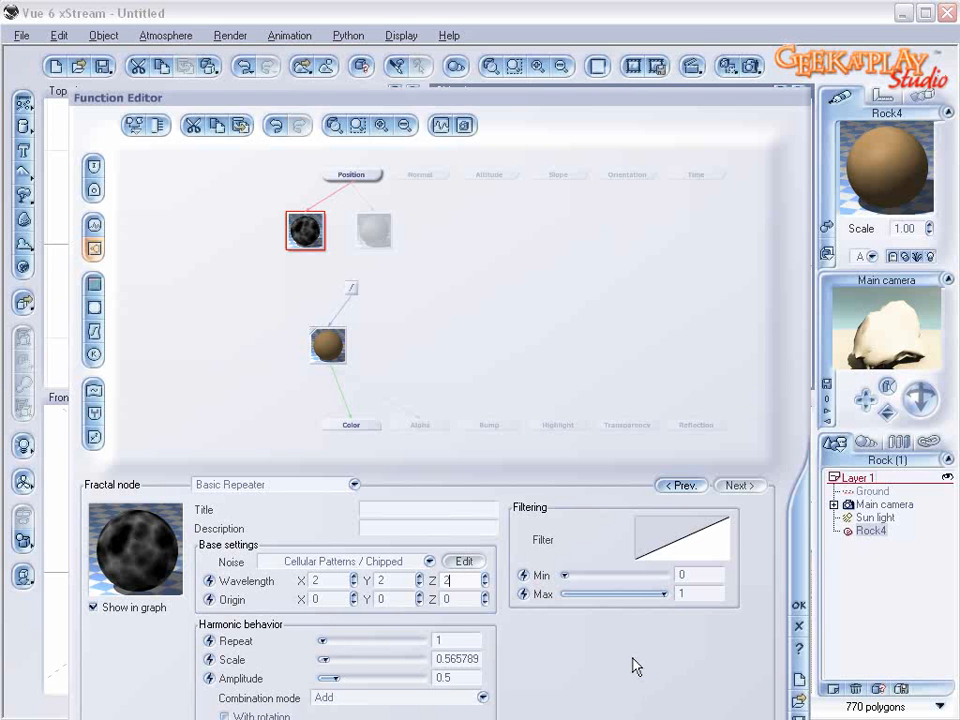
left_click(441, 697)
left_click(425, 594)
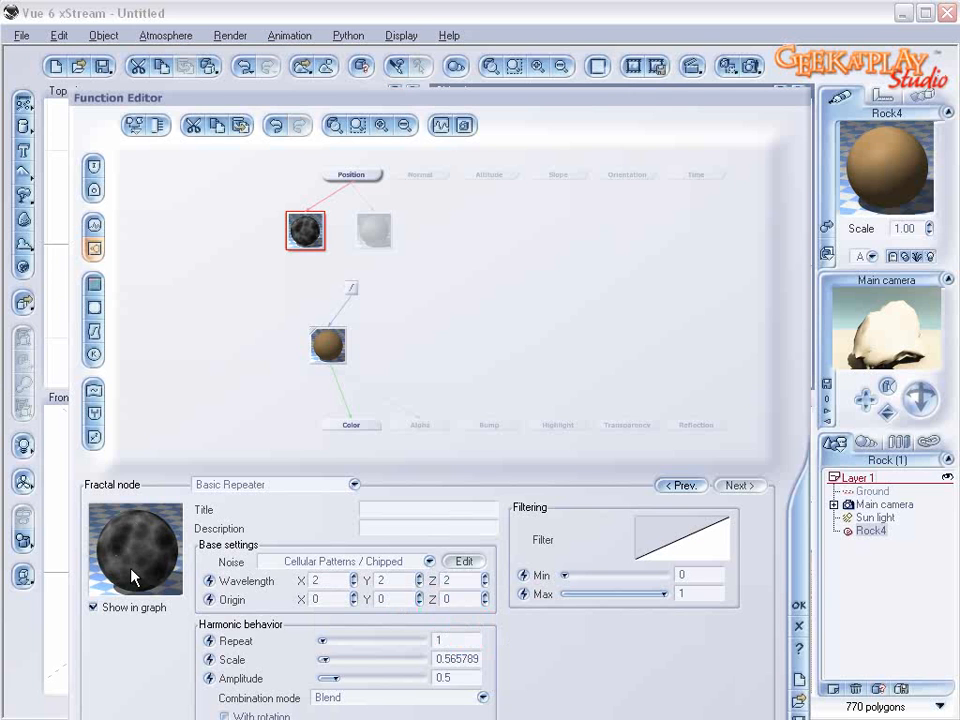
Step: Move the filter node down and add a Blender combiner above it, connected to both fractal nodes and the filter
left_click_drag(351, 289, 354, 306)
left_click(352, 288)
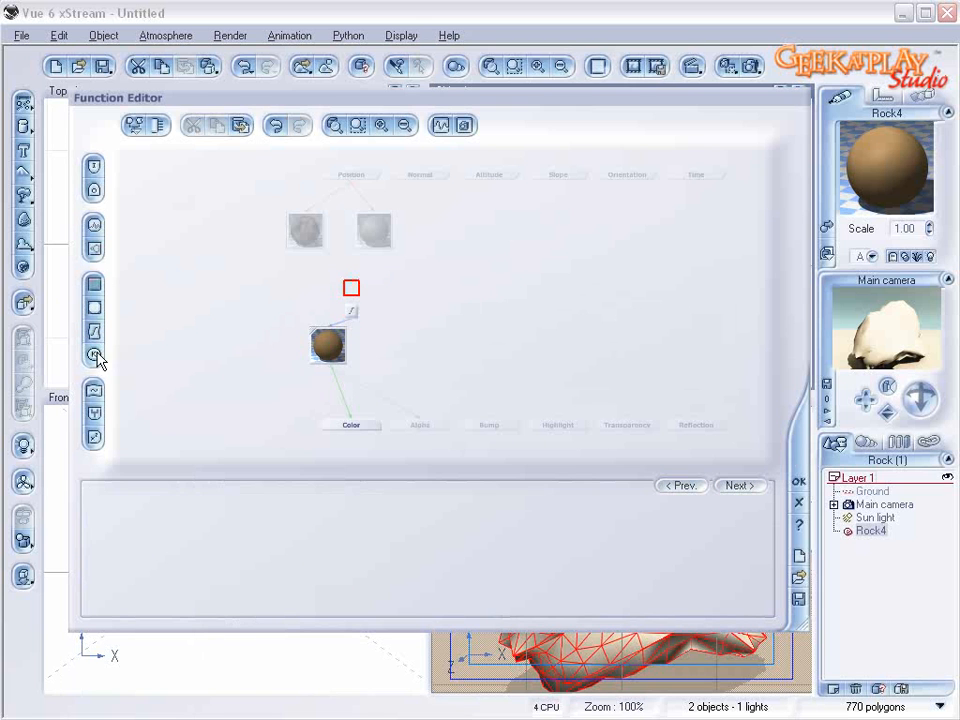
left_click(94, 410)
left_click_drag(375, 295, 298, 230)
left_click_drag(328, 285, 379, 259)
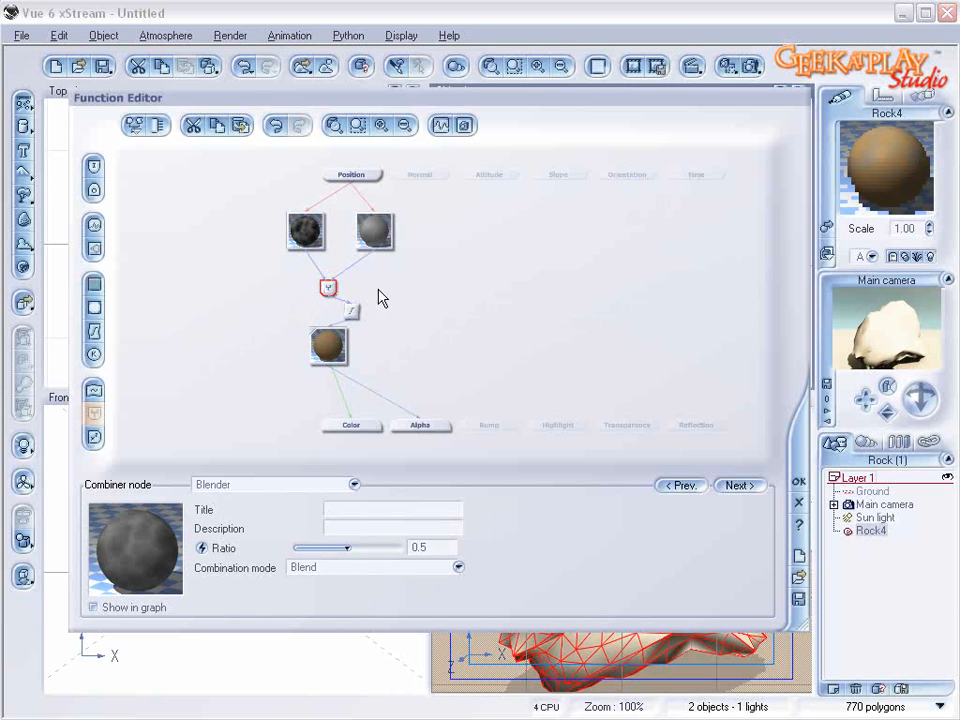
Step: Change the second fractal node to Basic Repeater with repeat 4, scale about 0.566 and amplitude about 0.807
left_click(377, 229)
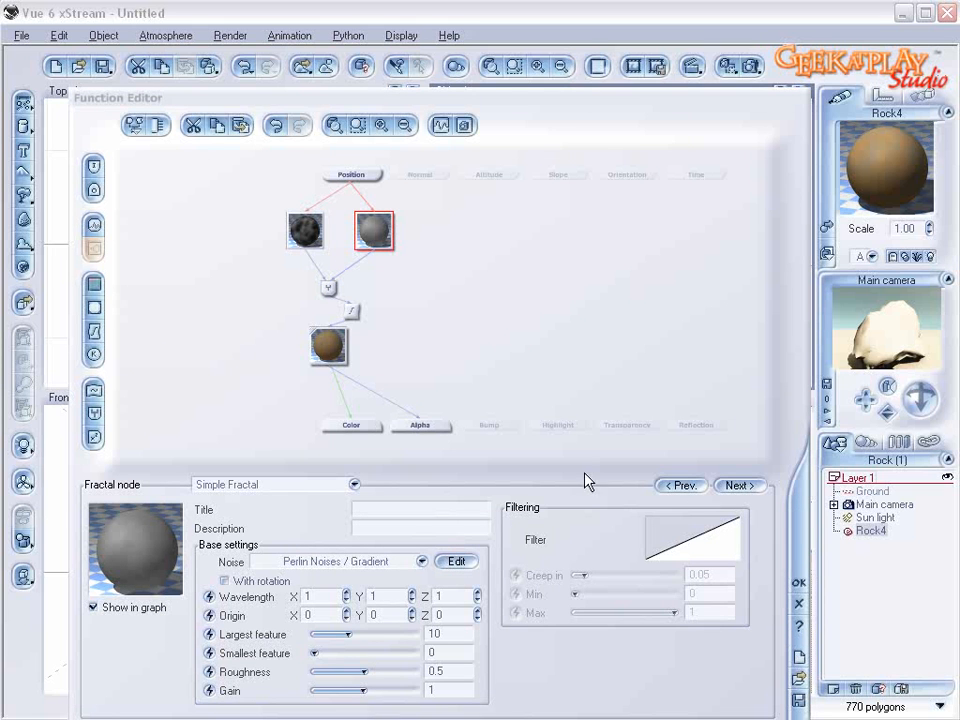
left_click(322, 486)
left_click(313, 501)
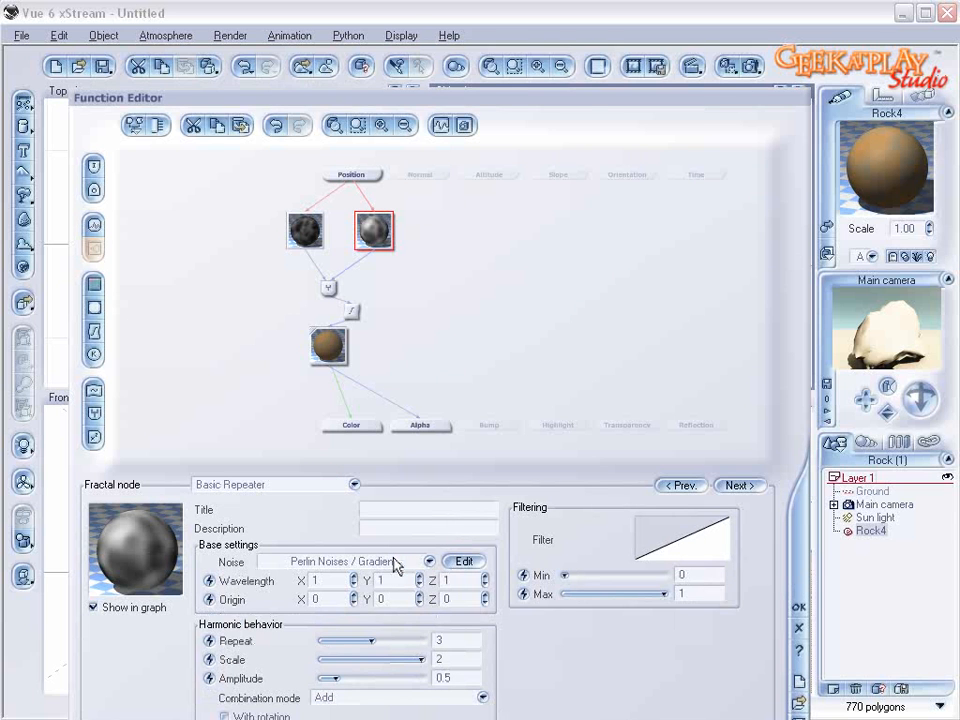
left_click_drag(381, 641, 323, 659)
left_click(423, 659)
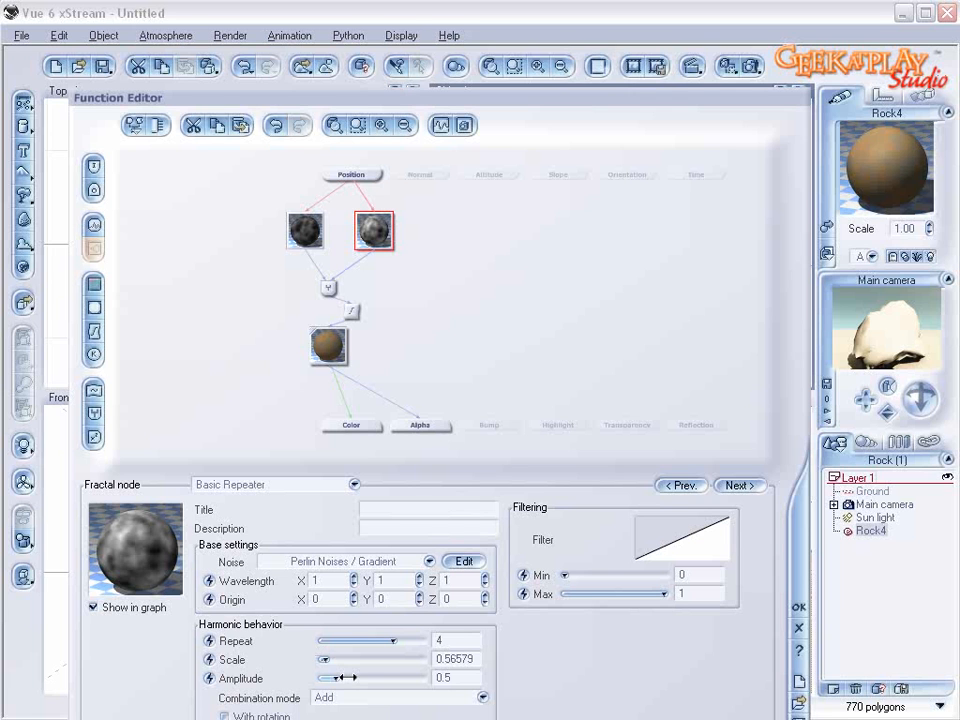
left_click_drag(347, 677, 364, 677)
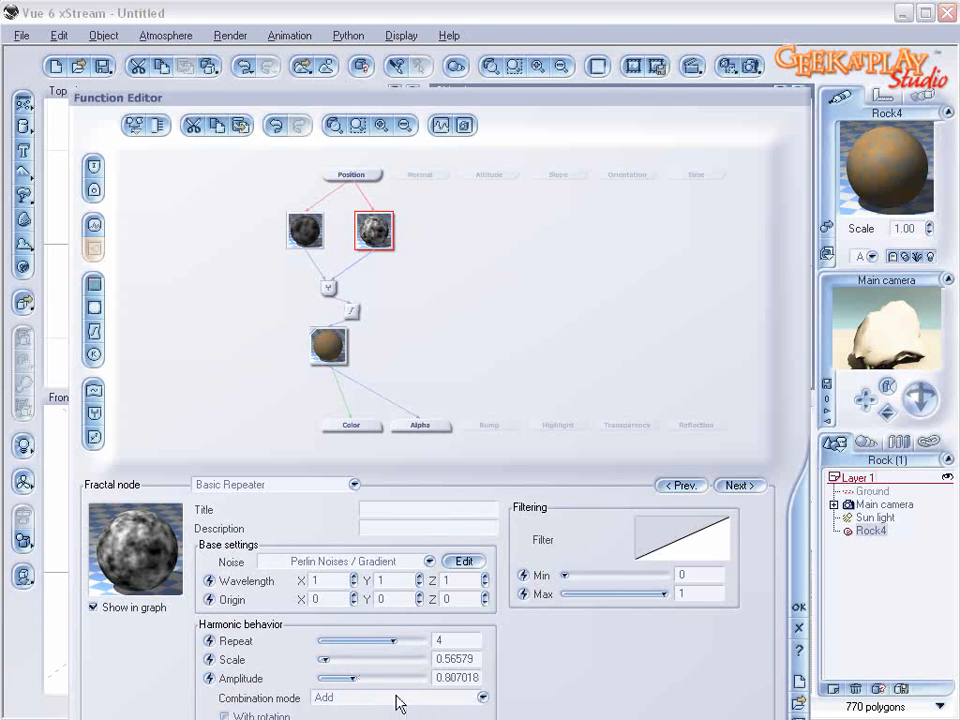
Step: Set the second fractal's wavelength to 30 in X and Y, then check the pattern on the color node
left_click_drag(431, 110, 425, 58)
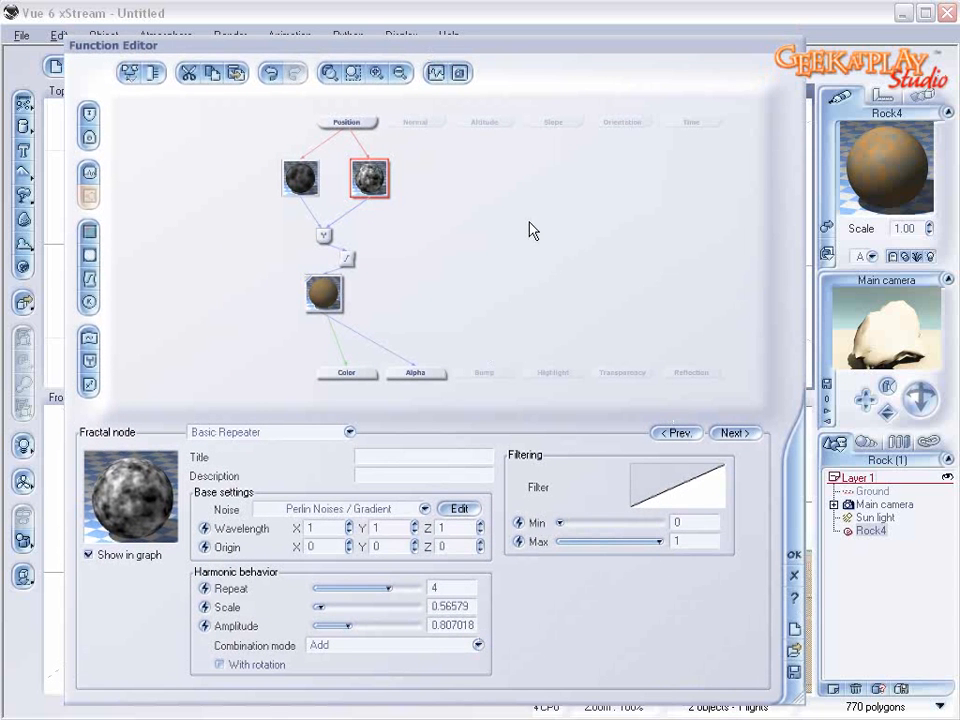
left_click(322, 527)
type("30")
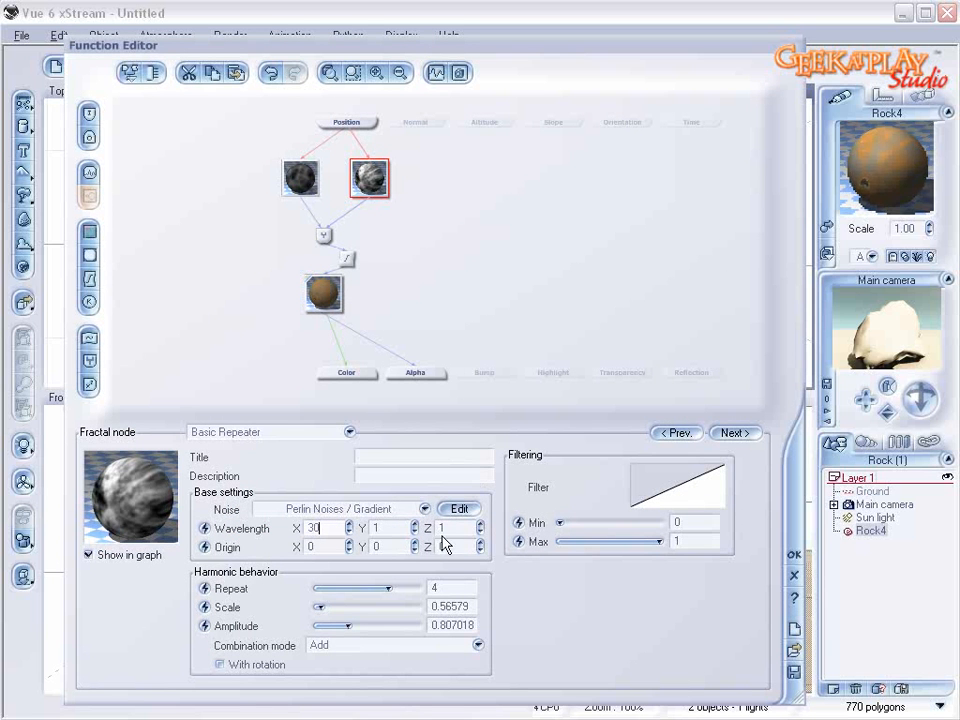
left_click(410, 527)
type("30")
left_click(459, 529)
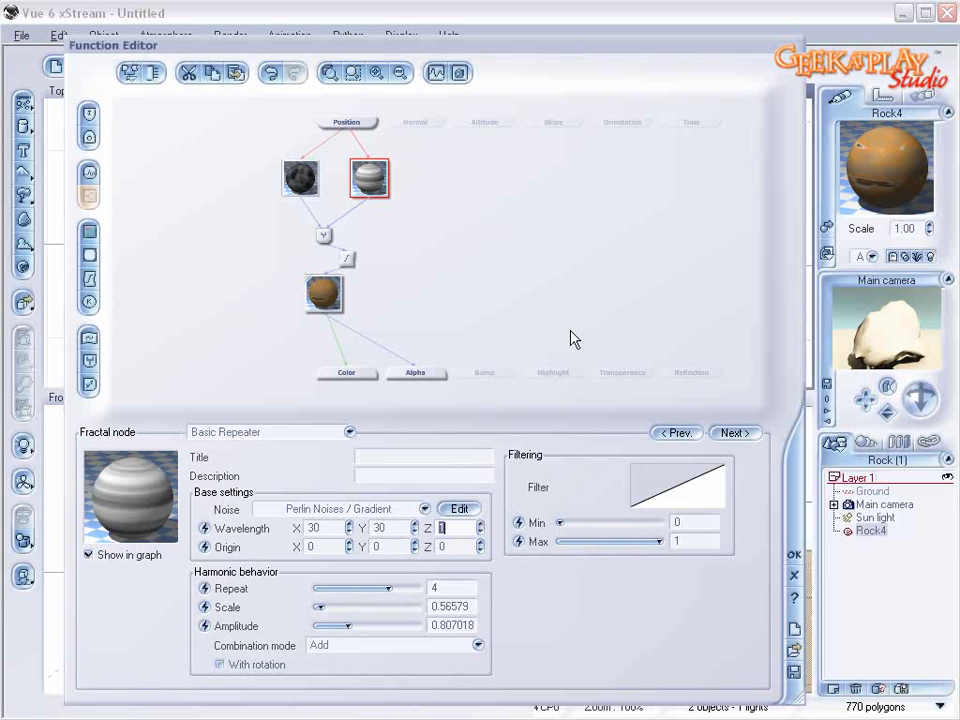
left_click(323, 295)
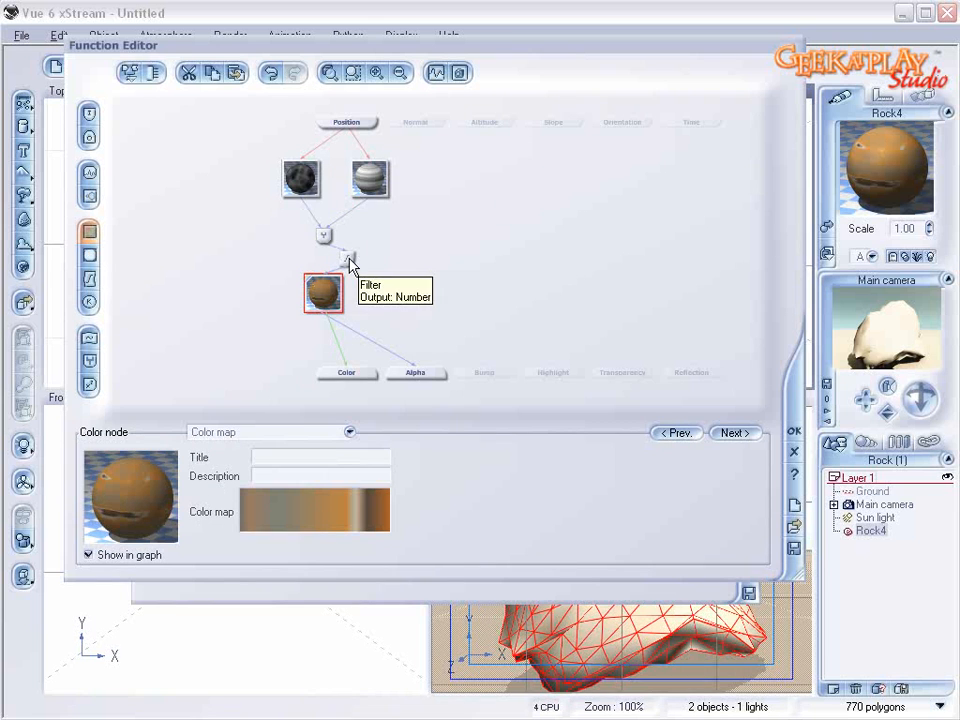
Step: Move the chipped fractal node up and outward, and insert a filter node on its link to the blender
left_click(303, 180)
left_click_drag(303, 180, 278, 155)
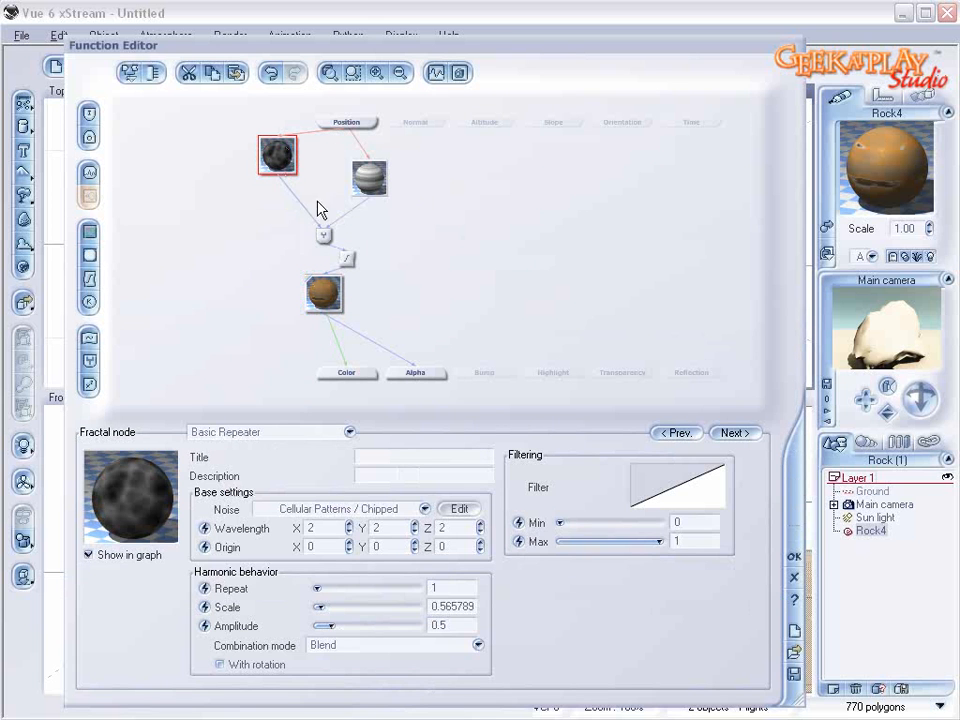
left_click(300, 206)
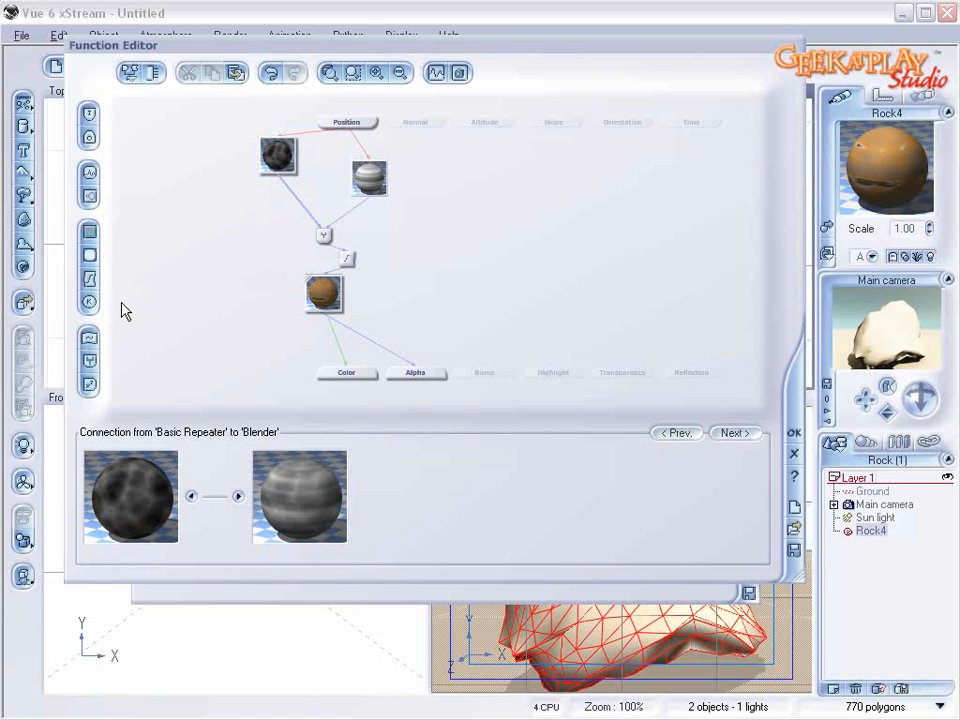
left_click(88, 278)
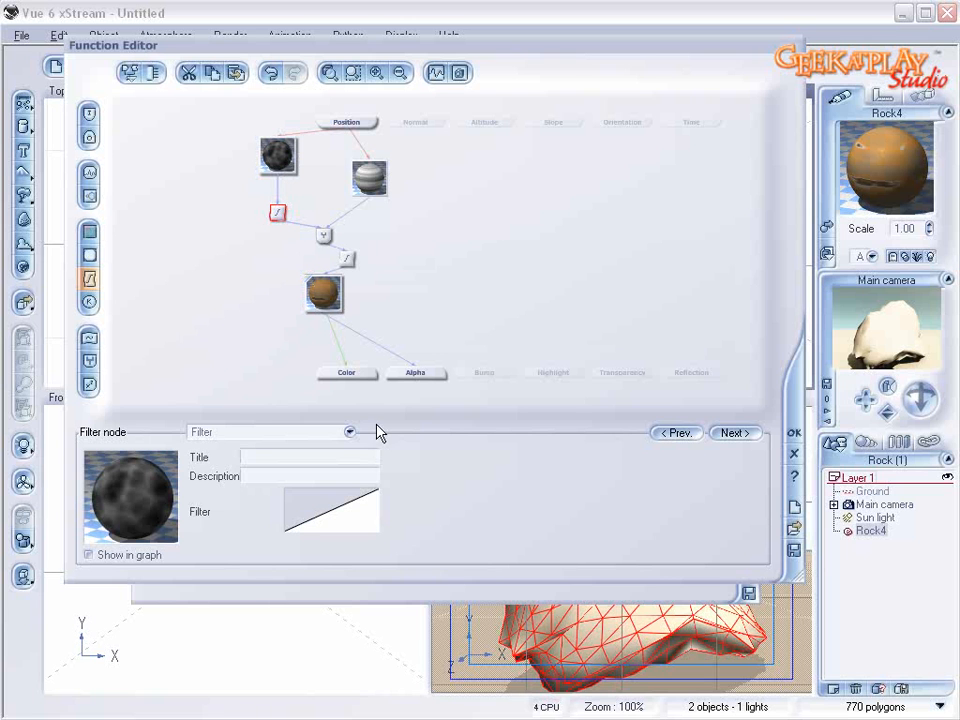
Step: Edit the new filter's profile with two keypoints that bow the curve upward, placing the first at about X -0.46, Y 0.45
right_click(358, 518)
left_click(380, 522)
mouse_move(577, 263)
left_mouse_down()
mouse_move(585, 266)
mouse_move(581, 236)
mouse_move(590, 246)
left_mouse_up()
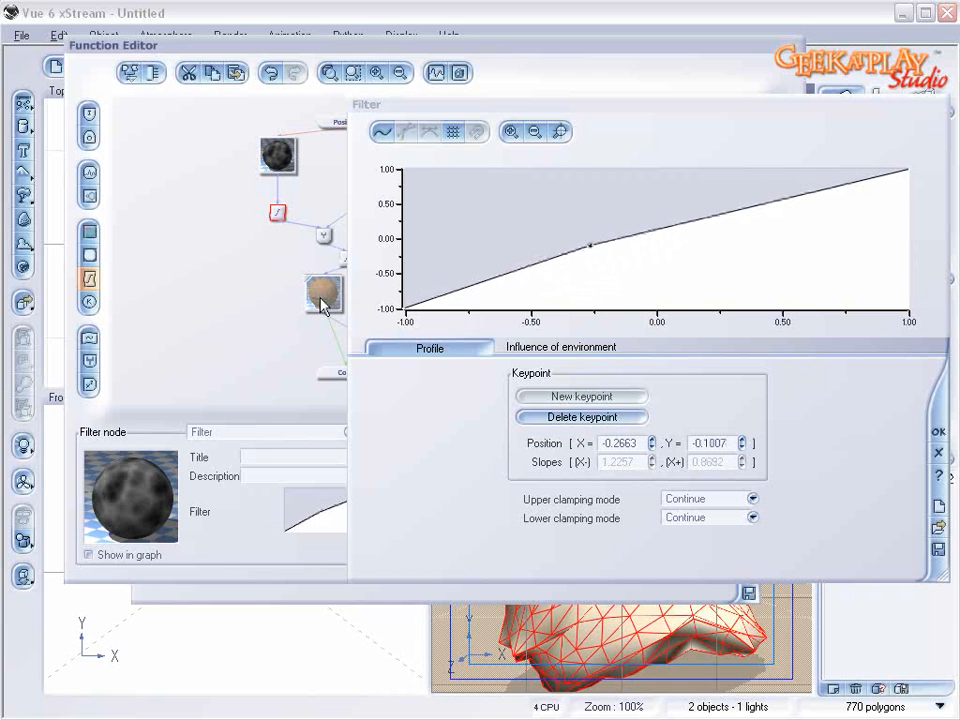
left_click_drag(593, 248, 634, 209)
left_click(740, 193)
mouse_move(740, 193)
left_mouse_down()
mouse_move(776, 228)
mouse_move(840, 230)
mouse_move(800, 148)
mouse_move(674, 155)
mouse_move(735, 186)
left_mouse_up()
left_click_drag(634, 210, 541, 207)
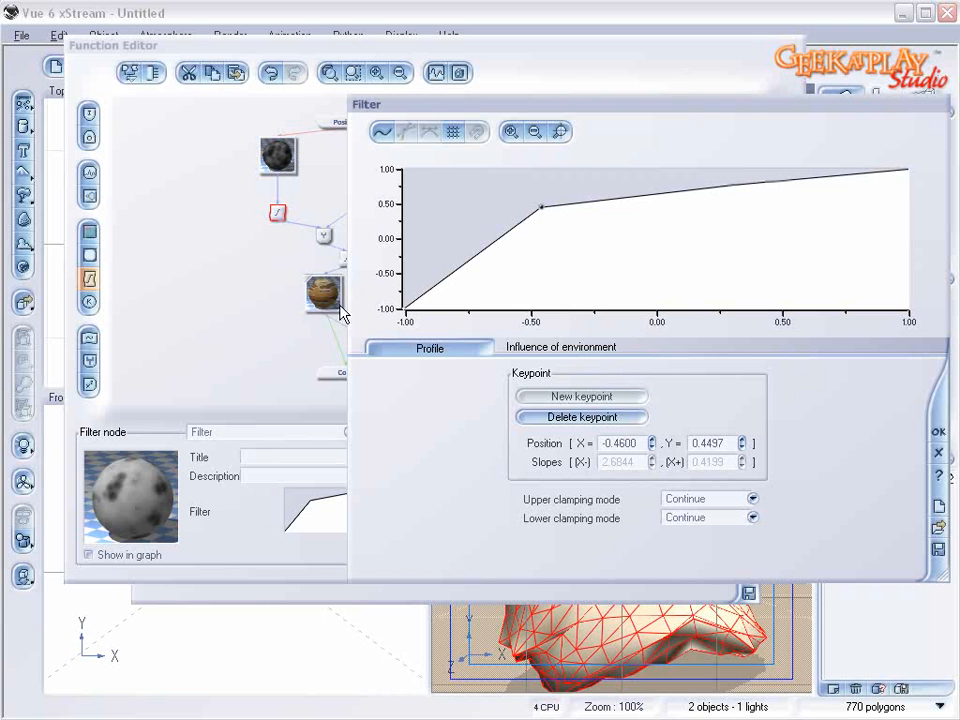
left_click(938, 432)
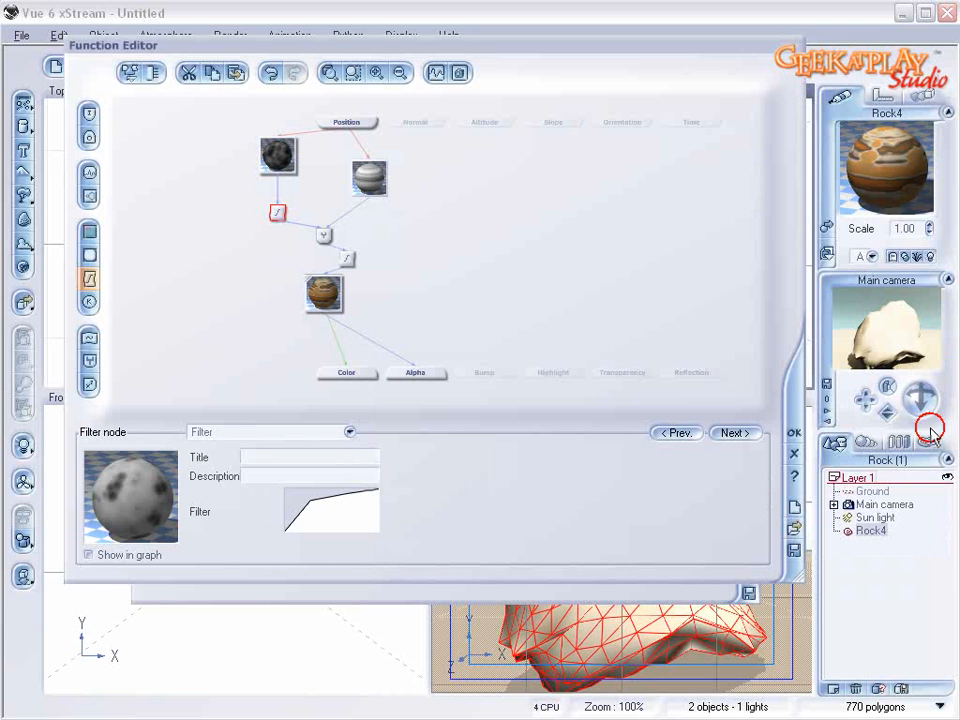
Step: Rearrange the color branch so the blender, lower filter and color node line up vertically below the chipped fractal
left_click(323, 295)
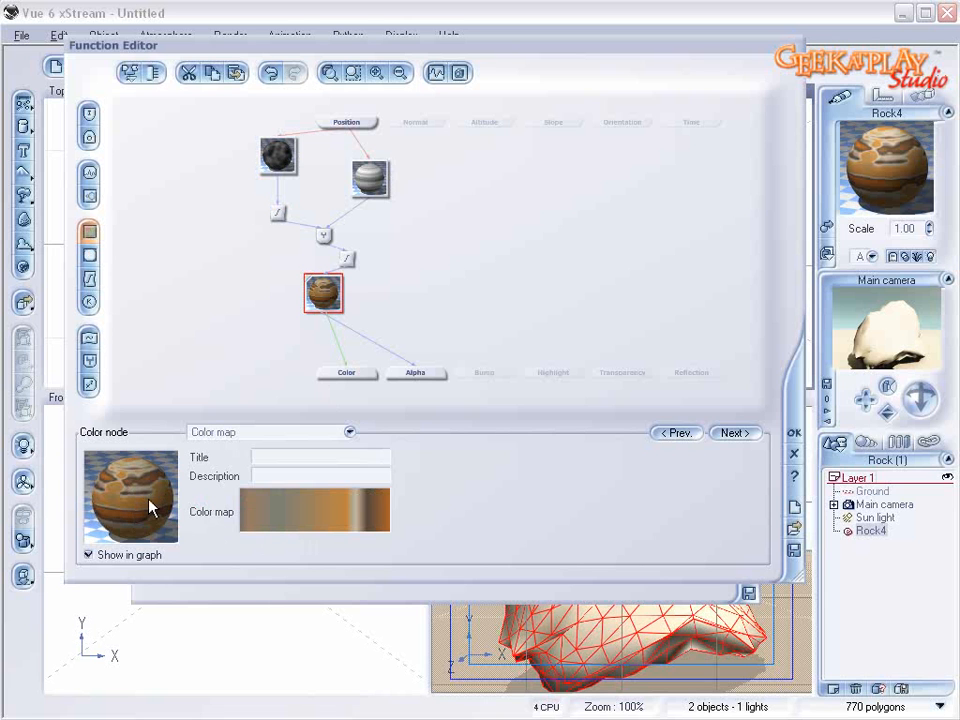
left_click(338, 260)
left_click_drag(326, 235, 256, 209)
Step: Set the blender's combination mode to Add and its ratio to about 0.377
left_click(279, 237)
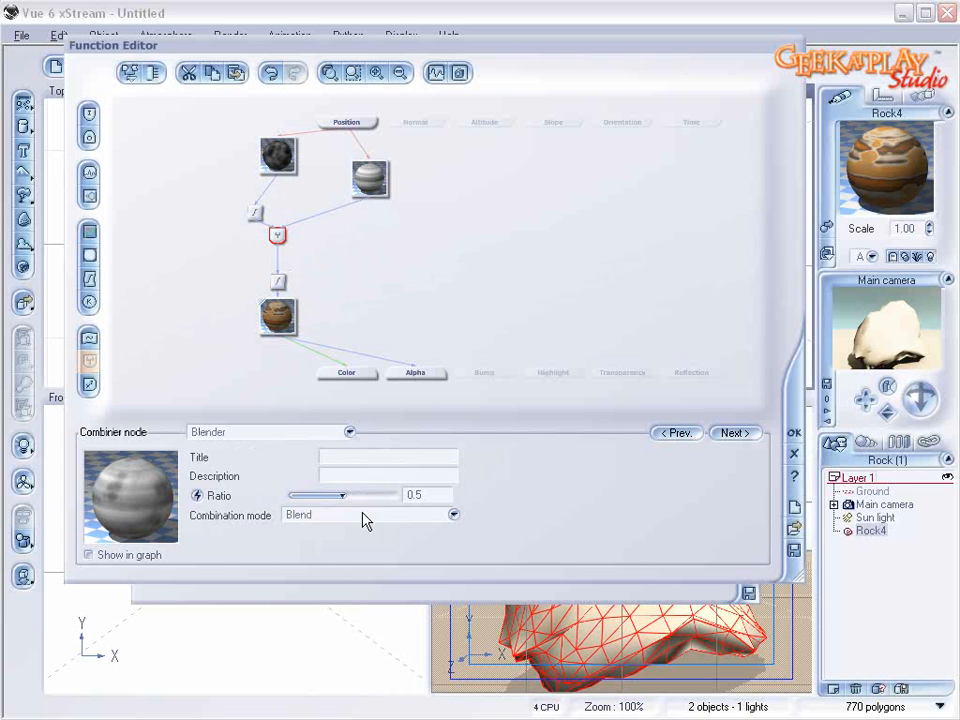
left_click(452, 515)
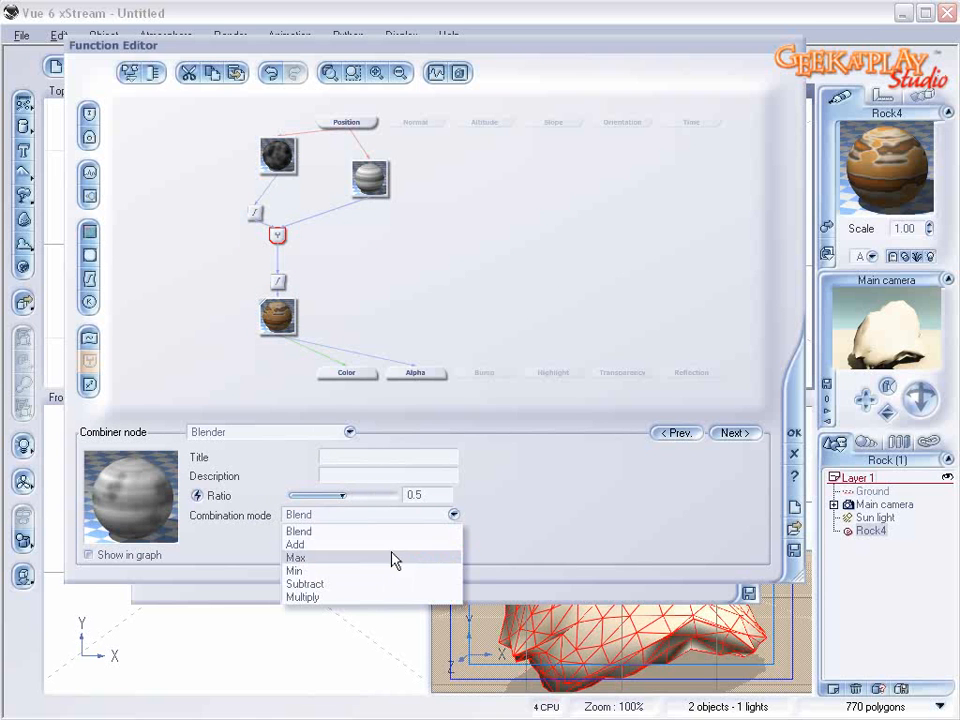
left_click(393, 552)
left_click_drag(368, 496, 348, 495)
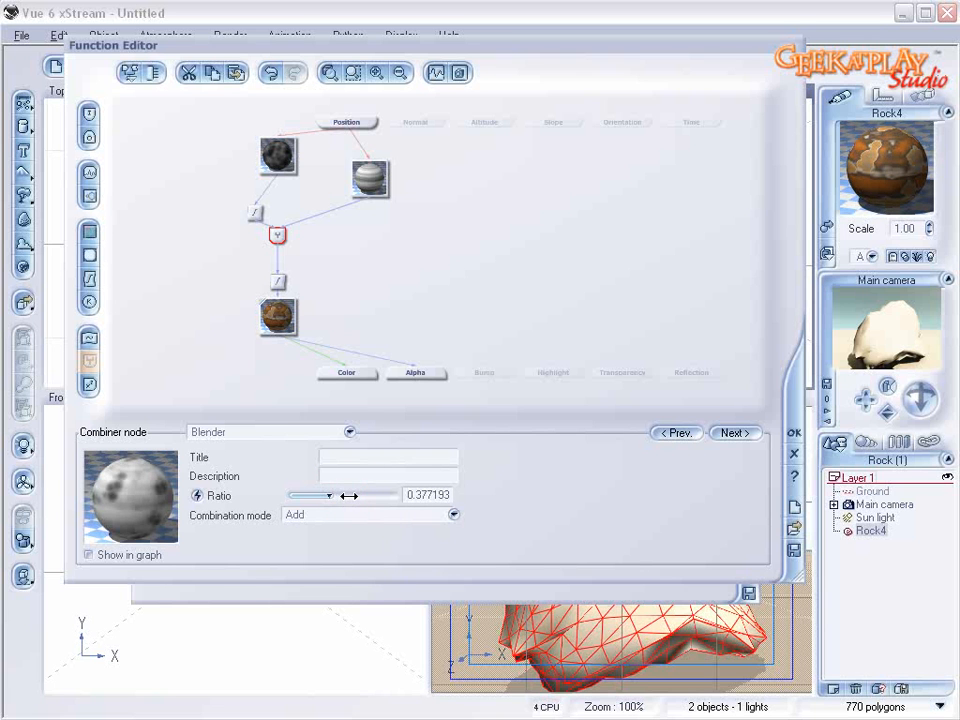
Step: Move the striped fractal node directly below Position and add a Blender combiner node to the Bump output
left_click(368, 179)
left_click_drag(368, 179, 346, 179)
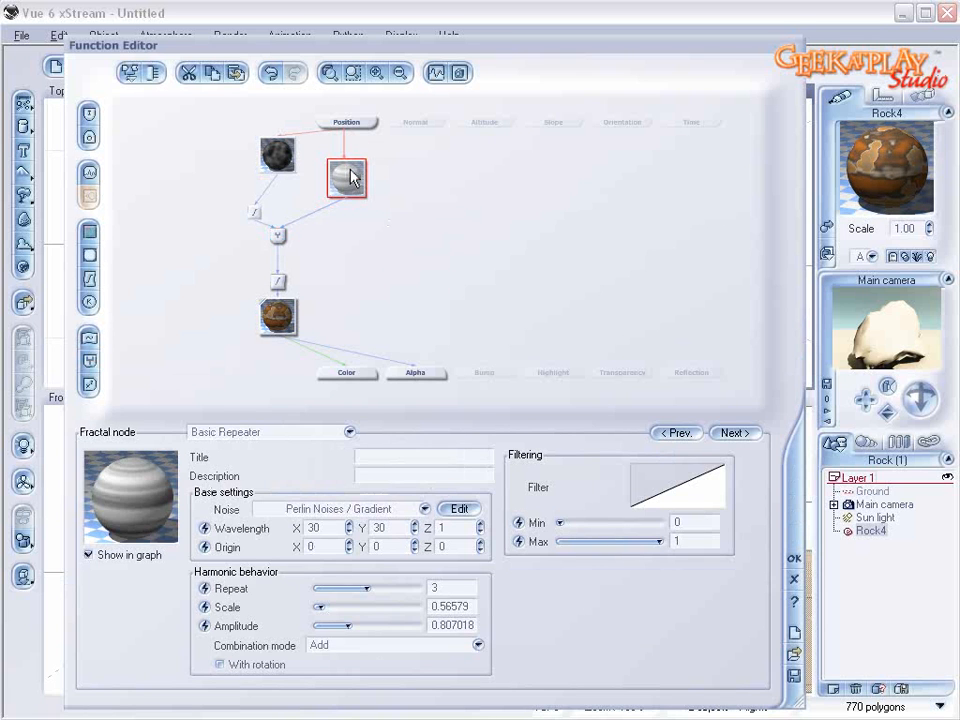
left_click(493, 377)
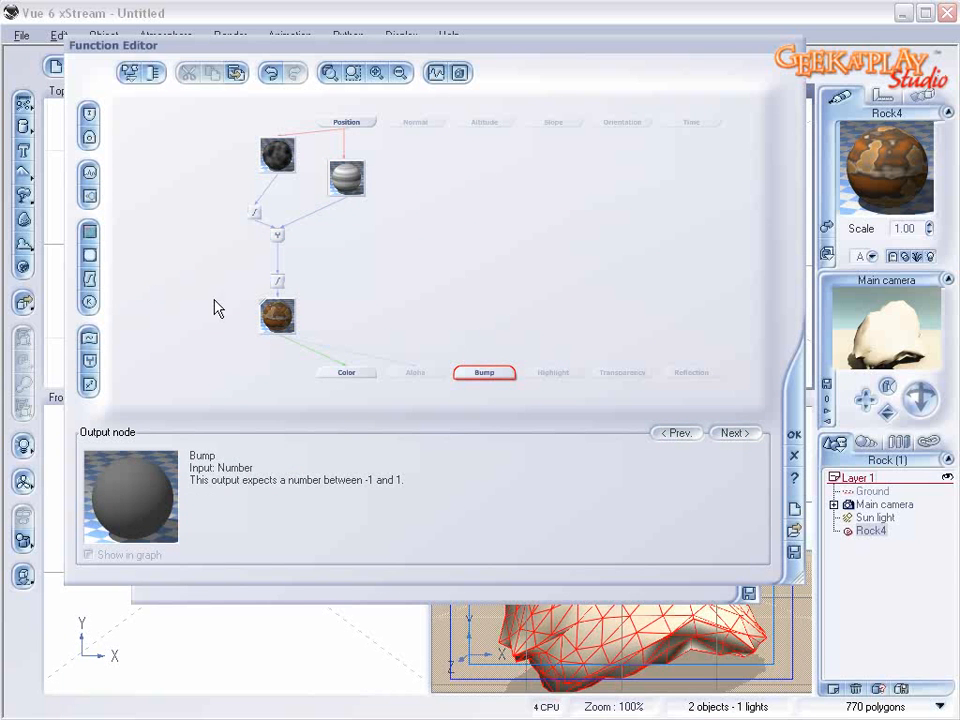
left_click(91, 362)
left_click_drag(484, 356, 479, 337)
key("Delete")
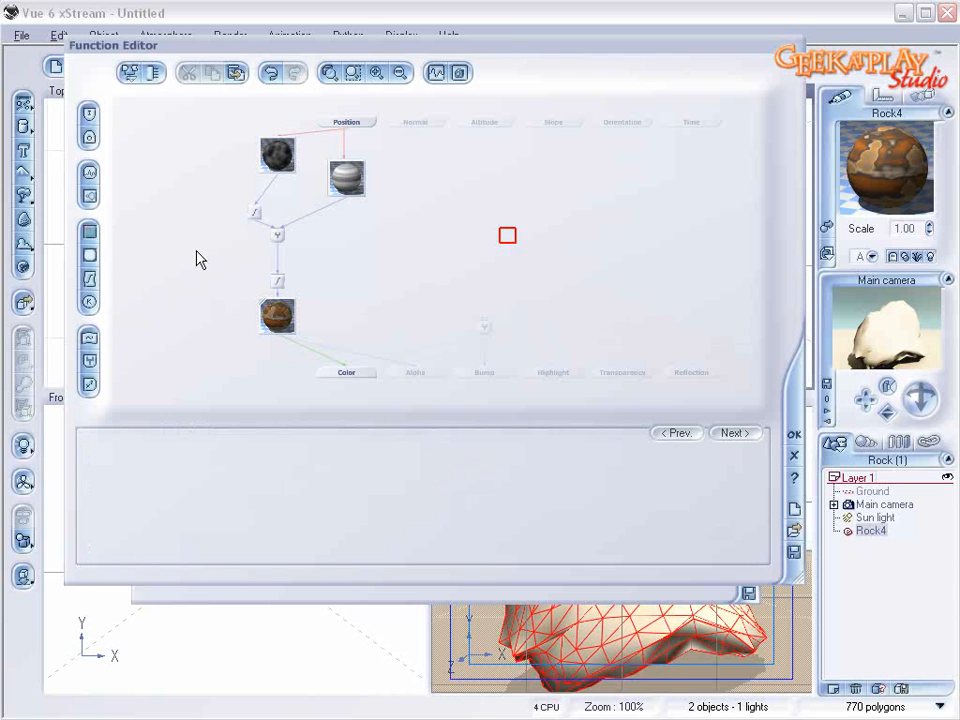
Step: Place copies of the striped and chipped fractal nodes above the Bump blender and connect both to its inputs
left_click(89, 197)
left_click(422, 225)
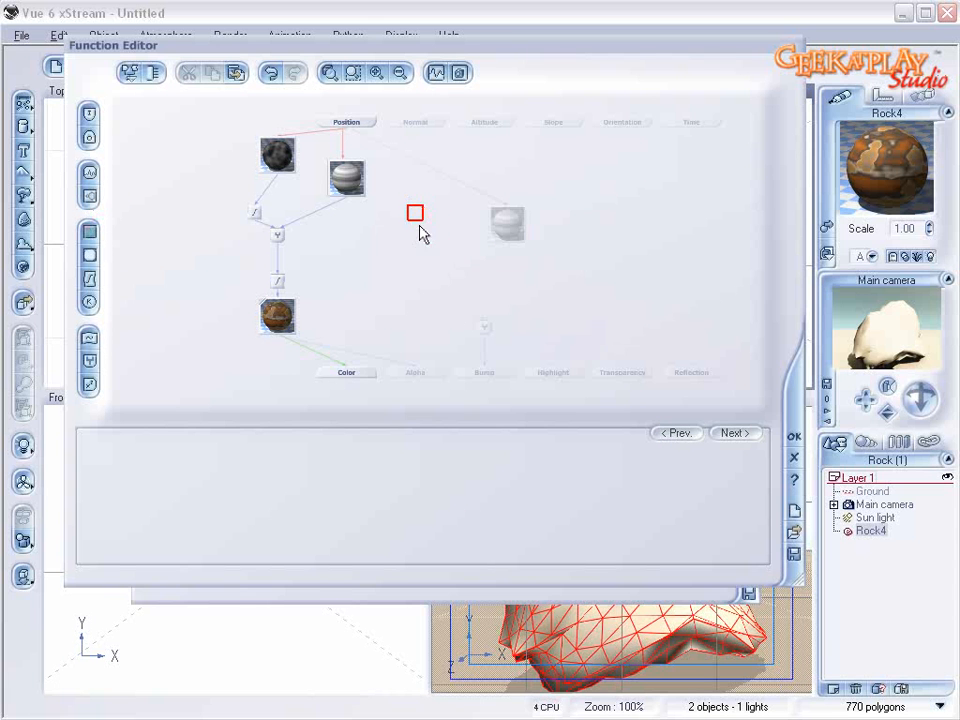
left_click(278, 155)
left_click(213, 75)
left_click(422, 222)
left_click(240, 82)
left_click_drag(402, 232, 437, 235)
left_click(493, 234)
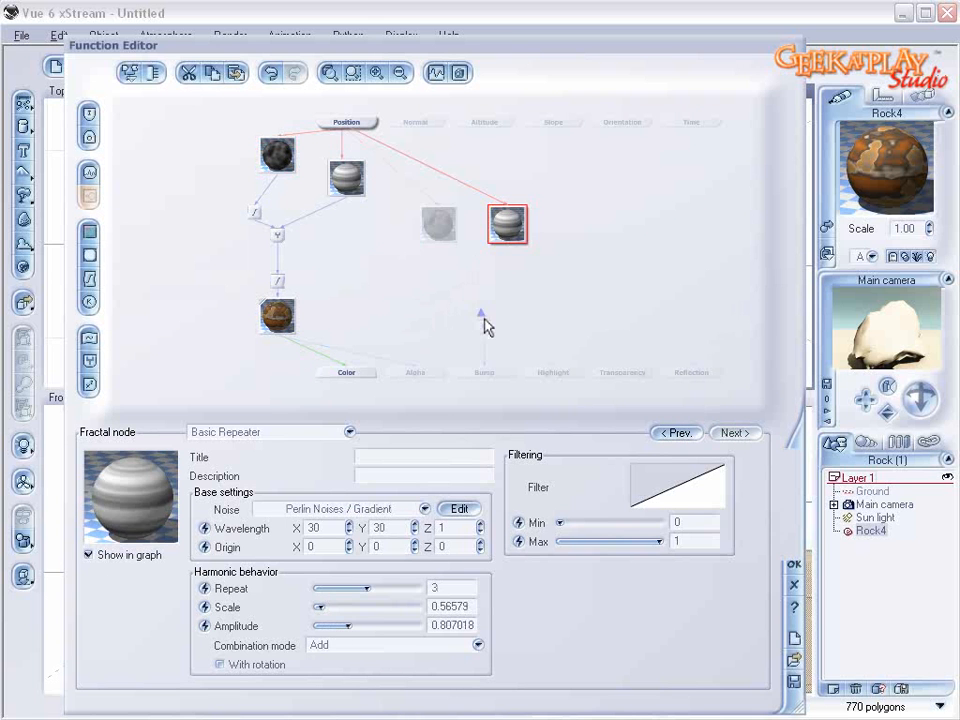
left_click_drag(487, 308, 510, 241)
left_click_drag(483, 317, 437, 240)
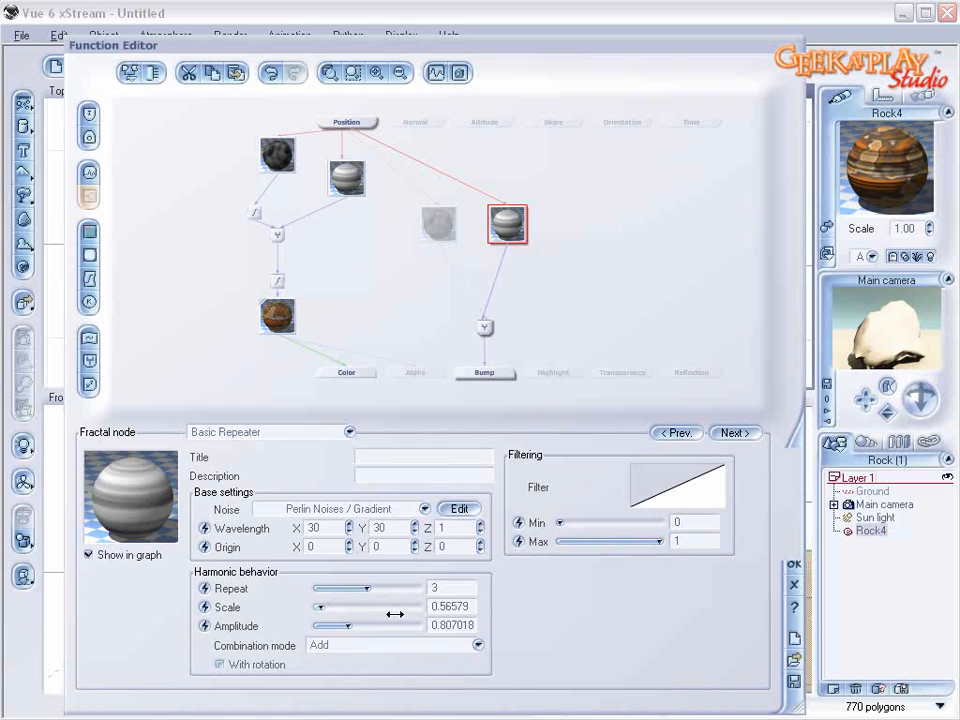
Step: Set the copied striped fractal to repeat 5, scale 0.5, amplitude about 1.01, and the original striped fractal to scale about 0.51, amplitude about 0.9
left_click_drag(374, 623, 416, 587)
mouse_move(321, 608)
left_mouse_down()
mouse_move(332, 608)
mouse_move(320, 608)
left_mouse_up()
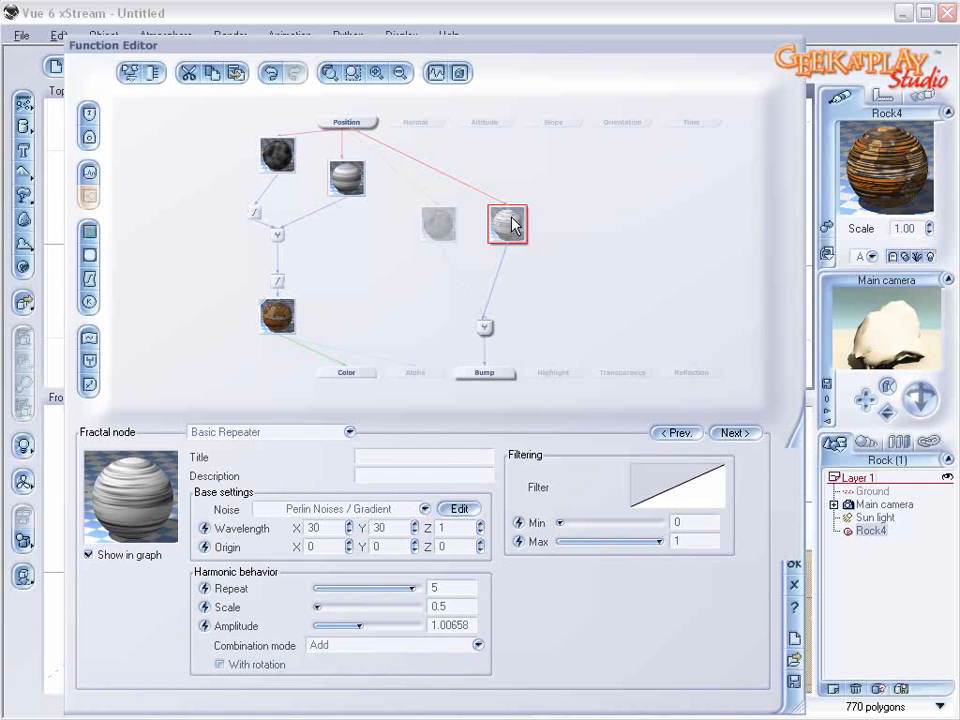
left_click(347, 178)
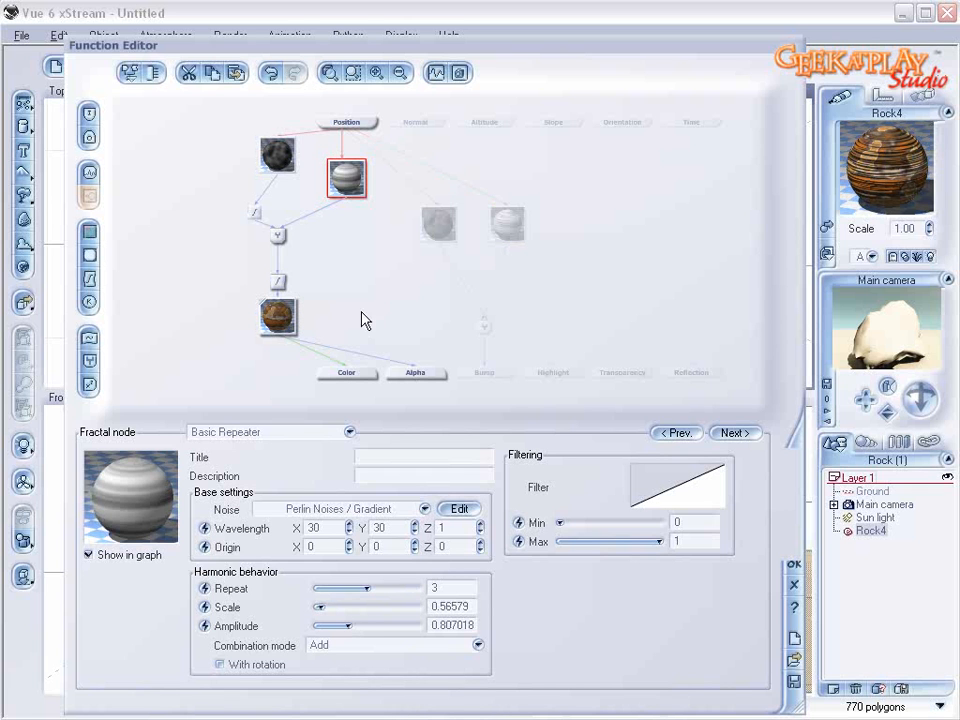
left_click_drag(336, 607, 355, 621)
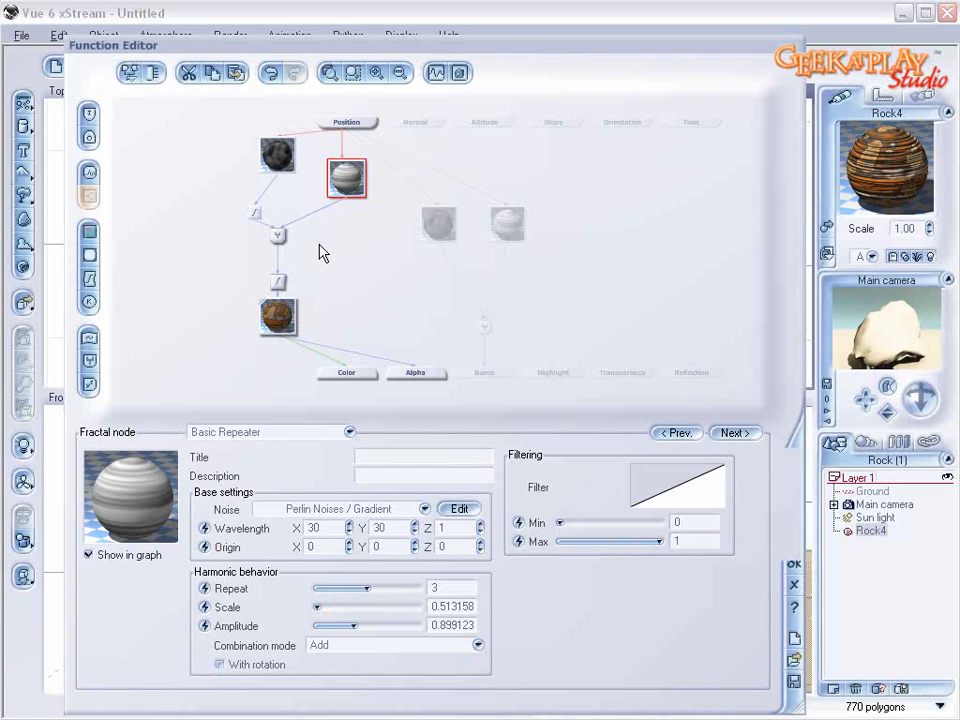
Step: Set the ratio of the Blender node feeding the Bump output to about 0.86 and accept the function graph
left_click(452, 228)
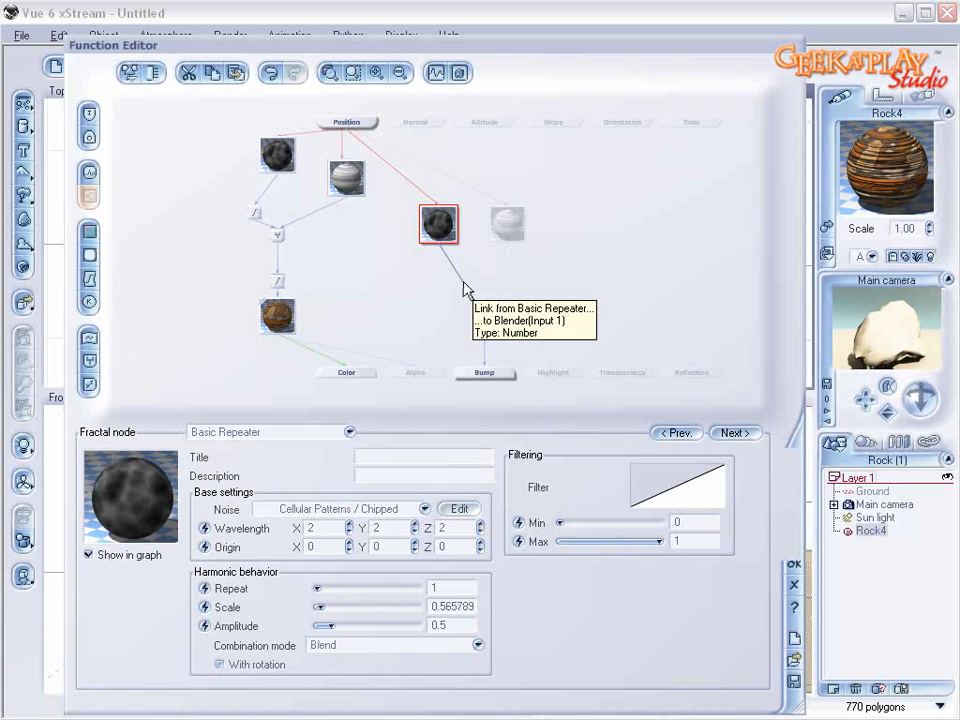
left_click_drag(482, 388, 470, 433)
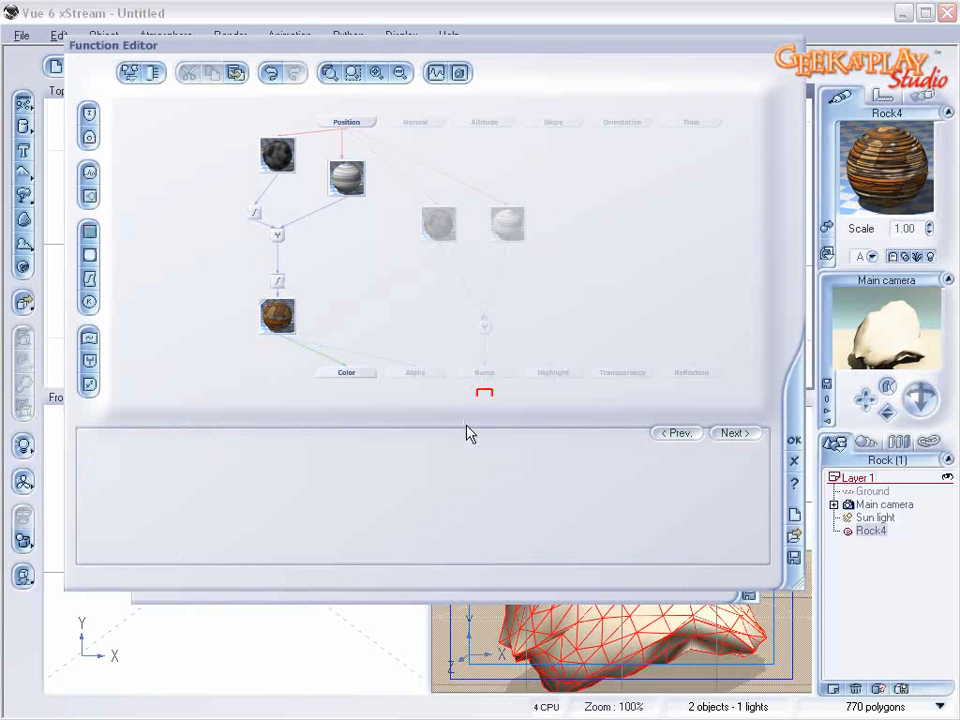
left_click(485, 340)
left_click(486, 330)
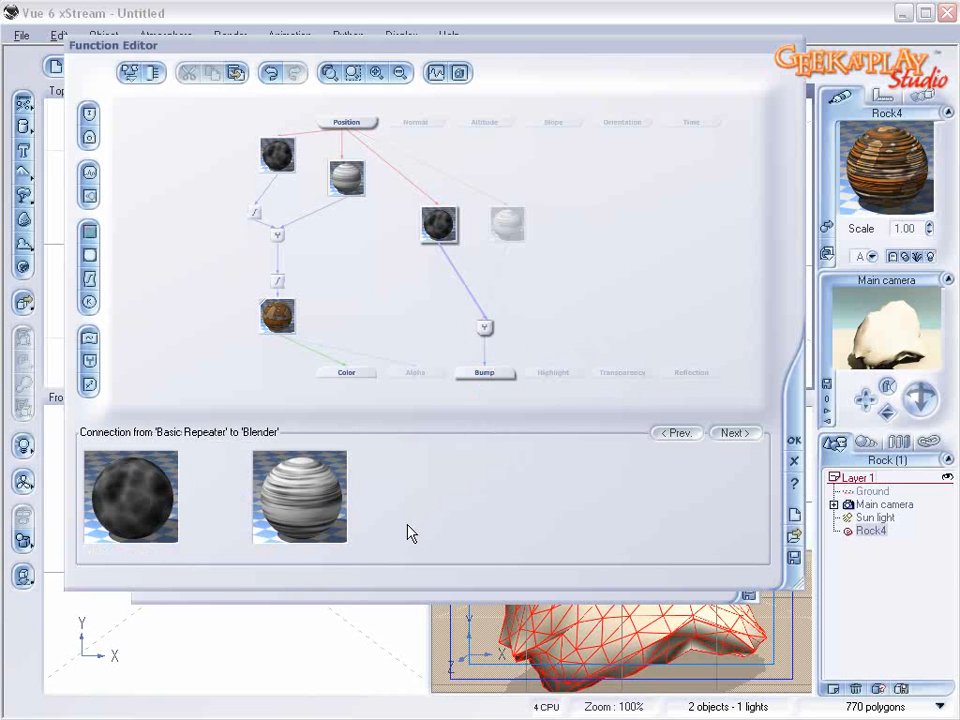
left_click(484, 327)
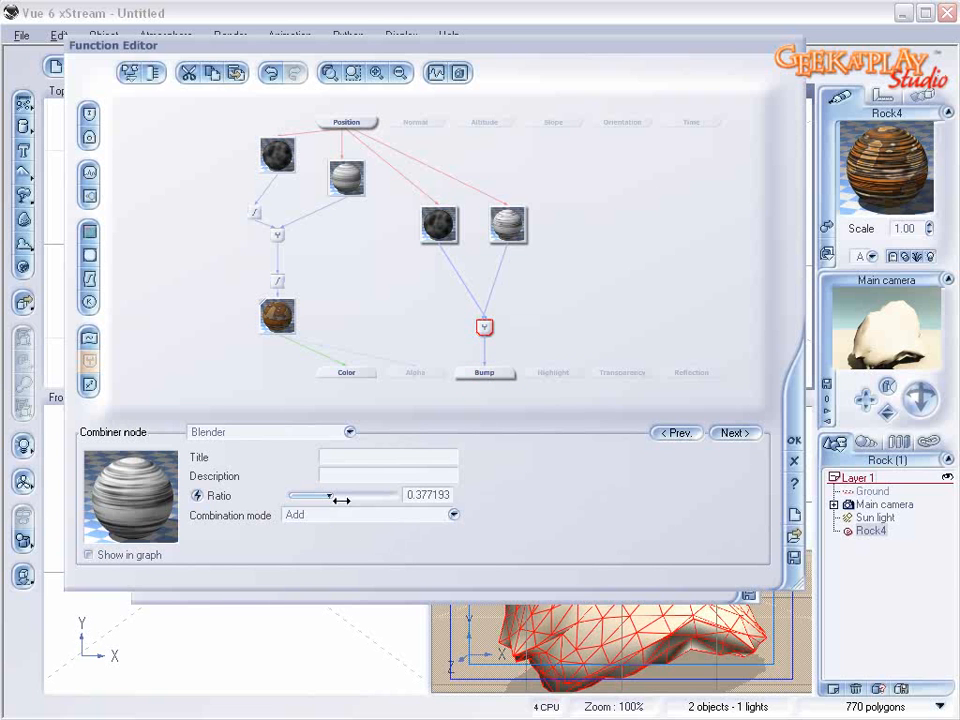
left_click_drag(334, 497, 388, 495)
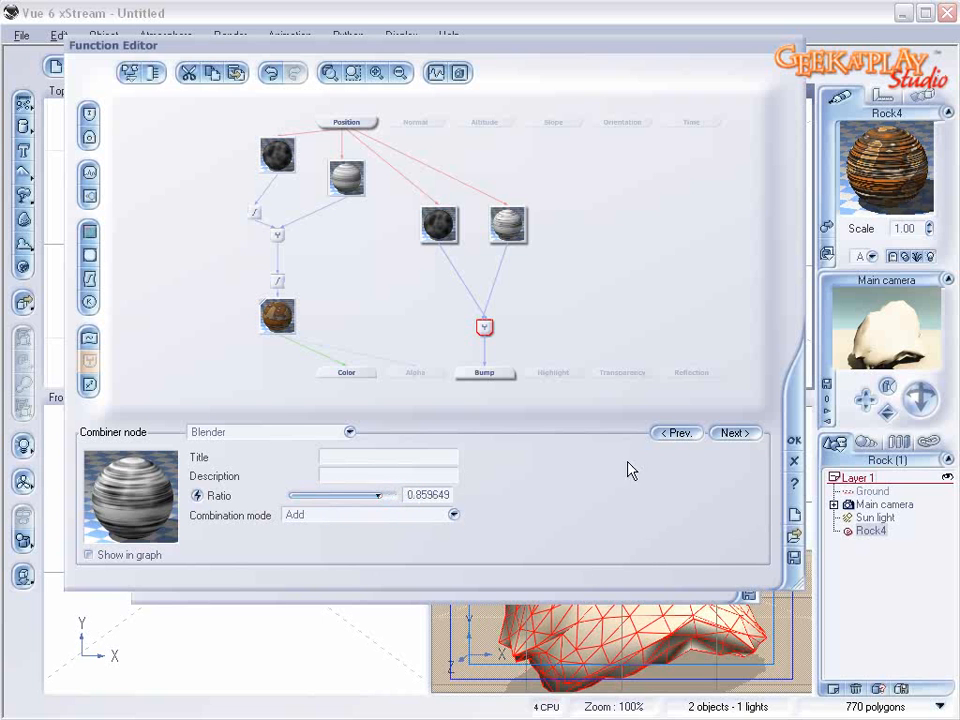
left_click(793, 441)
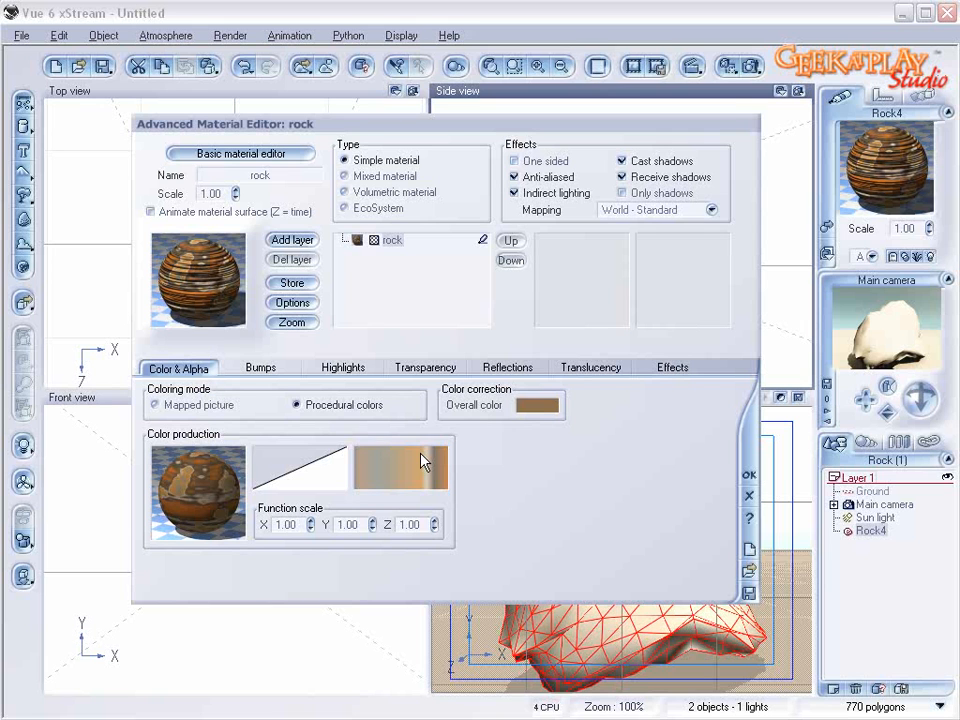
Step: Set the rock material's bump depth to 0.75 and add a Default material layer above it
left_click(258, 369)
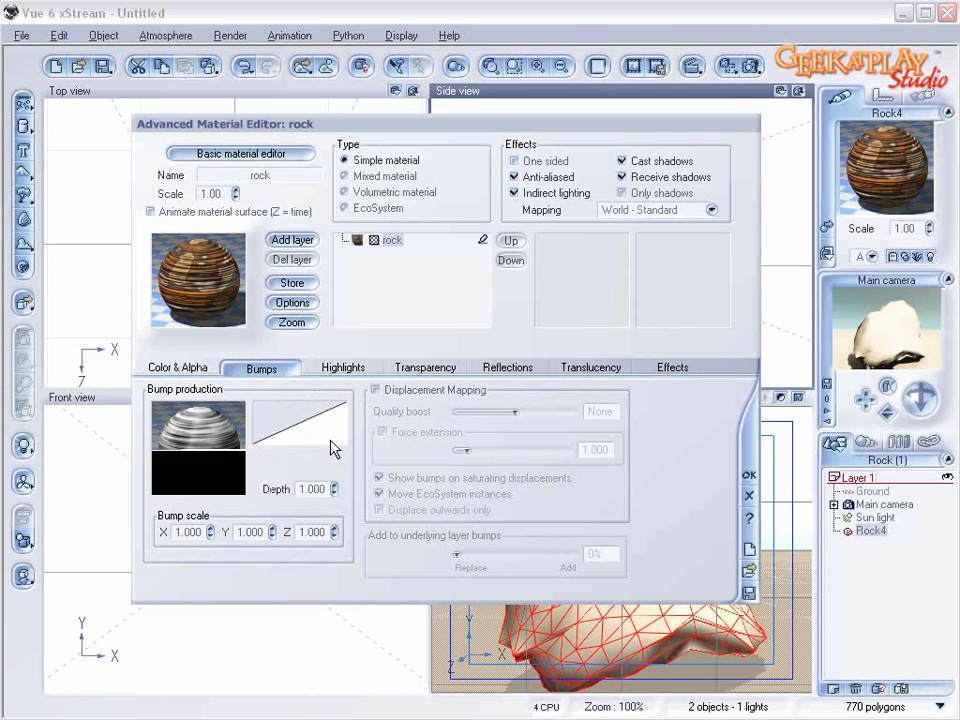
left_click_drag(333, 493, 333, 508)
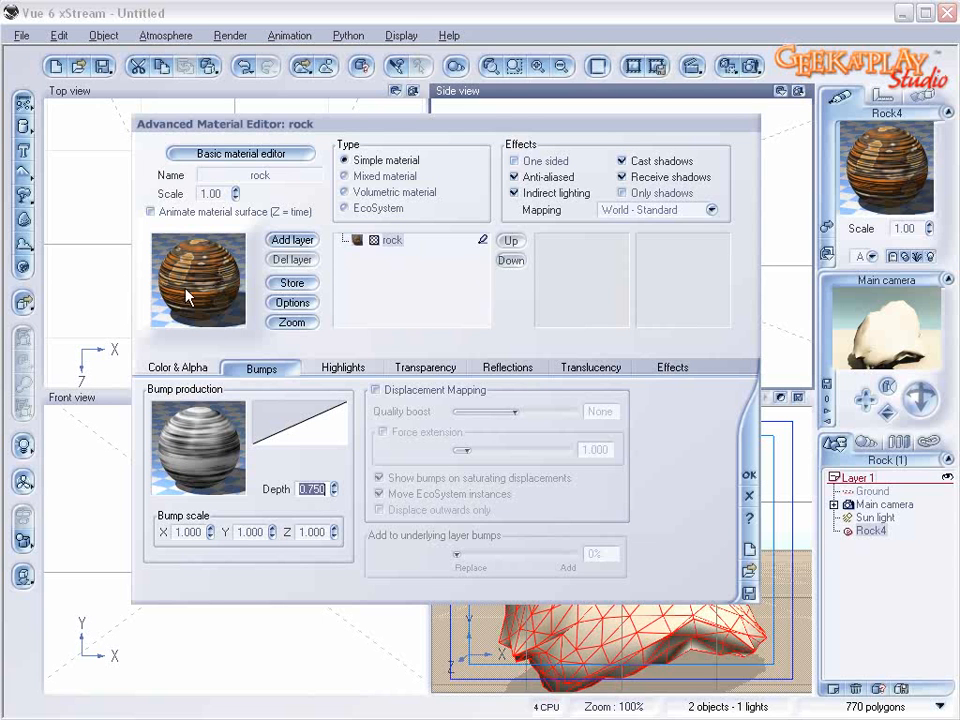
left_click(292, 240)
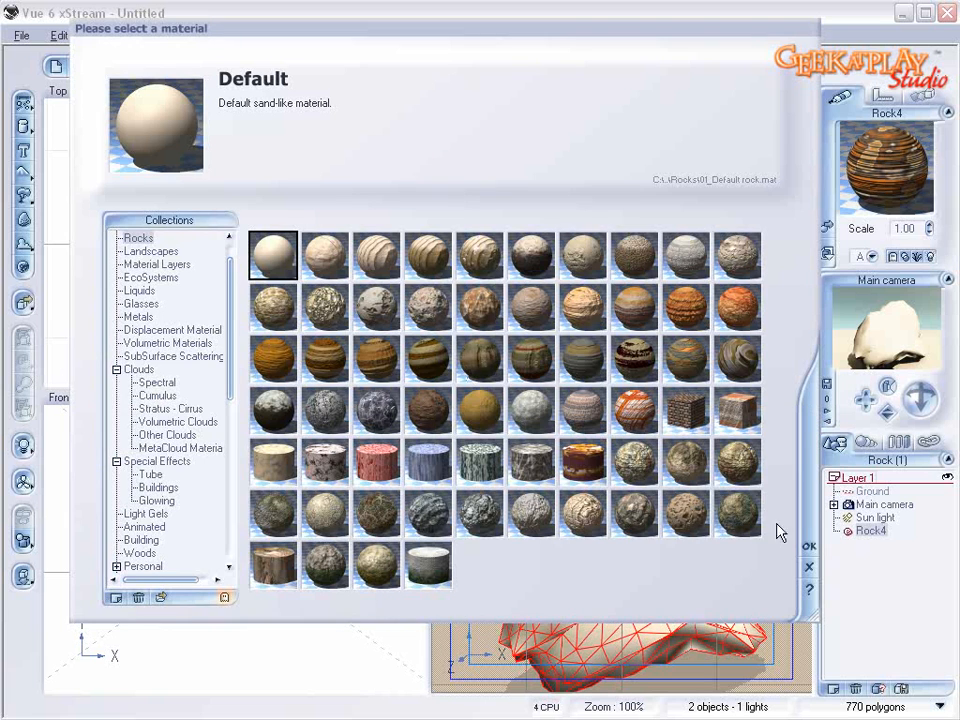
left_click(810, 547)
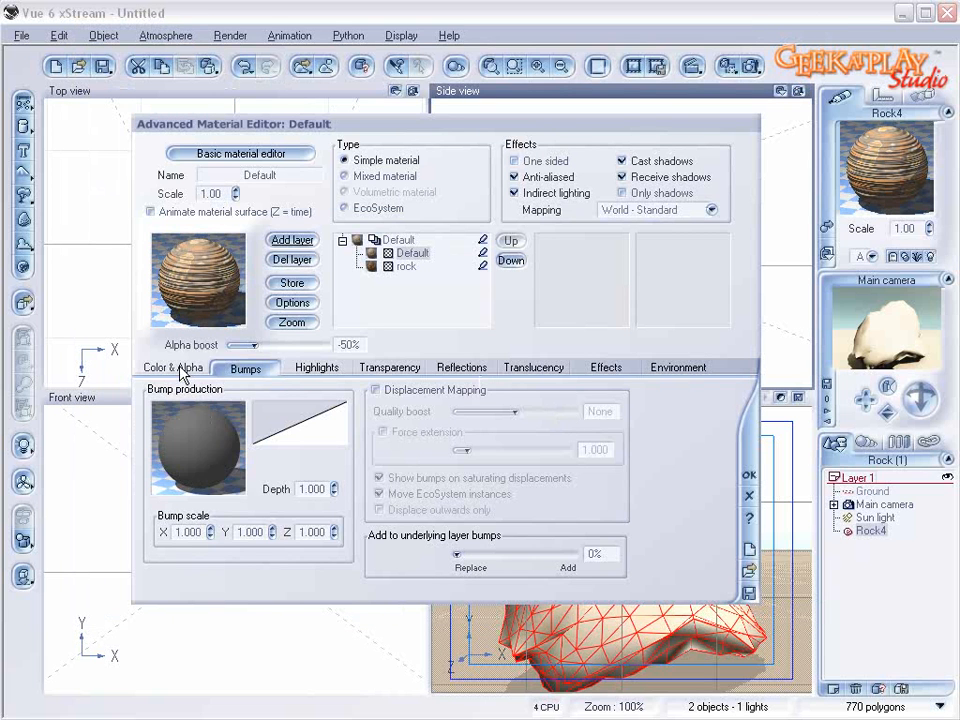
Step: Load the color map file westernrock#2.clr into the Default layer's color production
left_click(176, 368)
right_click(396, 471)
left_click(439, 472)
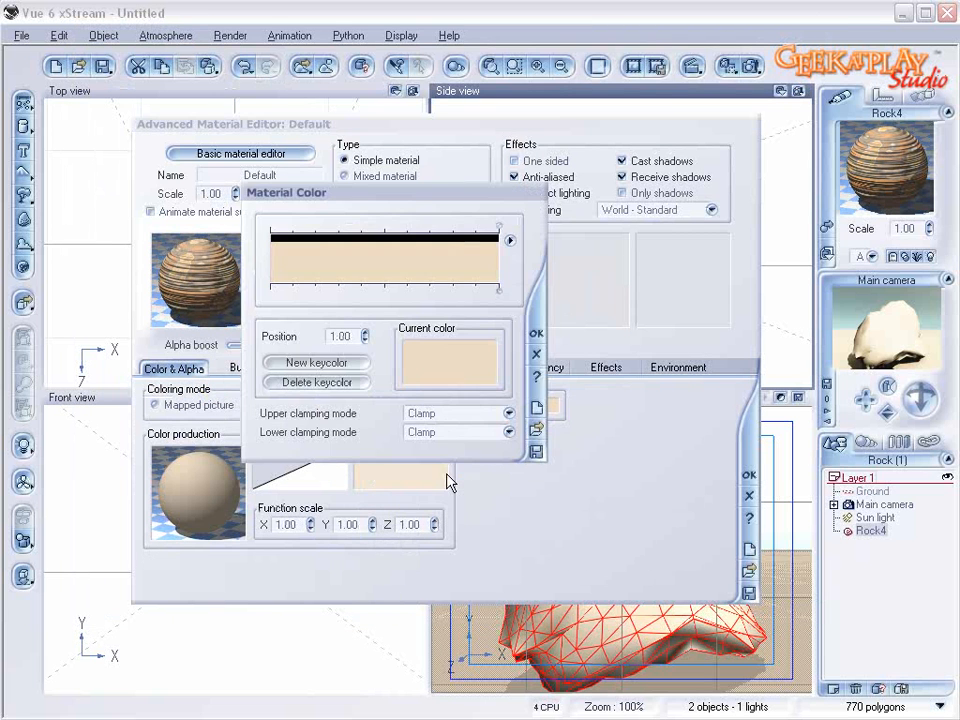
left_click(536, 428)
left_click(155, 596)
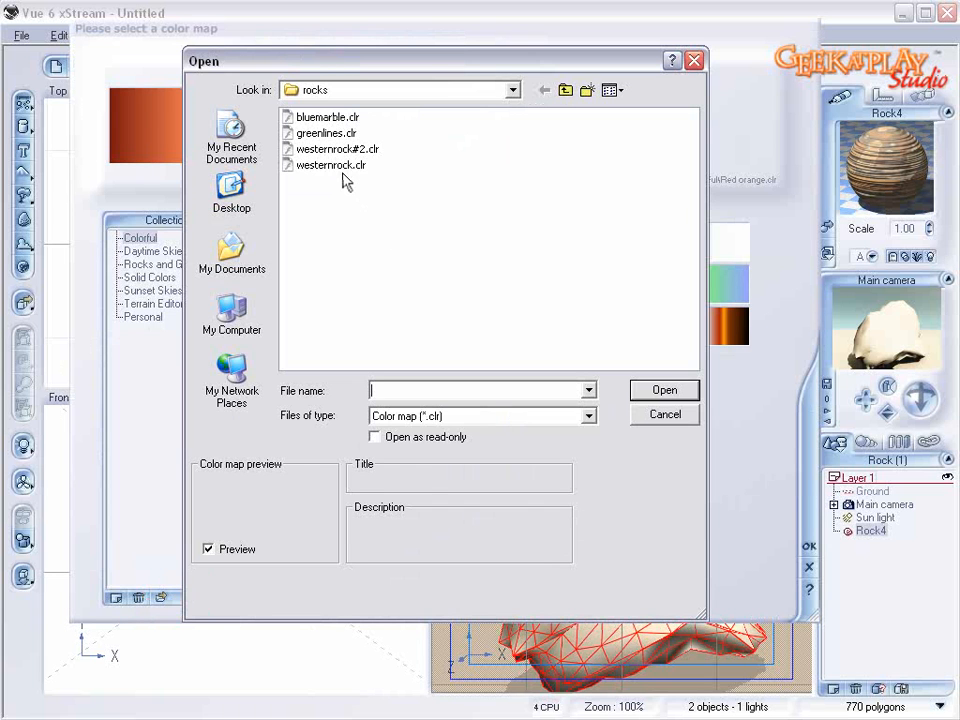
left_click(330, 150)
left_click(664, 390)
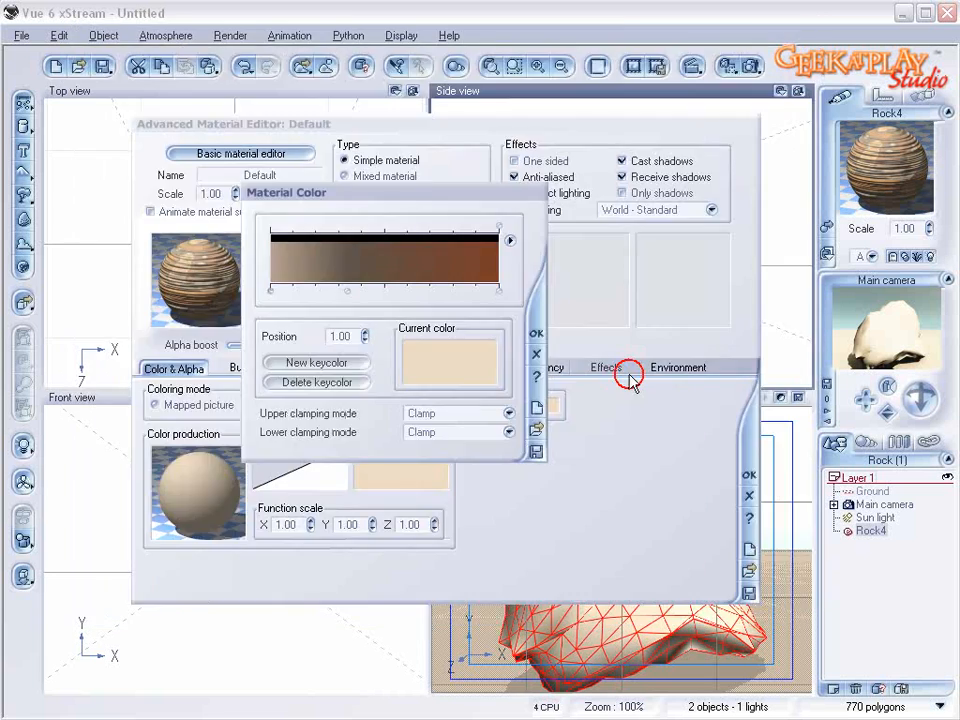
left_click(536, 333)
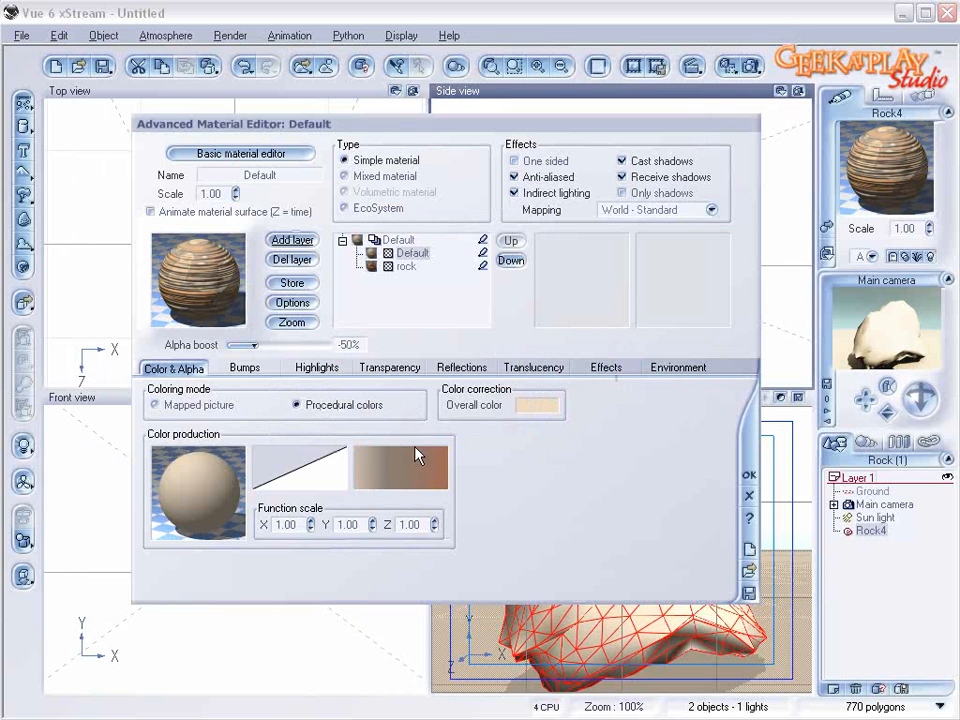
Step: In the Default layer's color function, place the color map node above Color and load westernrock#2.clr into it
right_click(195, 492)
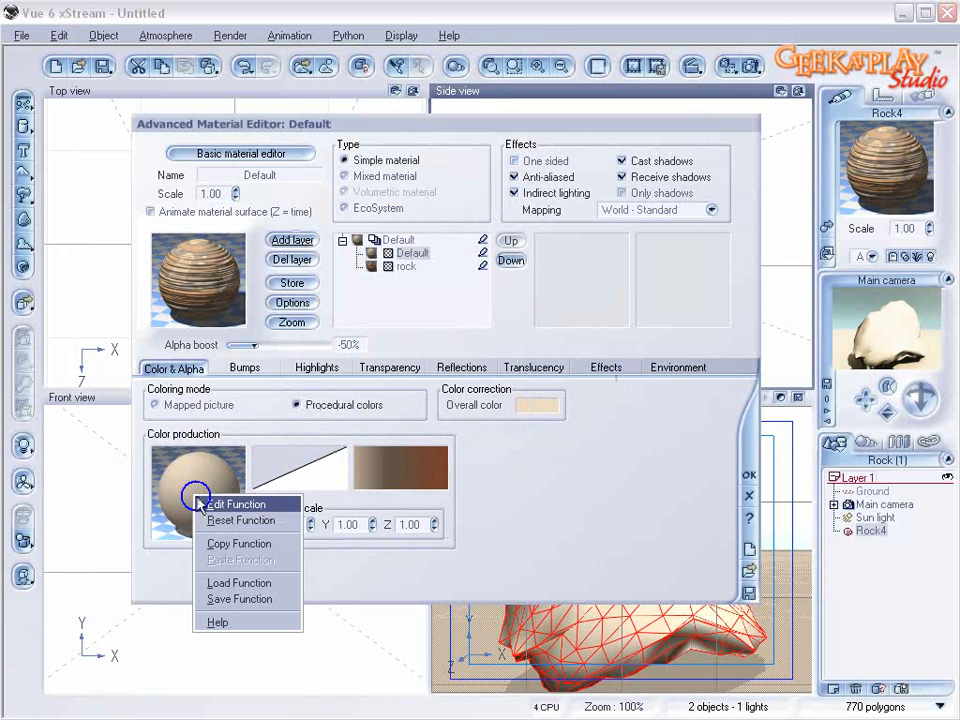
left_click(233, 501)
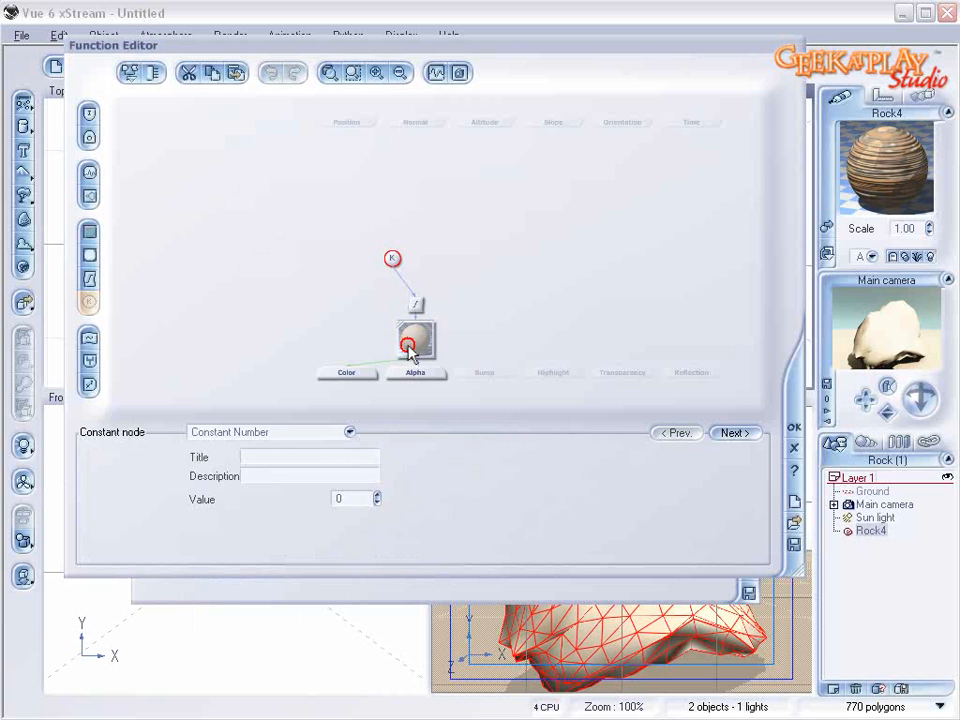
left_click_drag(405, 344, 337, 320)
right_click(292, 517)
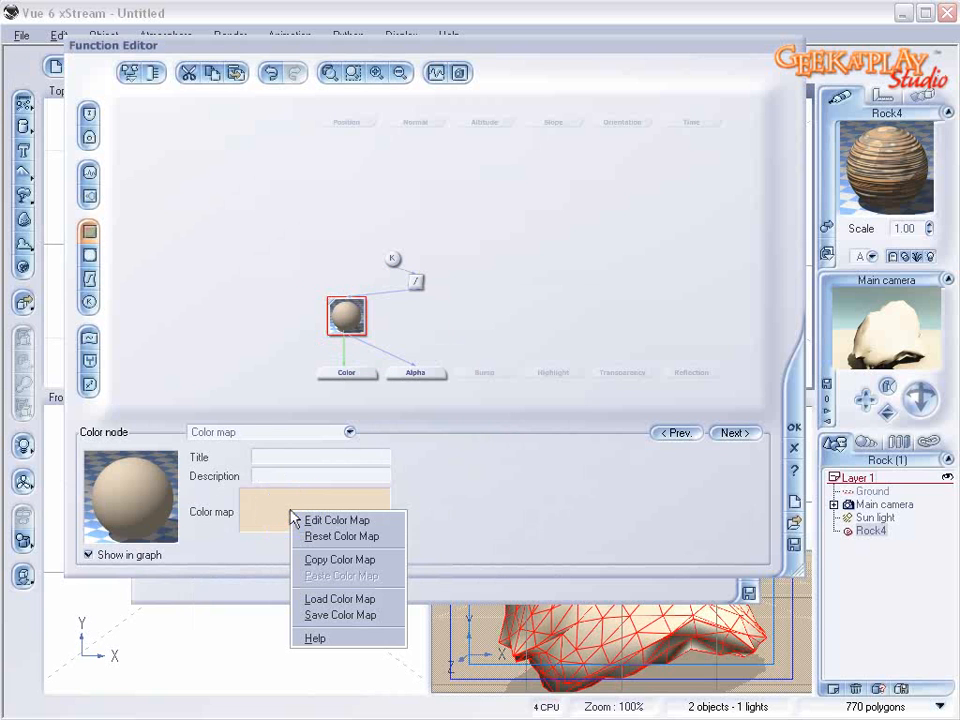
left_click(385, 598)
left_click(161, 597)
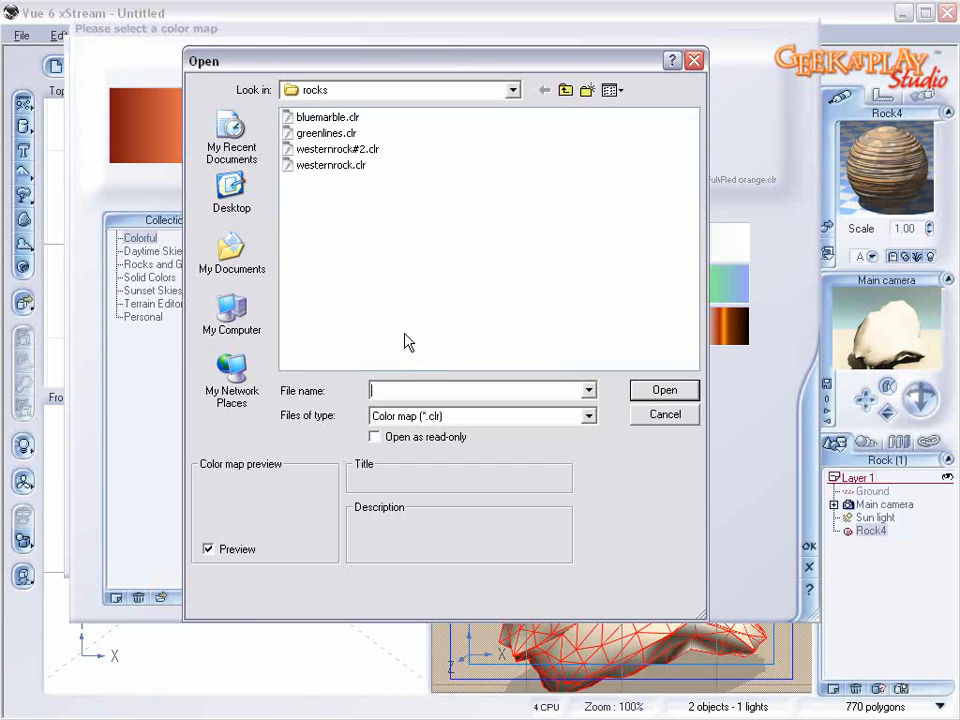
left_click(348, 150)
left_click(640, 389)
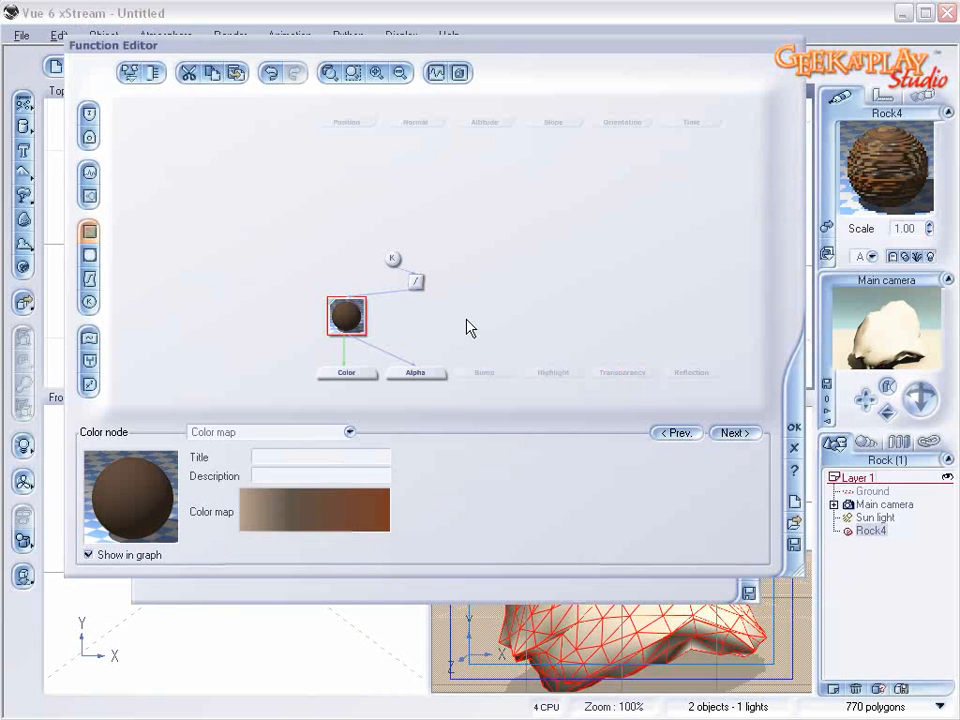
Step: Move the filter node directly above the color map node and delete the constant node feeding it
left_click_drag(416, 283, 348, 281)
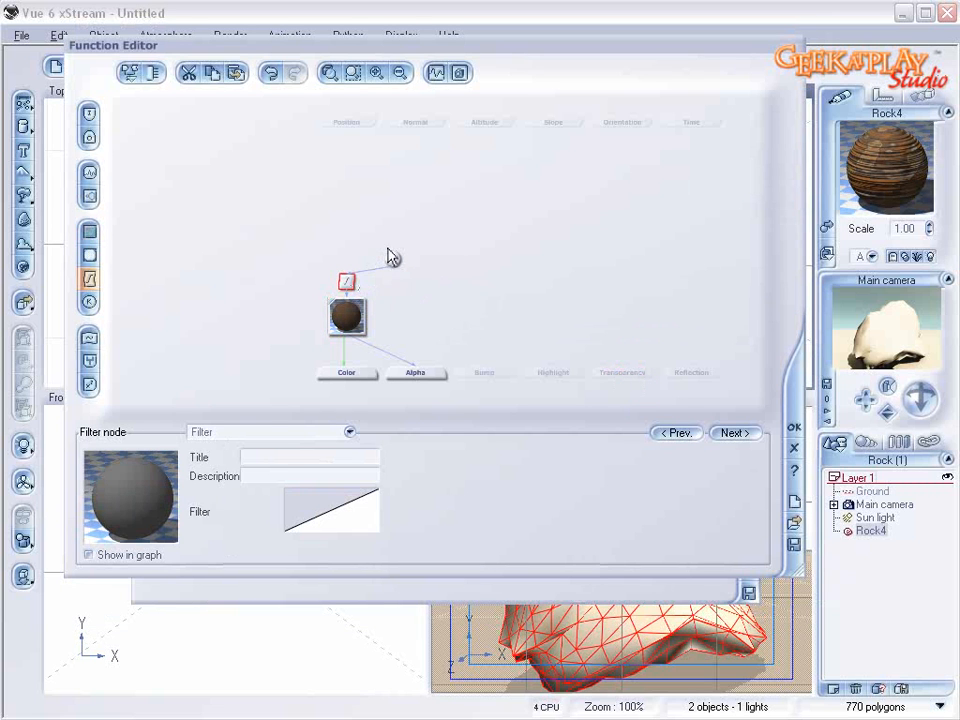
left_click(393, 262)
key("Delete")
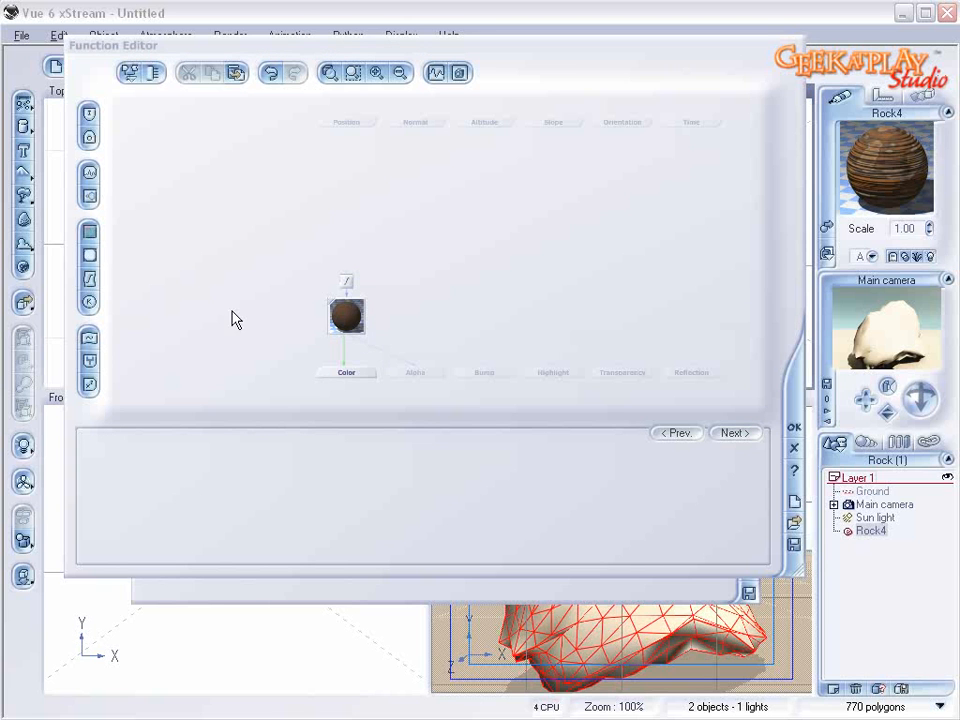
Step: Connect a Simple Fractal node to the filter, with roughness about 0.84, gain about 3.64 and largest feature about 1.65
left_click(344, 268)
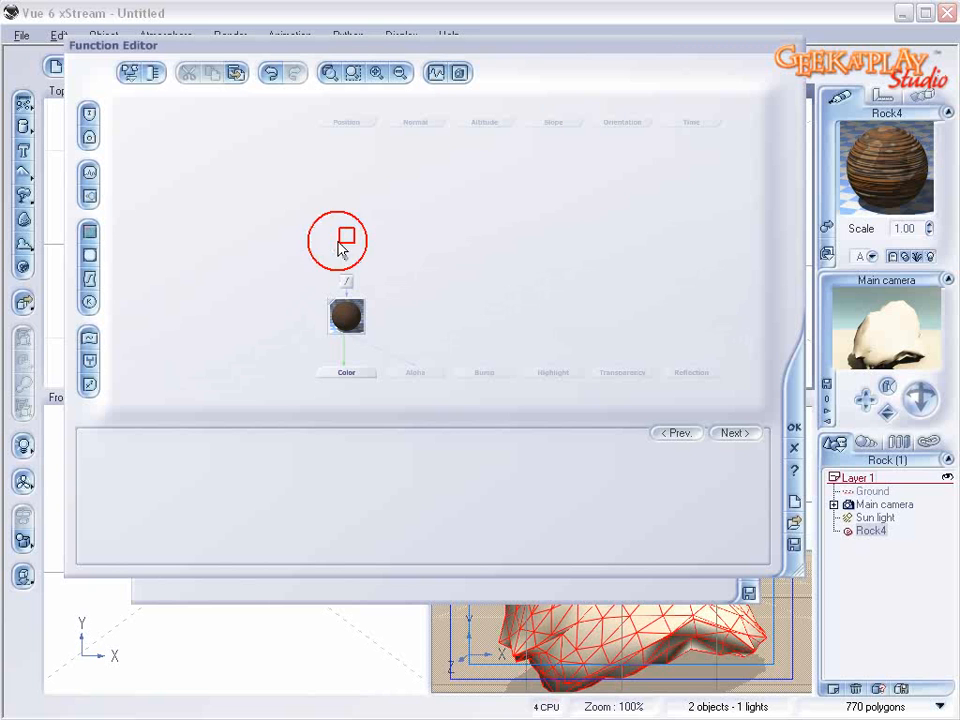
left_click(90, 200)
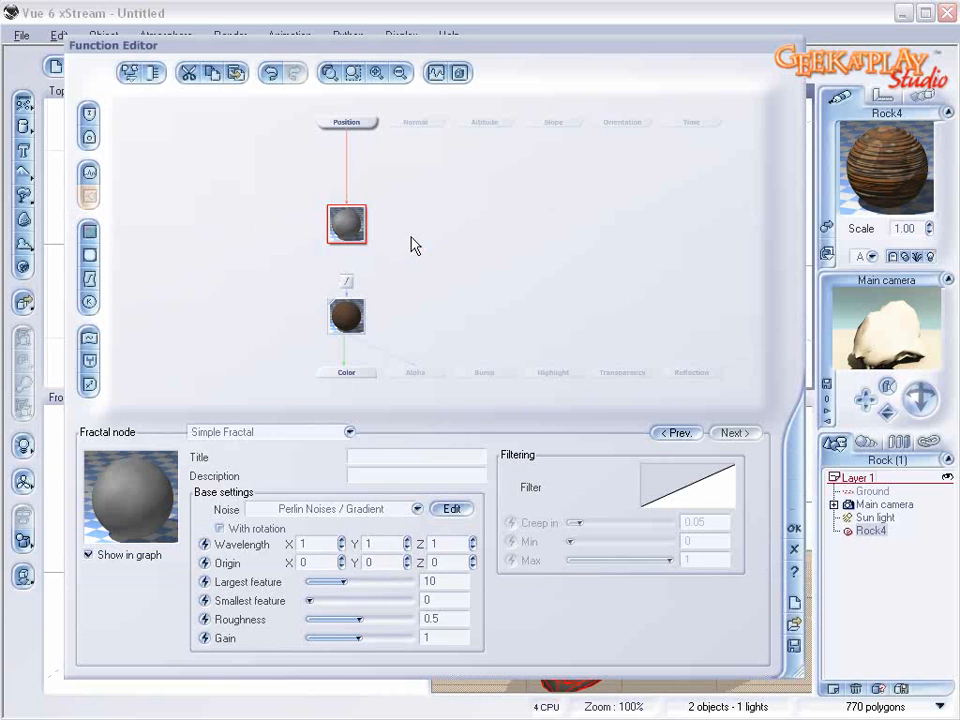
left_click(346, 232)
left_click_drag(362, 619, 388, 637)
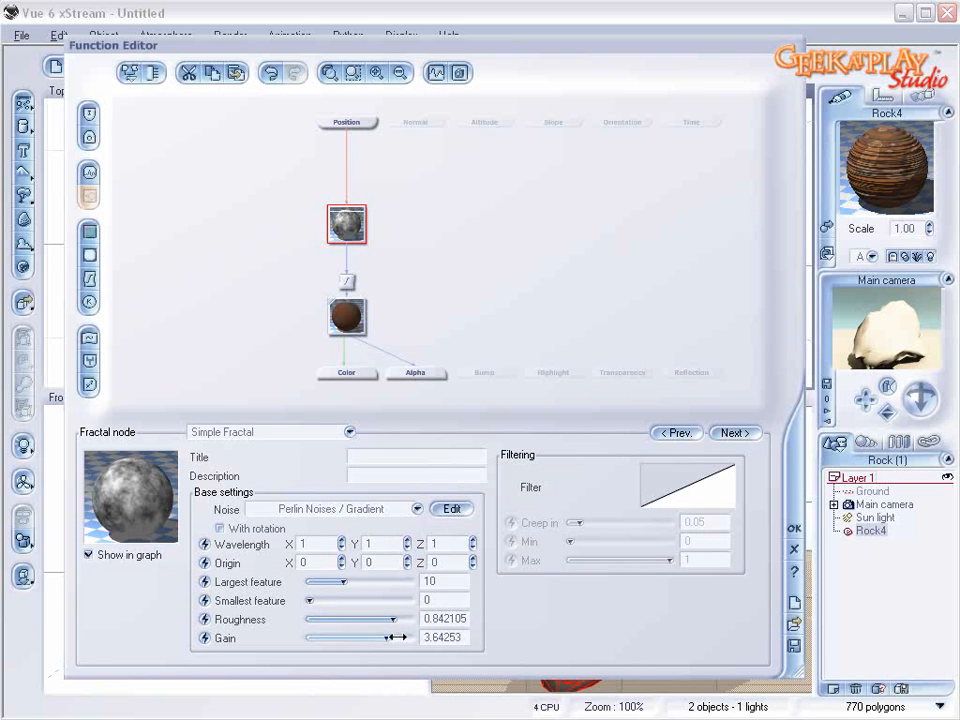
left_click_drag(352, 581, 321, 581)
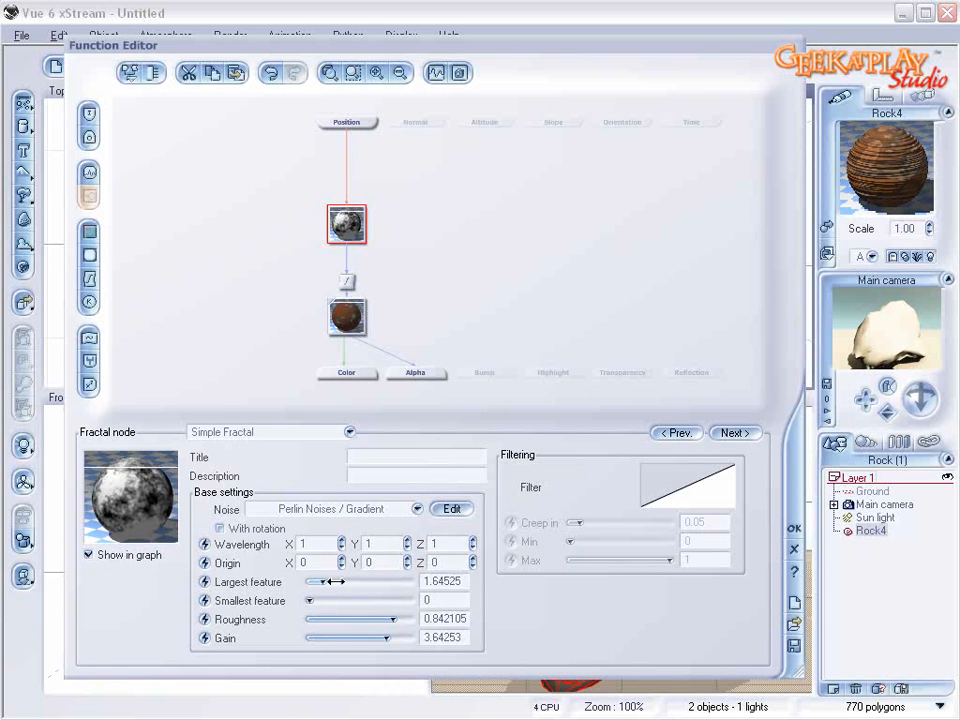
left_click(346, 316)
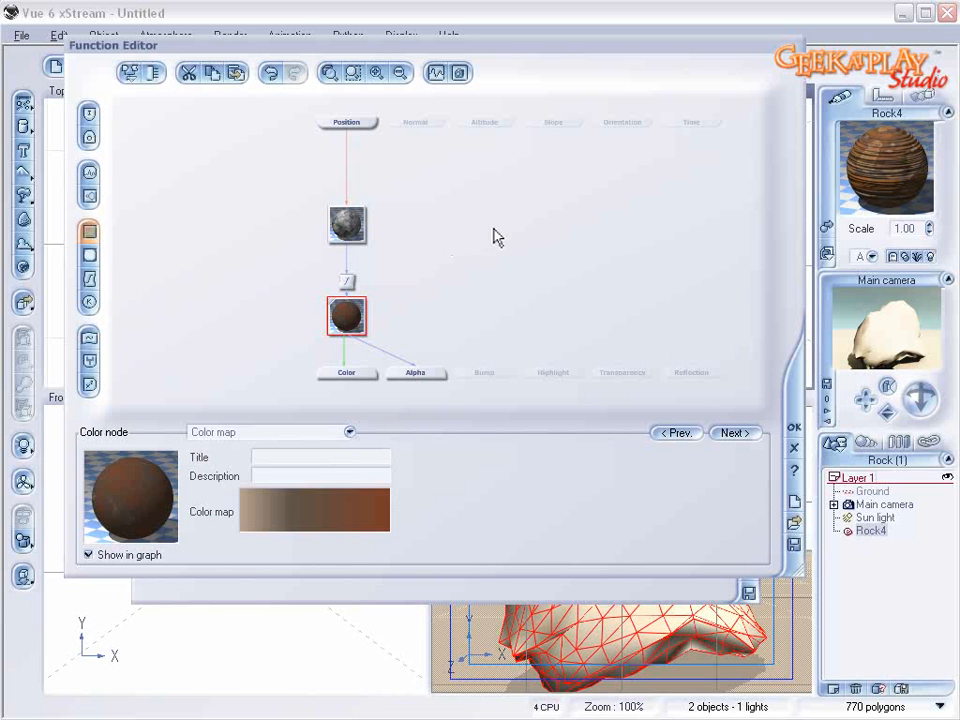
Step: Add a Perlin noise node to the Bump output, place it beside the fractal node and set its scale to 0.1
left_click(484, 373)
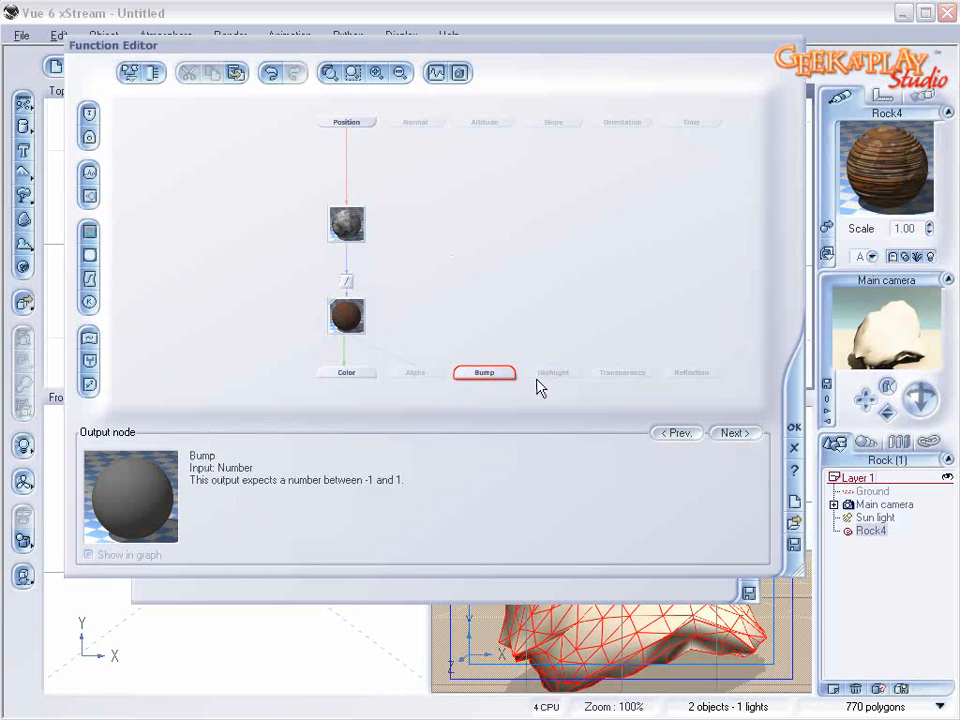
left_click(91, 176)
left_click_drag(486, 336, 461, 221)
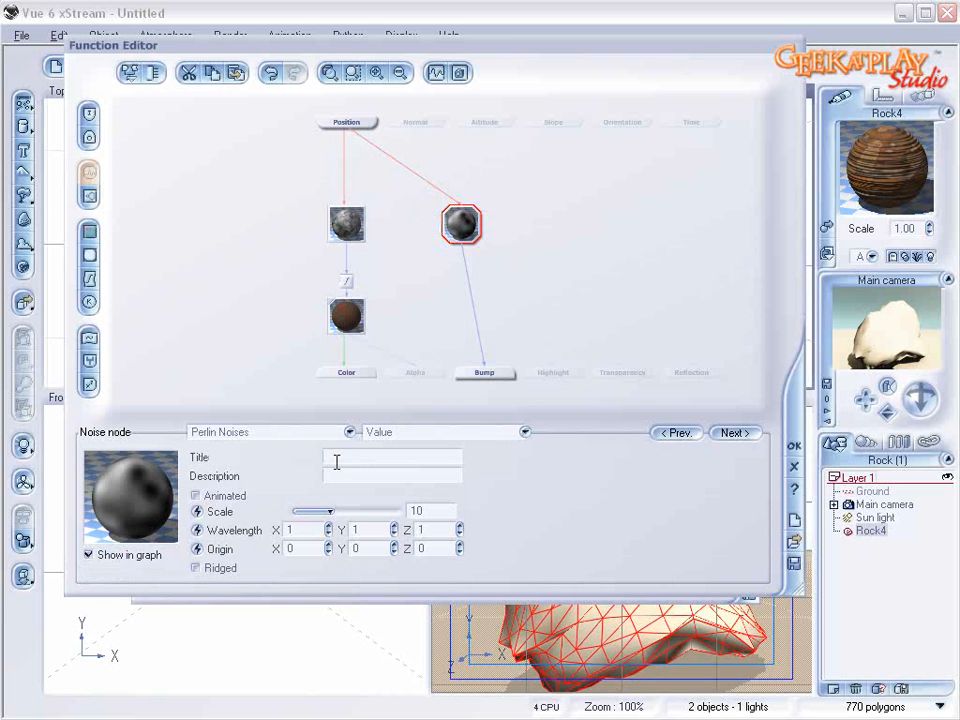
left_click_drag(330, 511, 296, 501)
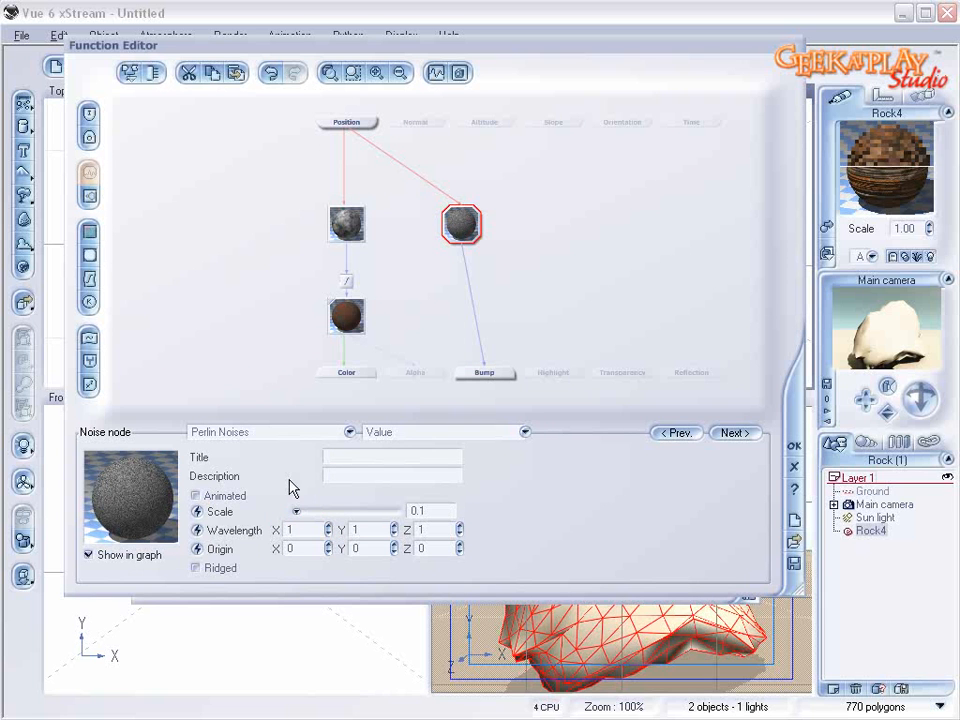
Step: Insert a Blender combiner between the noise node and the Bump output, placed directly above Bump
left_click(479, 330)
left_click(89, 361)
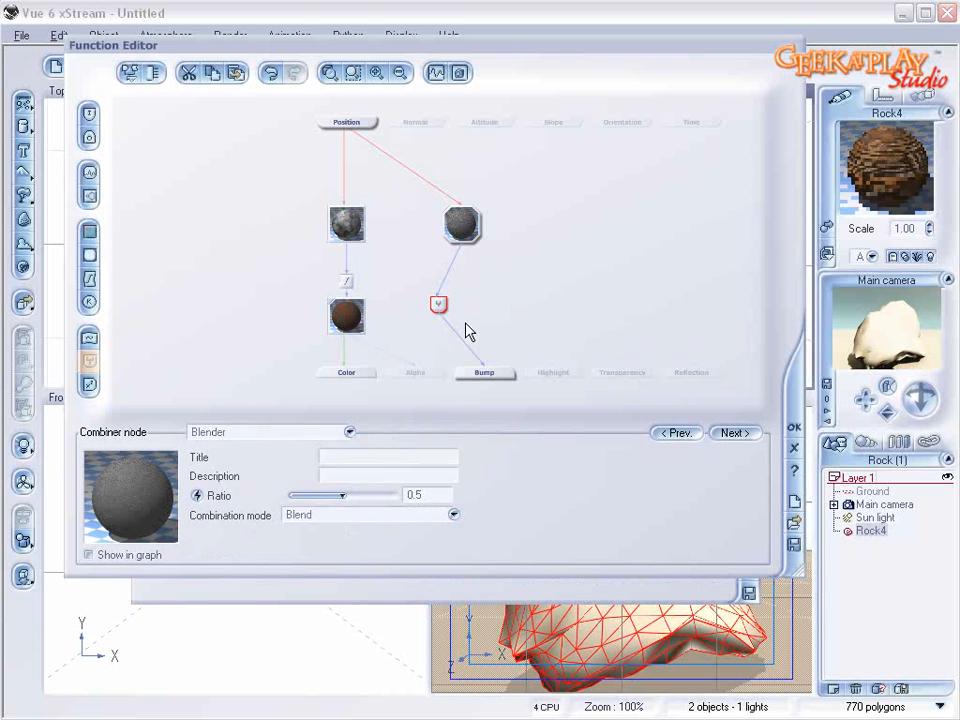
left_click_drag(441, 311, 486, 309)
Step: Add a Simple Fractal node beside the noise node, connect it to the Bump blender and accept the function graph
left_click(509, 222)
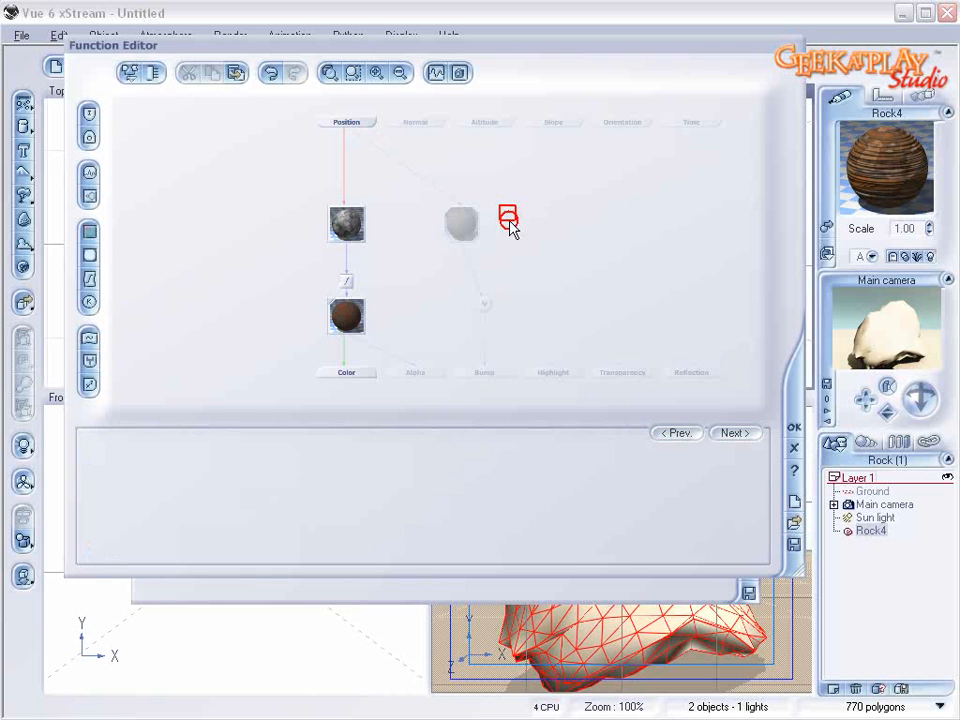
left_click(93, 196)
left_click_drag(497, 203, 430, 228)
left_click_drag(487, 291, 440, 238)
left_click_drag(573, 221, 526, 220)
left_click(437, 226)
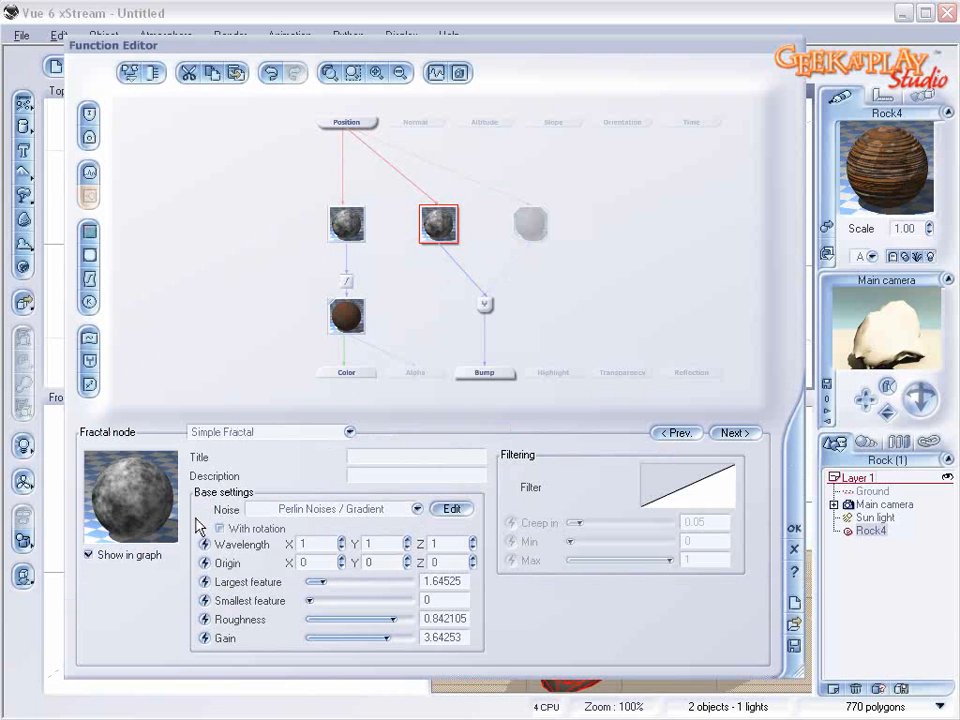
left_click(792, 524)
Step: Set the Default layer's alpha boost to +14%, its bump depth to 0.5 and its addition to underlying layer bumps to 39%
left_click_drag(287, 343, 273, 344)
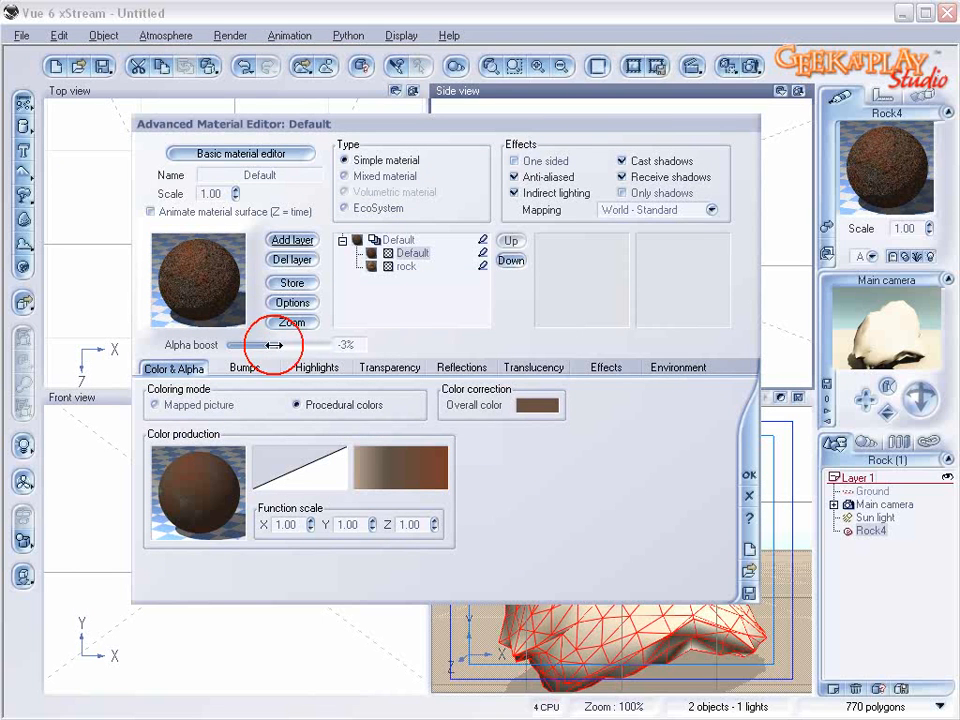
left_click_drag(274, 338, 270, 337)
left_click(258, 367)
left_click(334, 492)
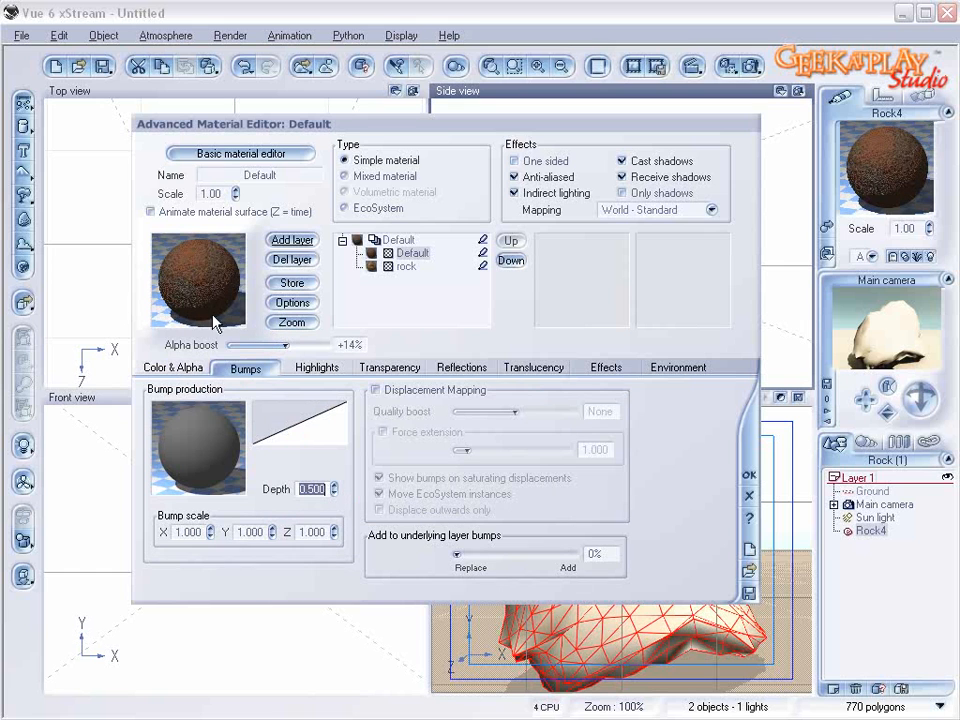
left_click_drag(463, 554, 502, 554)
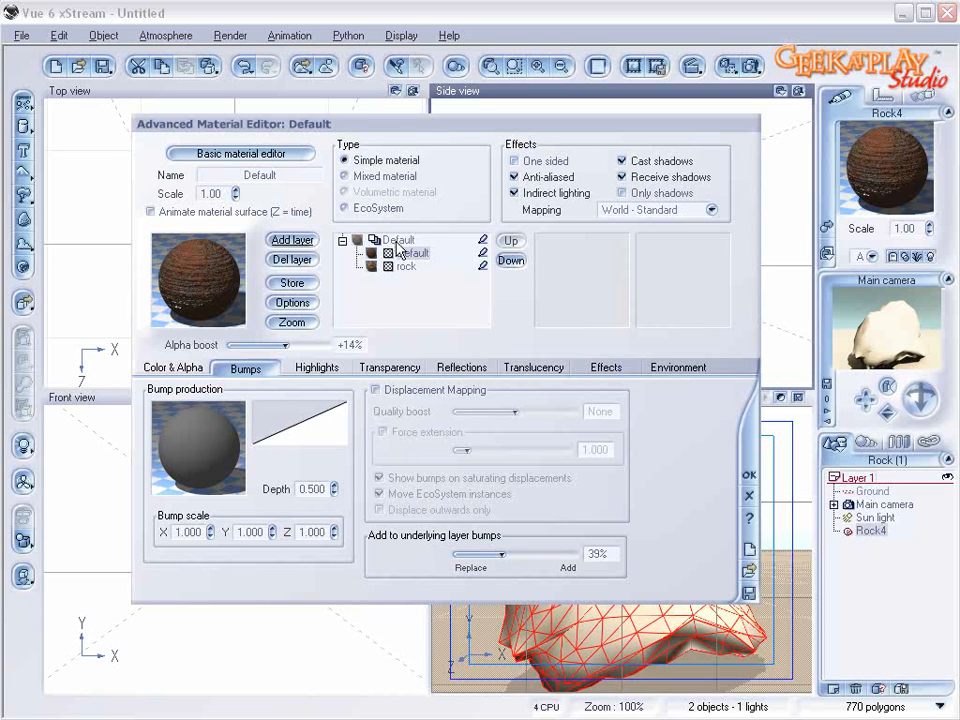
Step: Rename the selected Default layer of the rock material as gravel
left_click_drag(291, 174, 108, 154)
type("gr")
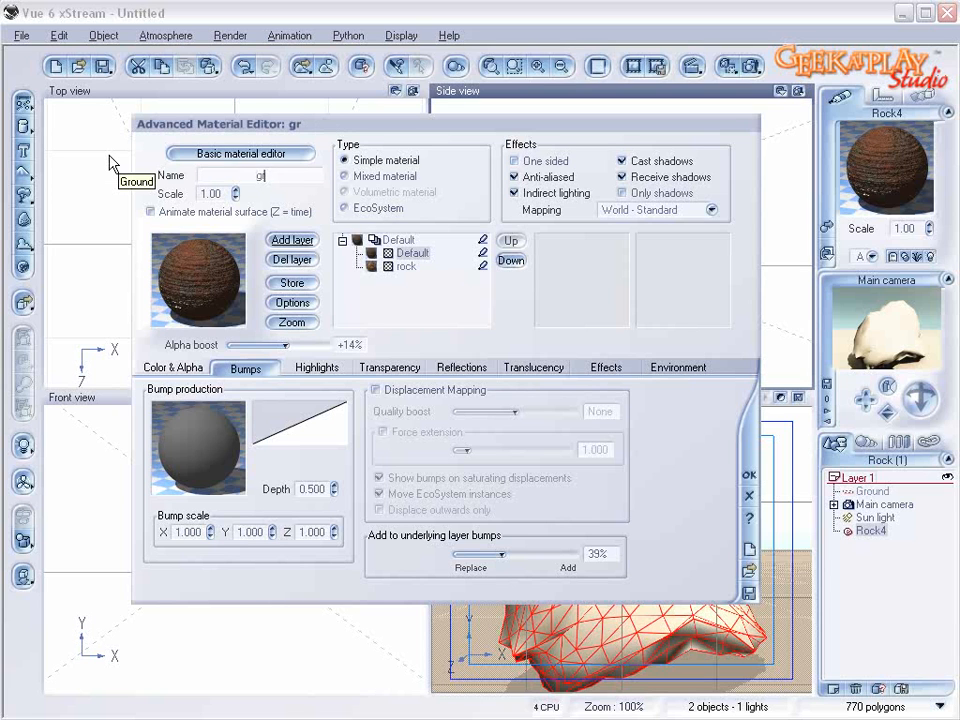
type("avel")
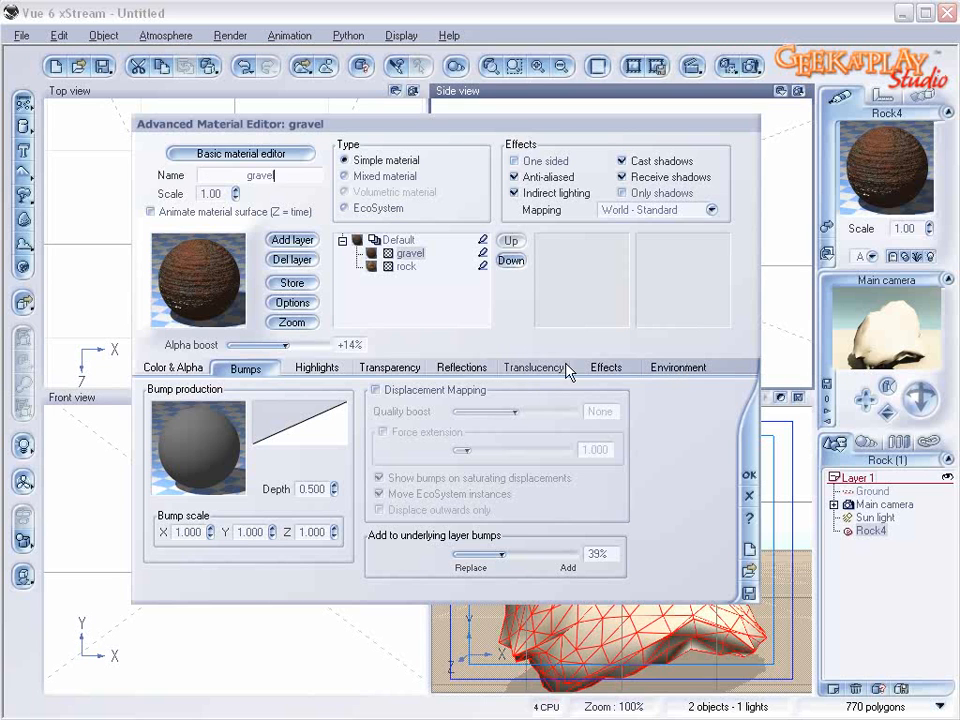
Step: Drive the gravel layer's global transparency with a function and delete the constant node feeding its output
left_click(390, 368)
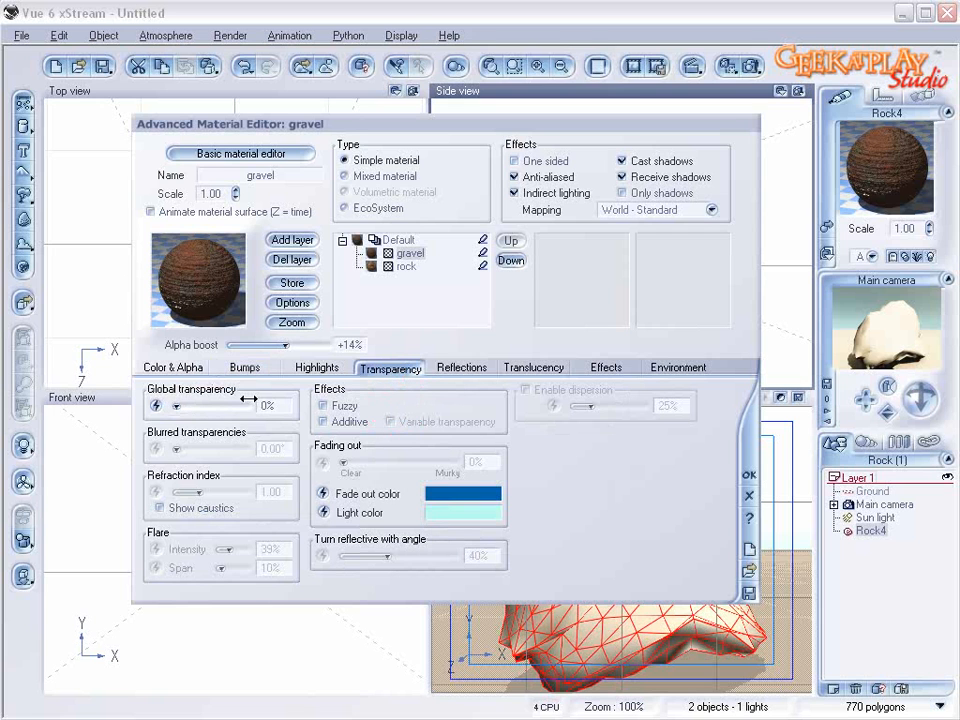
left_click(153, 406)
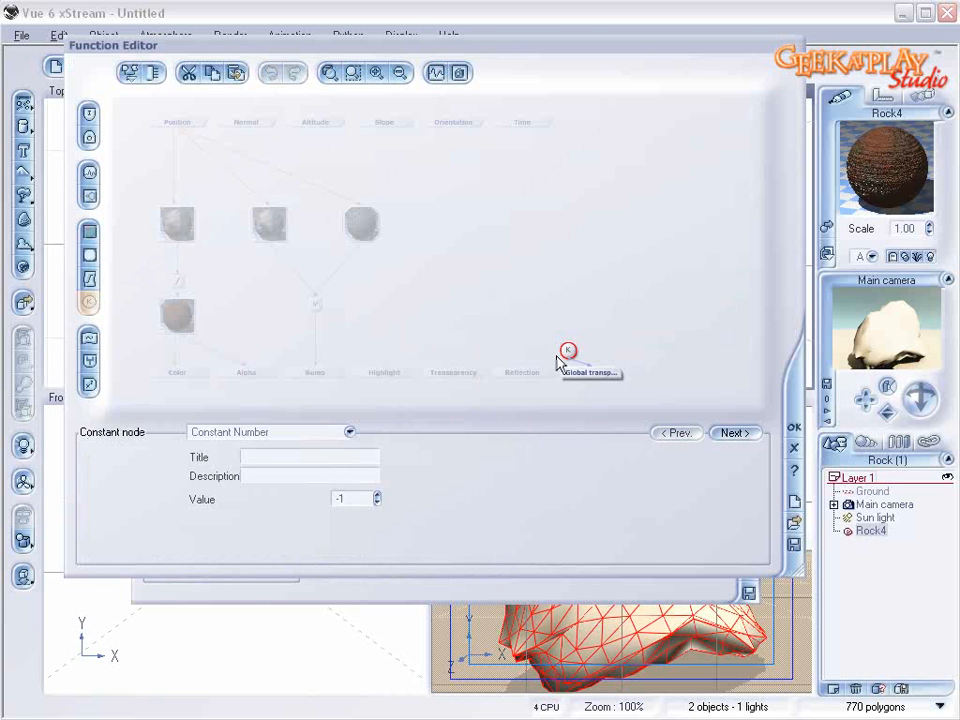
left_click_drag(570, 345, 570, 328)
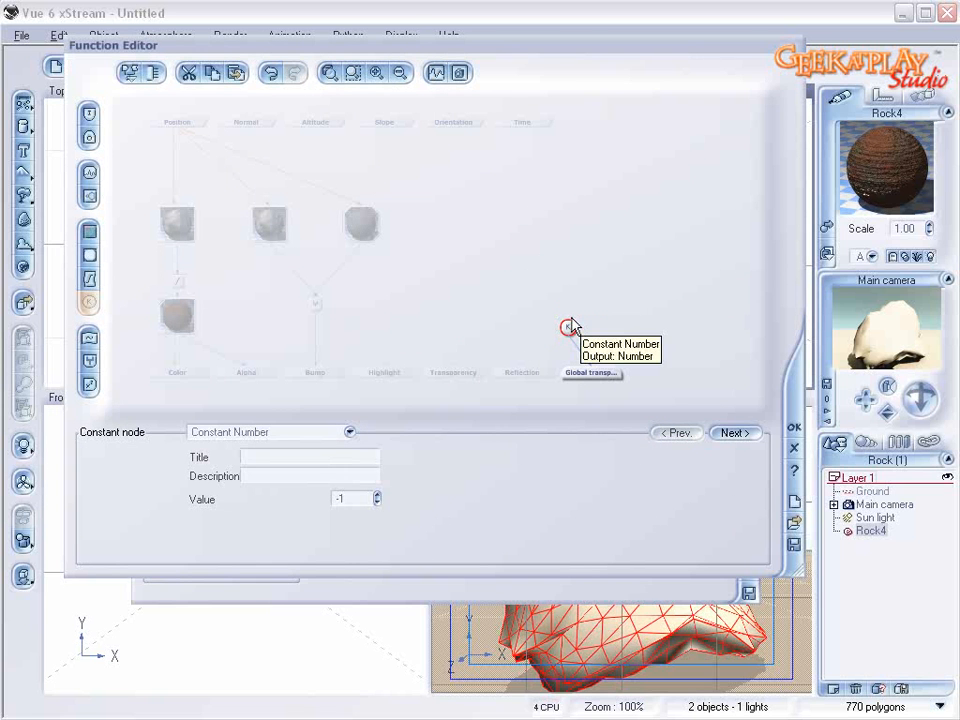
key("Delete")
Step: Add a noise node to the Global transparency output, set it to the cellular Voronoi pattern and place it above the output
left_click(606, 377)
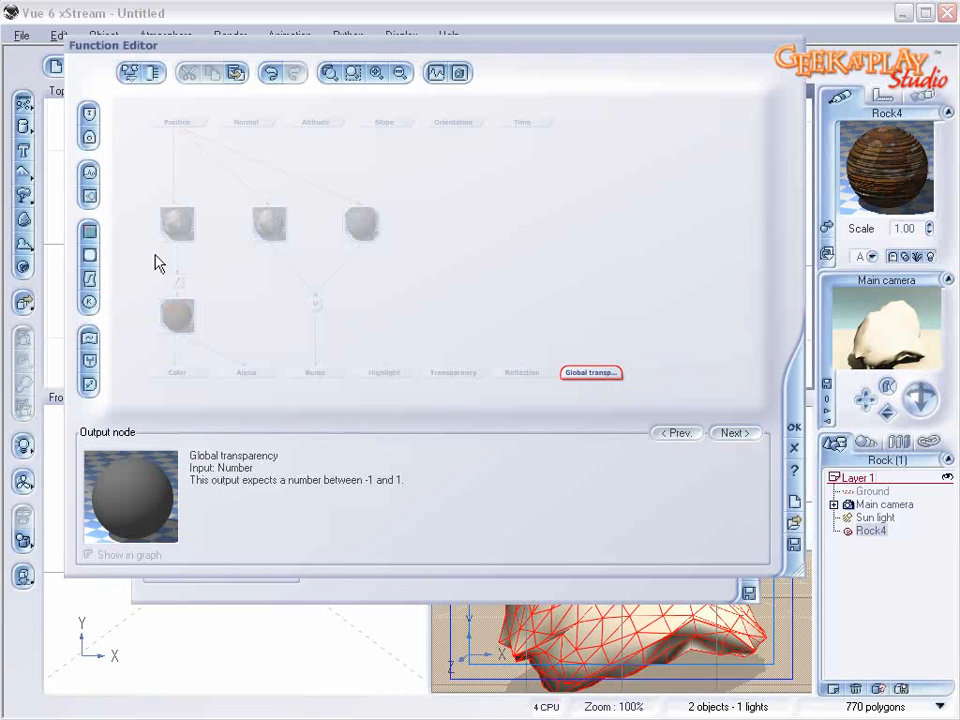
left_click(90, 175)
left_click_drag(591, 336, 585, 216)
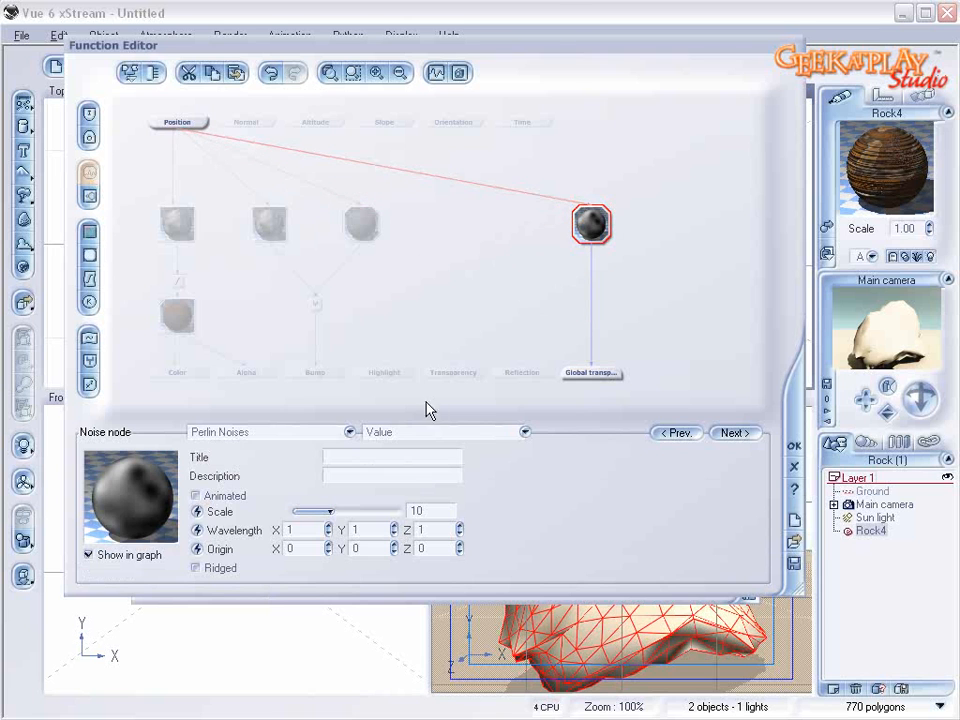
left_click(350, 433)
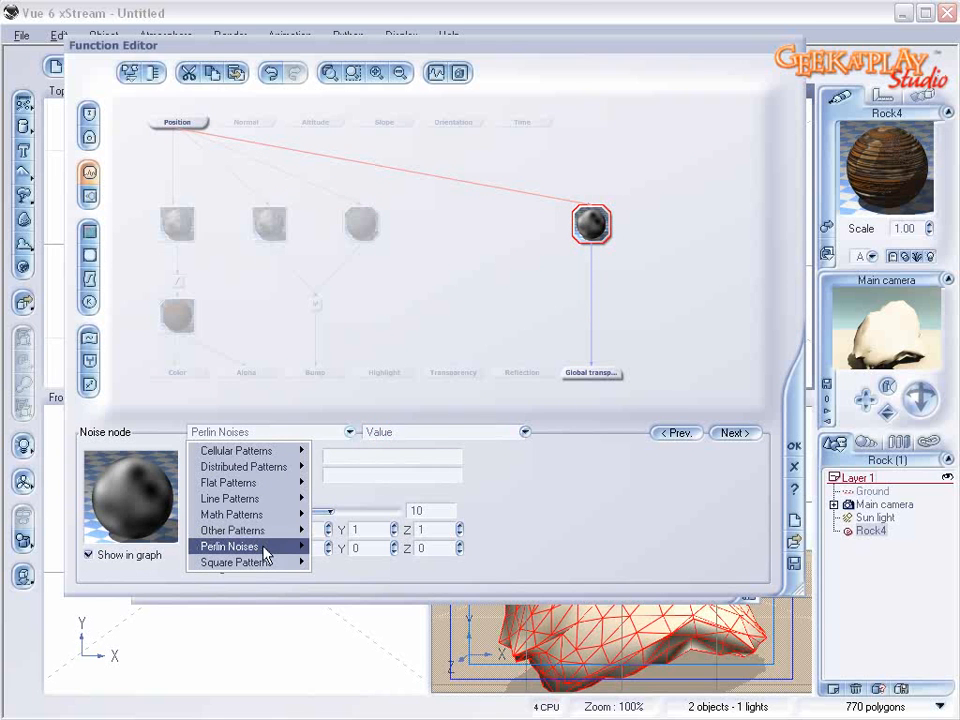
mouse_move(264, 548)
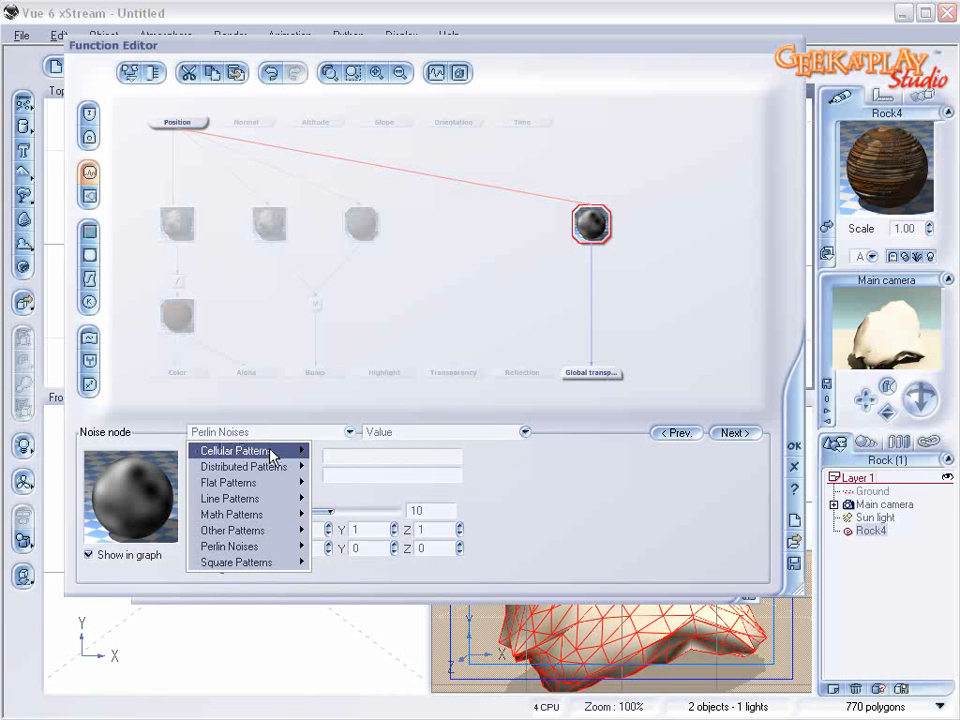
mouse_move(271, 455)
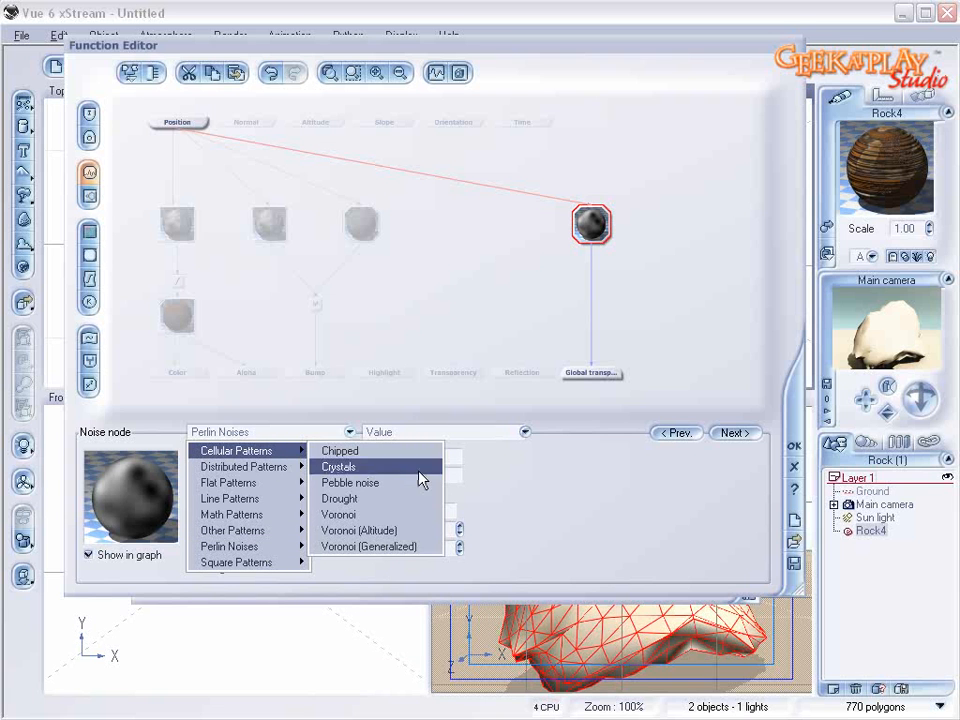
left_click(399, 514)
left_click_drag(591, 224, 568, 247)
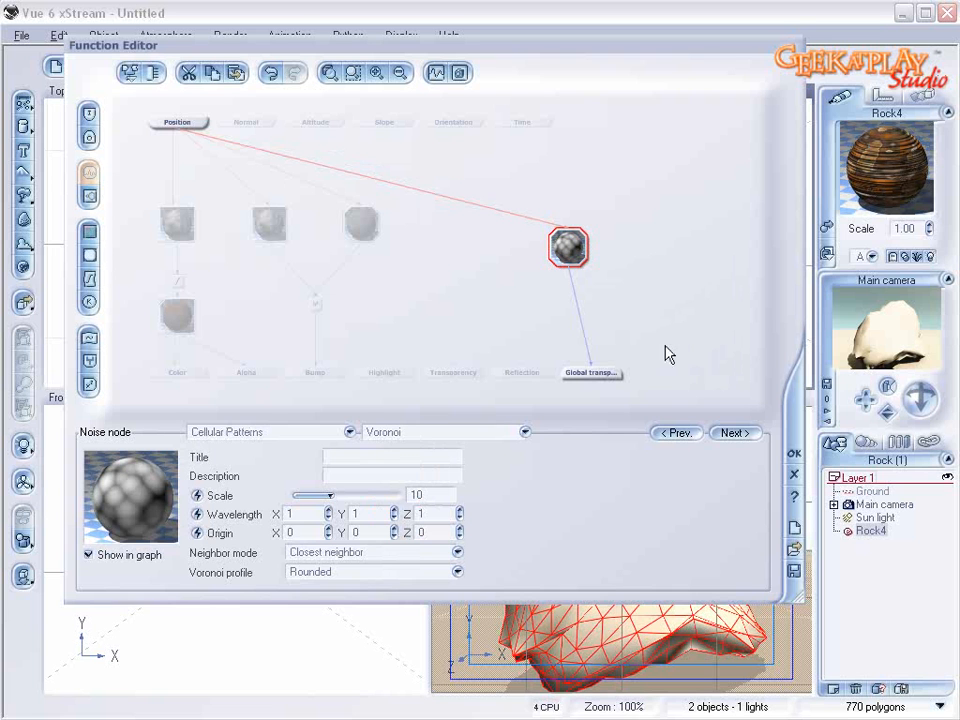
Step: Insert a filter between Voronoi and Global transparency, with profile keypoints at about (-0.4, -0.8) and (0.30, 0.62), and accept it
left_click(579, 311)
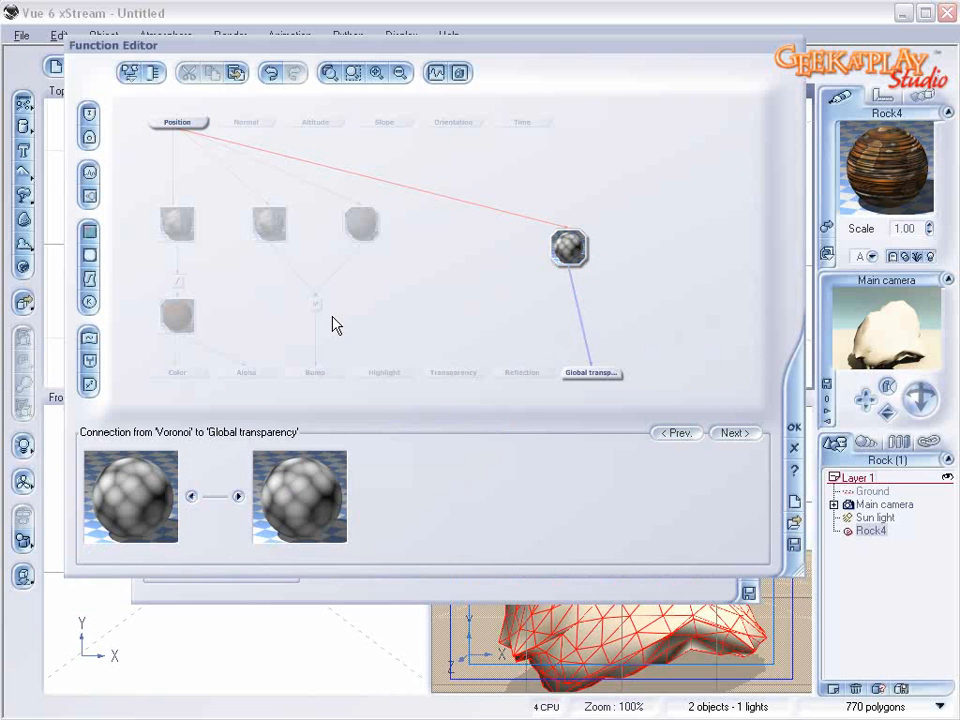
left_click(88, 278)
right_click(379, 501)
left_click(452, 512)
left_click(542, 270)
left_click_drag(542, 270, 557, 293)
left_click(744, 228)
left_click_drag(744, 228, 733, 195)
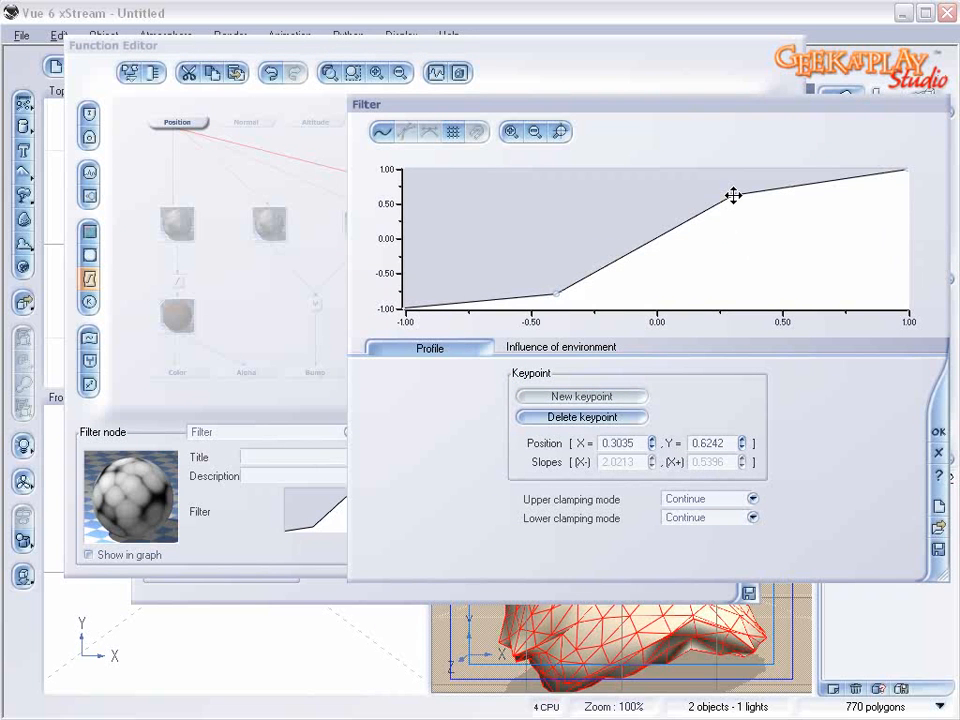
left_click(937, 431)
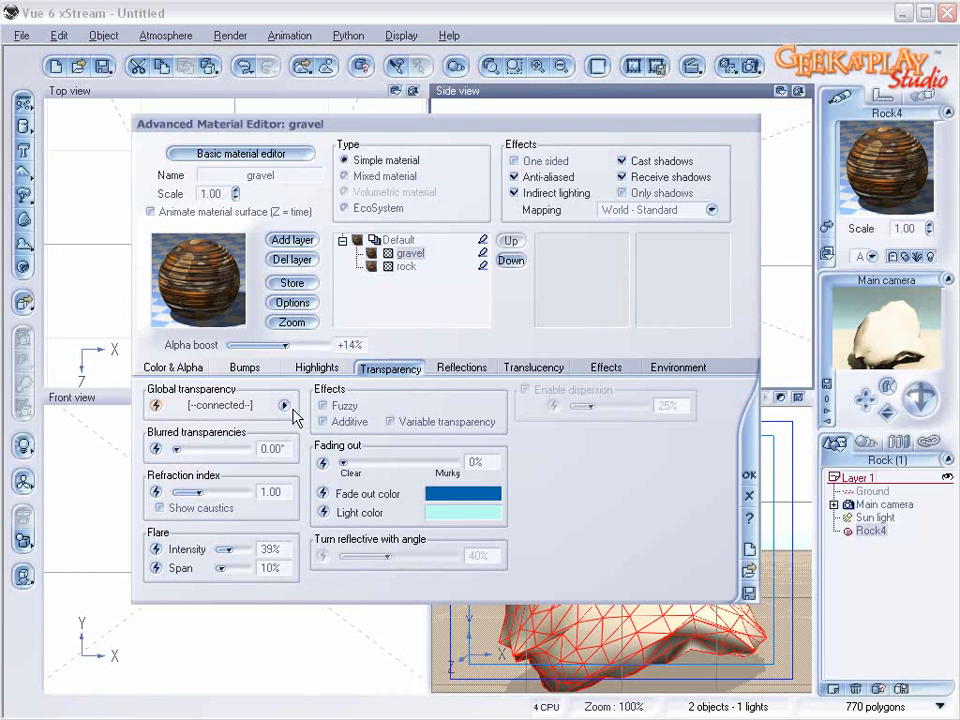
Step: Insert an Opposite (-X) filter between the first filter and Global transparency, accept the graph and set the gravel layer's alpha boost to +21%
left_click(285, 406)
left_click(622, 355)
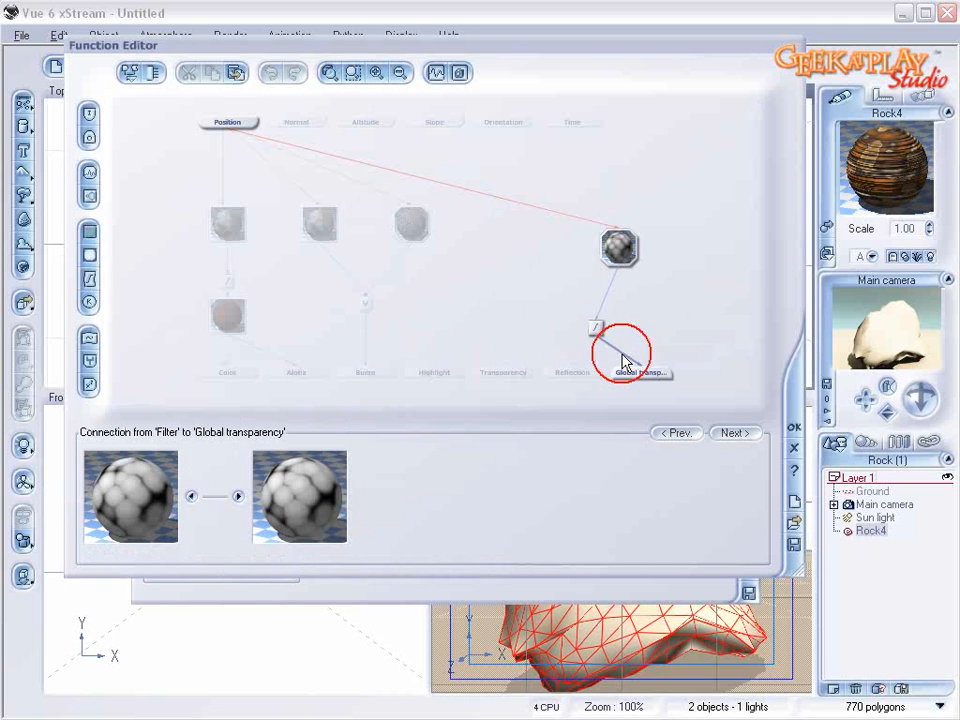
left_click(89, 279)
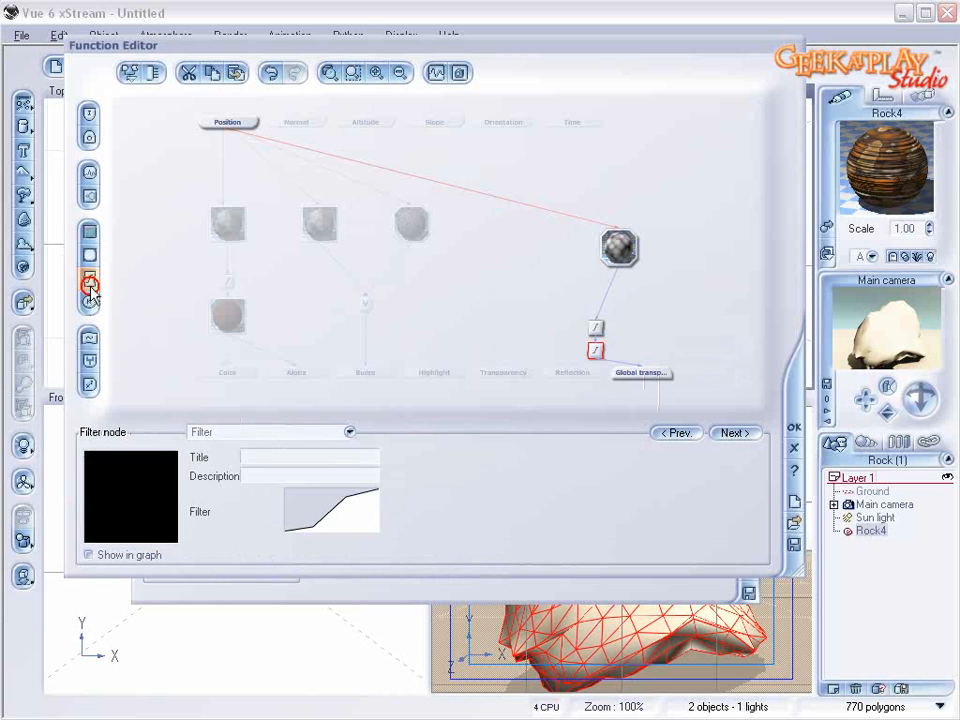
left_click(305, 432)
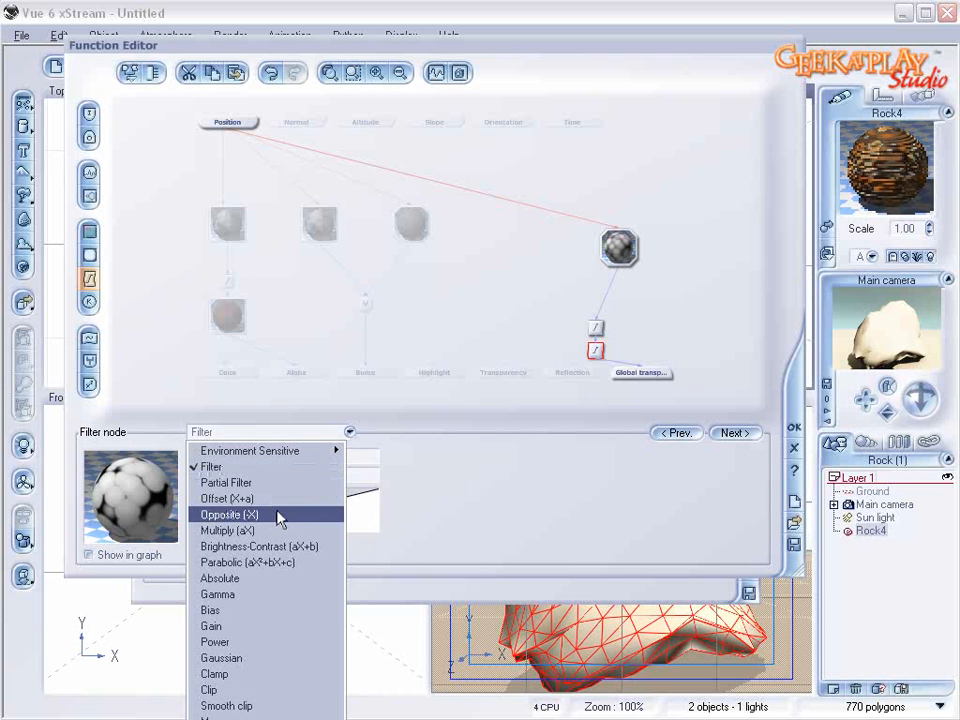
left_click(333, 514)
left_click(794, 426)
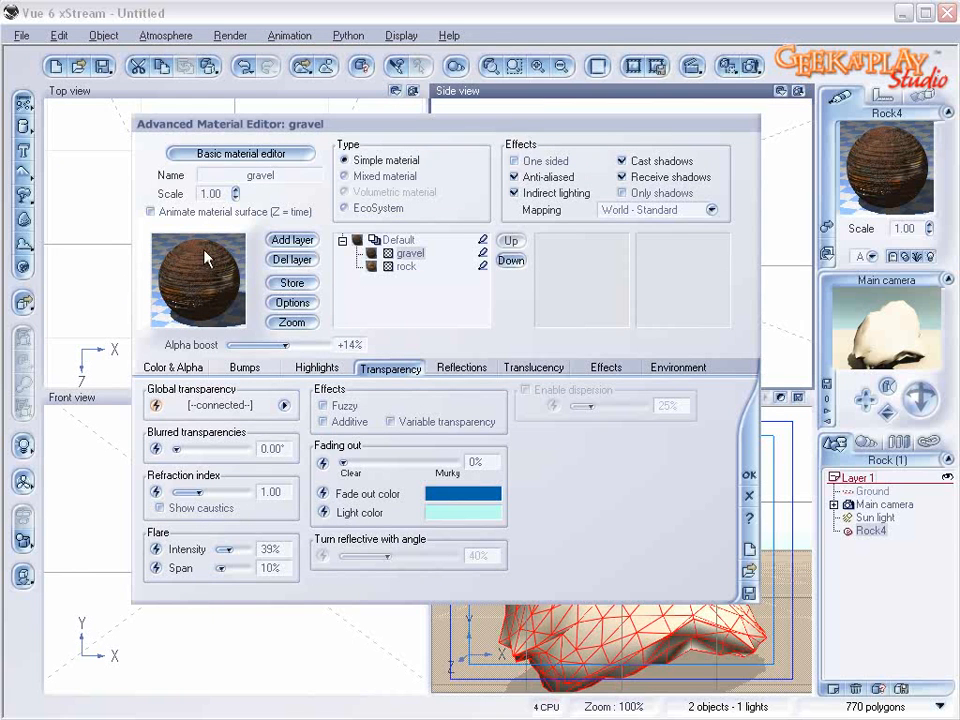
mouse_move(285, 345)
left_mouse_down()
mouse_move(268, 344)
mouse_move(289, 345)
left_mouse_up()
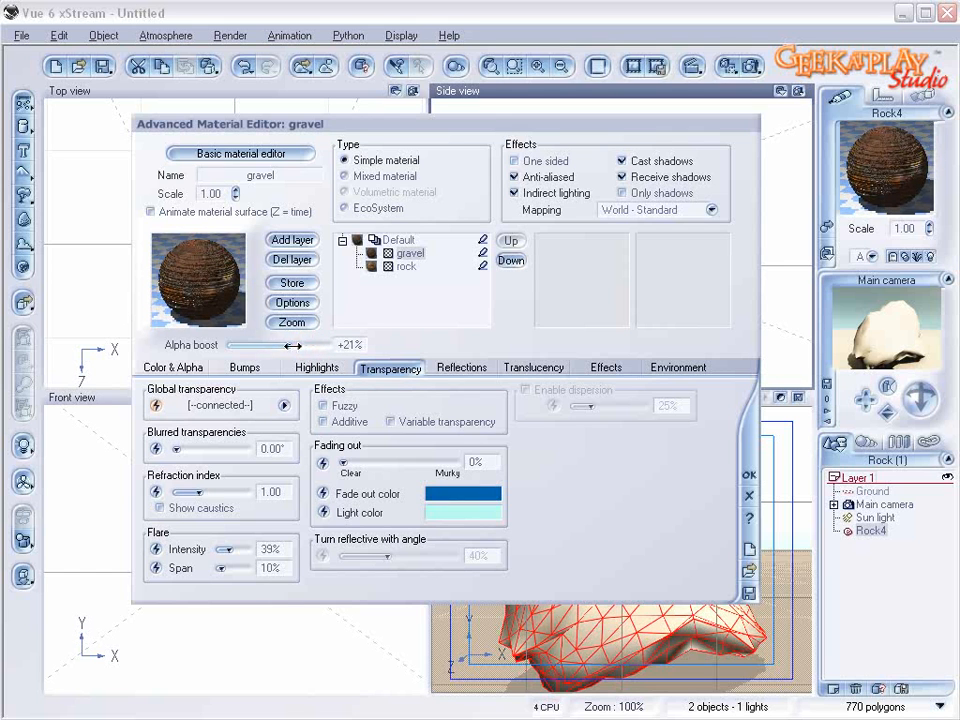
Step: Move the first transparency filter's keypoints to about (-0.39, -0.29) and (0.33, 0.45), then accept the filter and function graph
left_click(283, 406)
left_click_drag(590, 328, 559, 259)
right_click(366, 500)
left_click(388, 505)
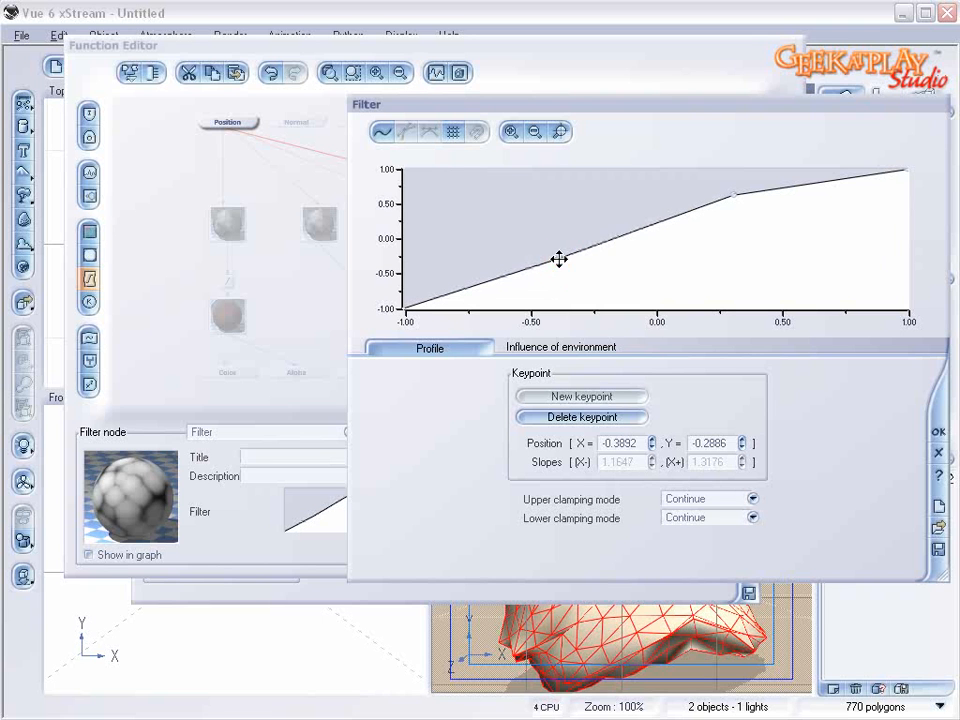
left_click_drag(731, 194, 739, 207)
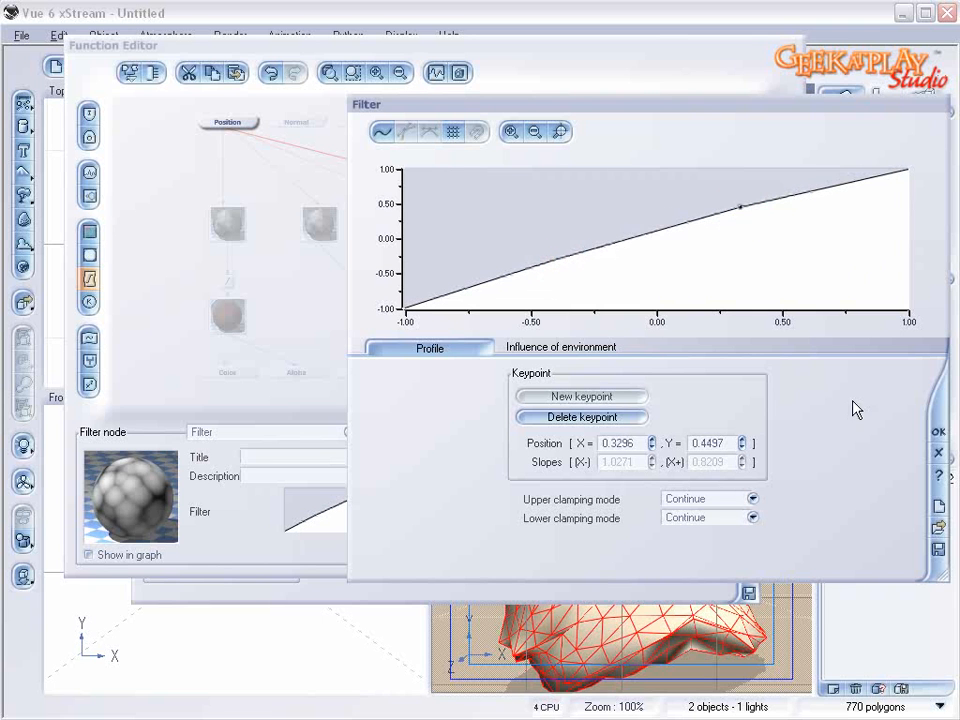
left_click(937, 437)
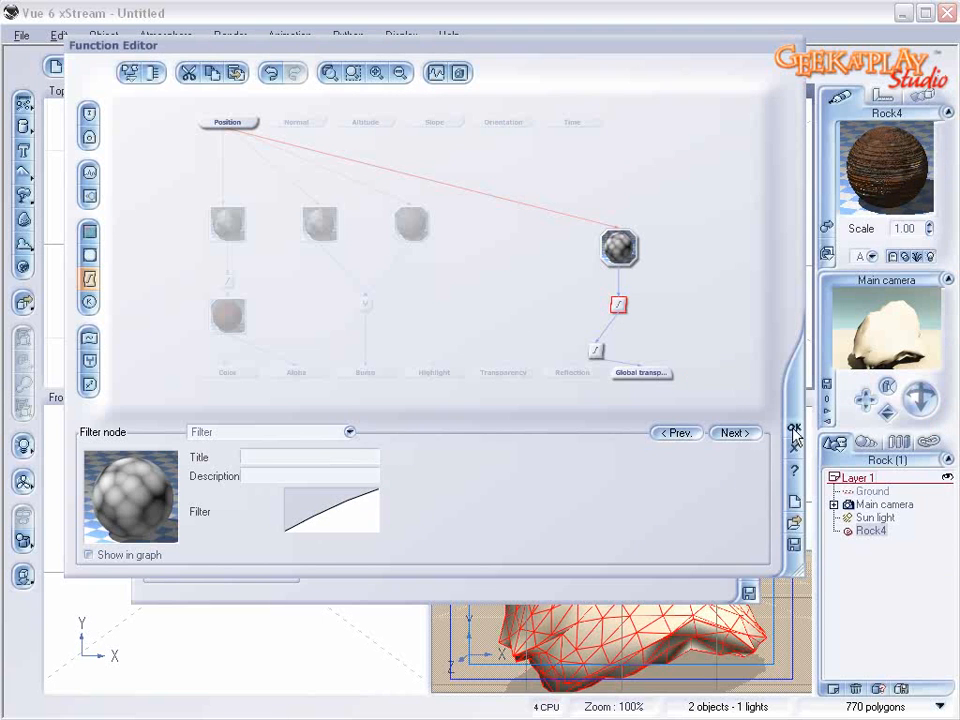
key("Return")
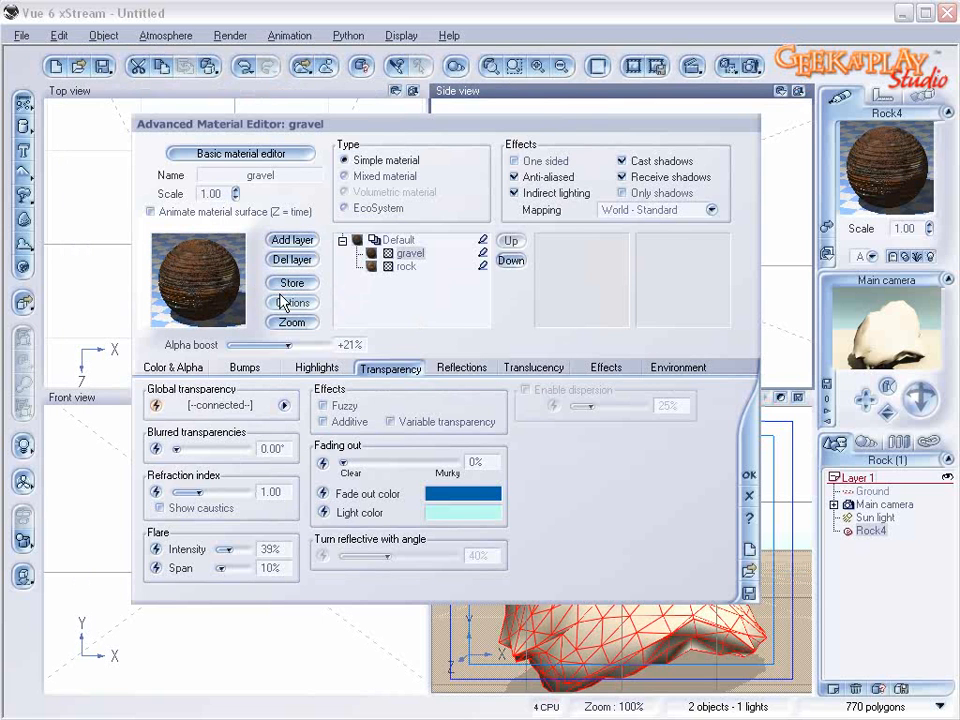
Step: Lower the gravel layer's alpha boost slightly and add a new layer above it using the Default rock material
left_click_drag(297, 344, 285, 344)
left_click(281, 241)
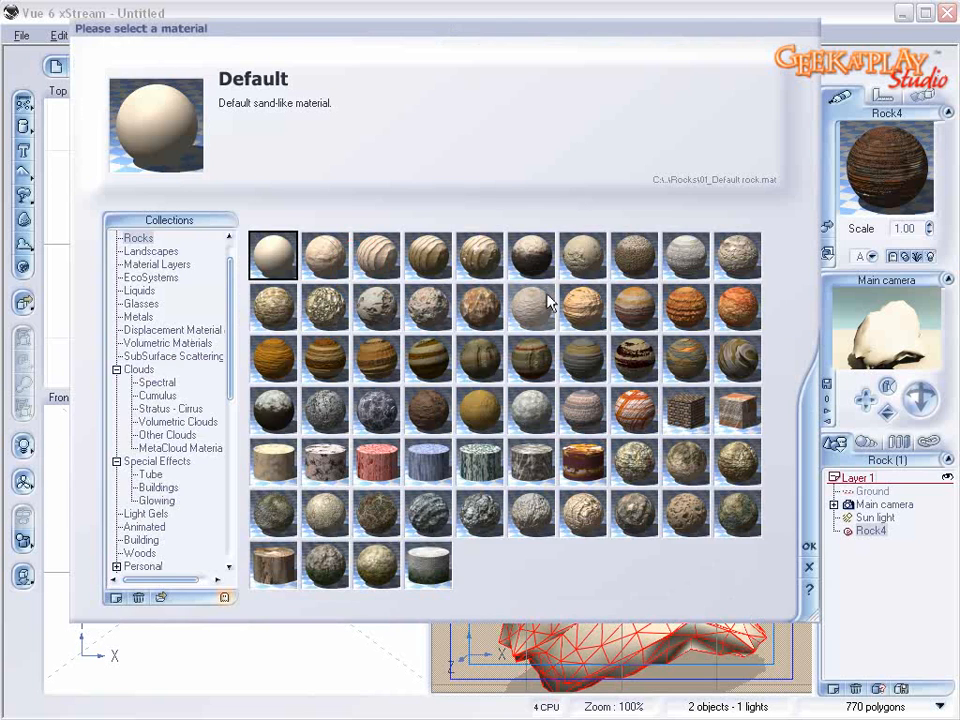
left_click(806, 551)
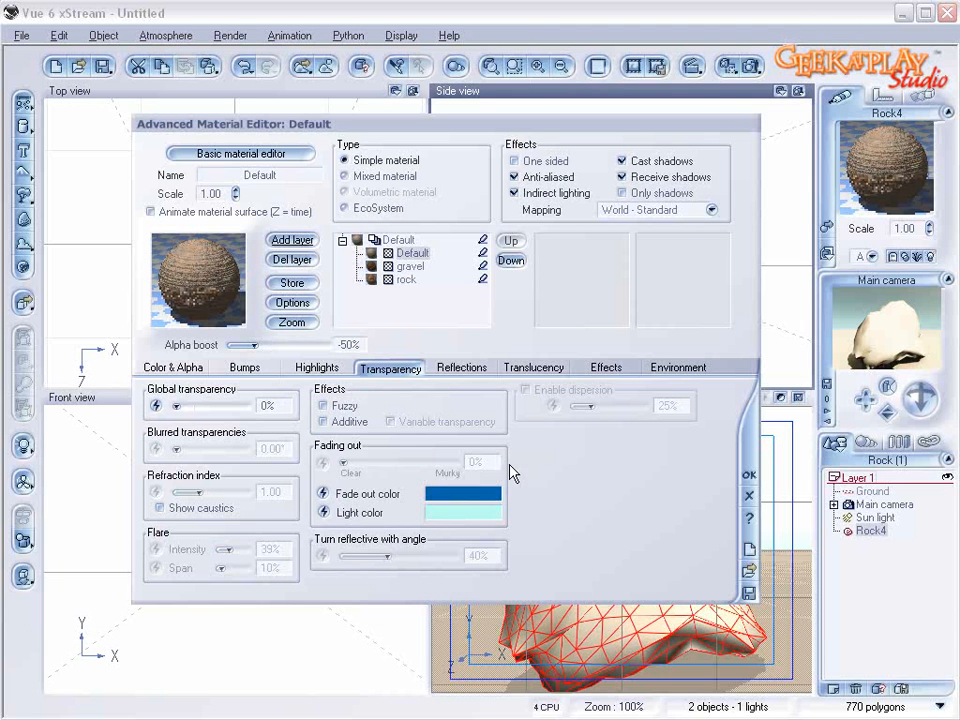
Step: Open the new Default layer's color function, delete its constant node and place the color map node above the Color output
left_click(192, 368)
right_click(402, 470)
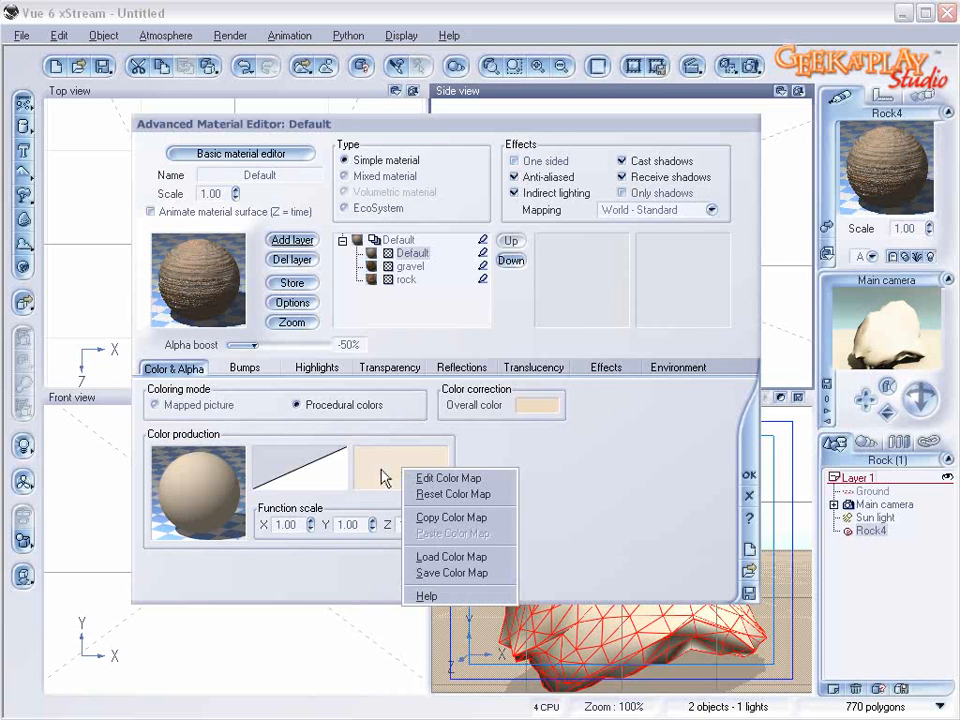
right_click(190, 478)
right_click(190, 478)
left_click(222, 490)
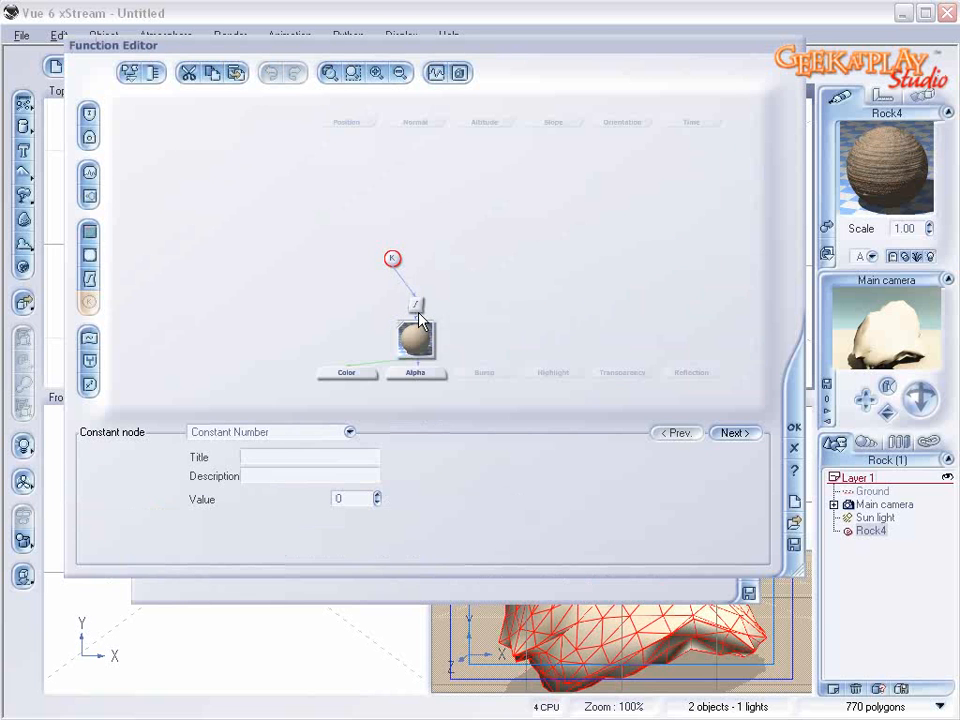
key("Delete")
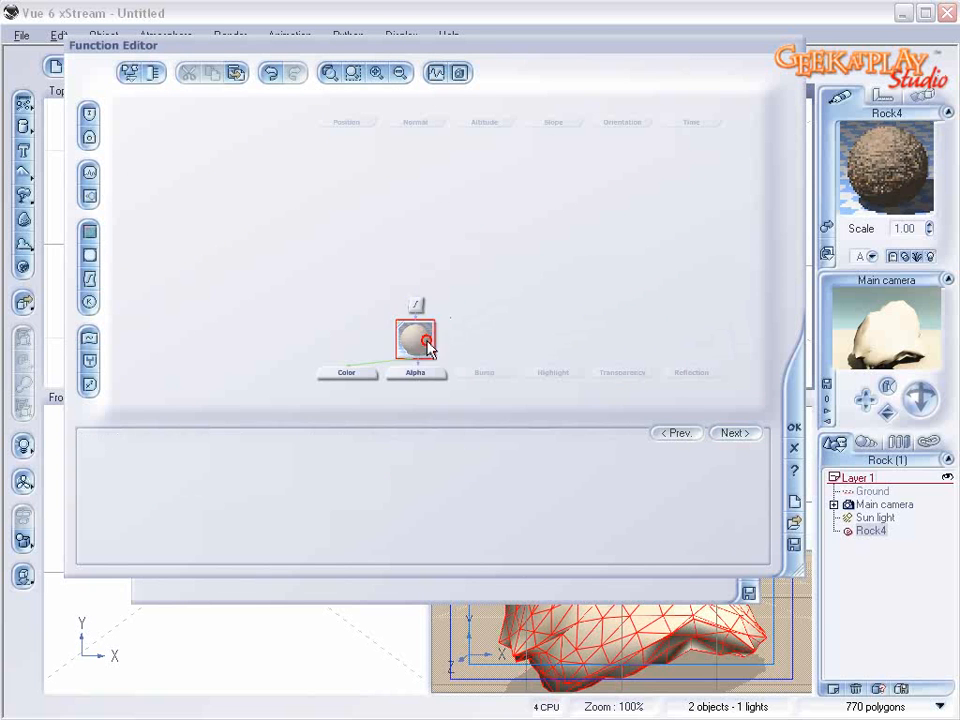
left_click_drag(431, 343, 361, 295)
Step: Load drygrass.clr from the plants folder of colorMaps into the Default layer's color map node
right_click(344, 505)
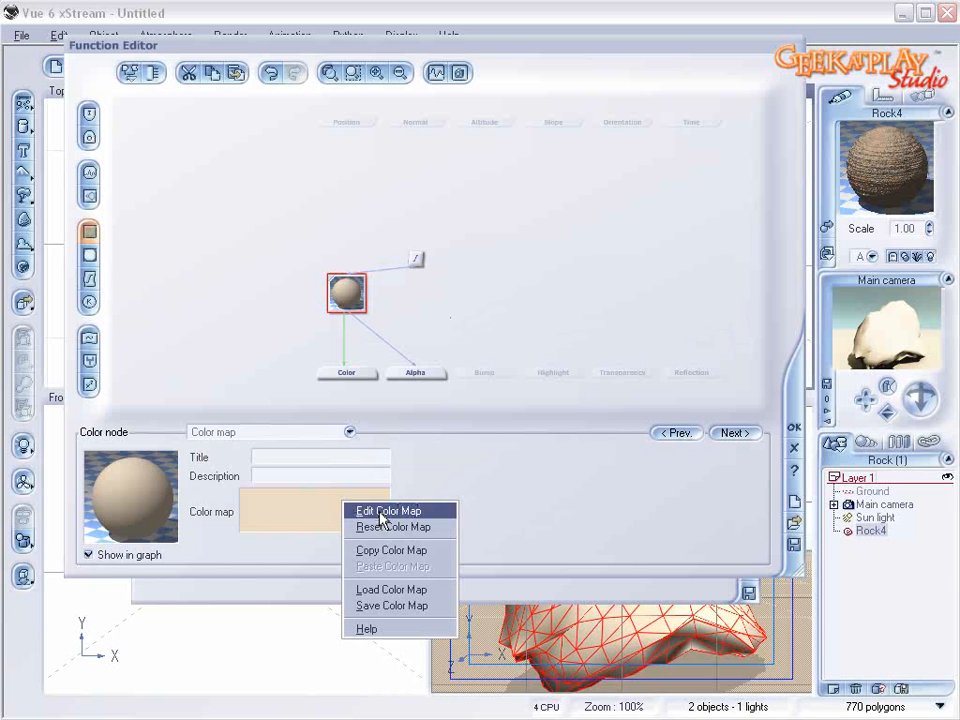
left_click(390, 589)
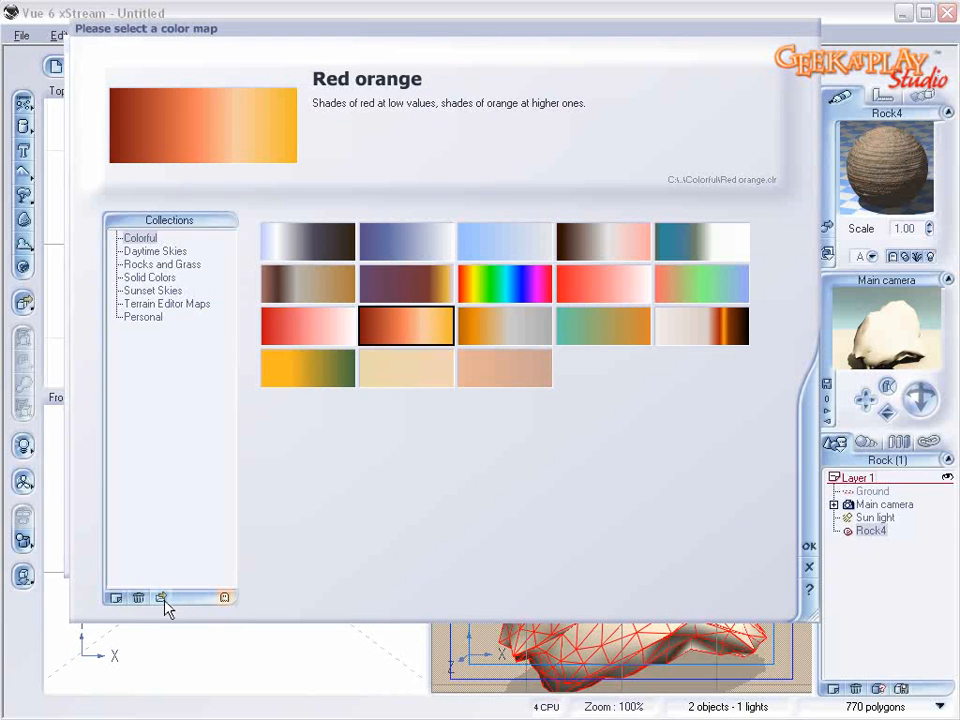
left_click(165, 599)
left_click(566, 91)
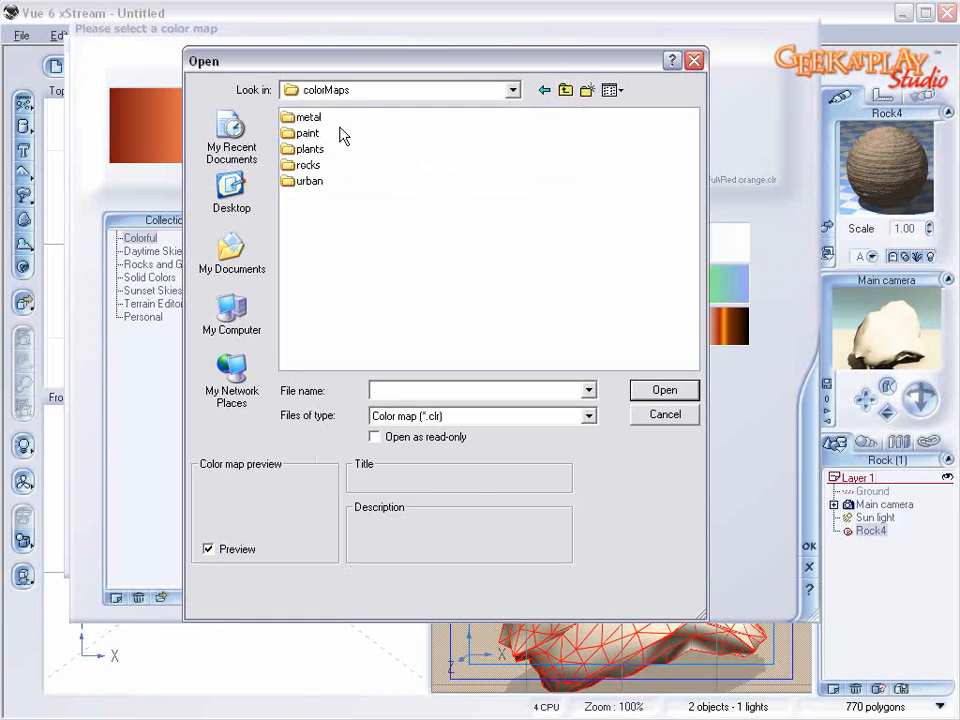
double_click(310, 150)
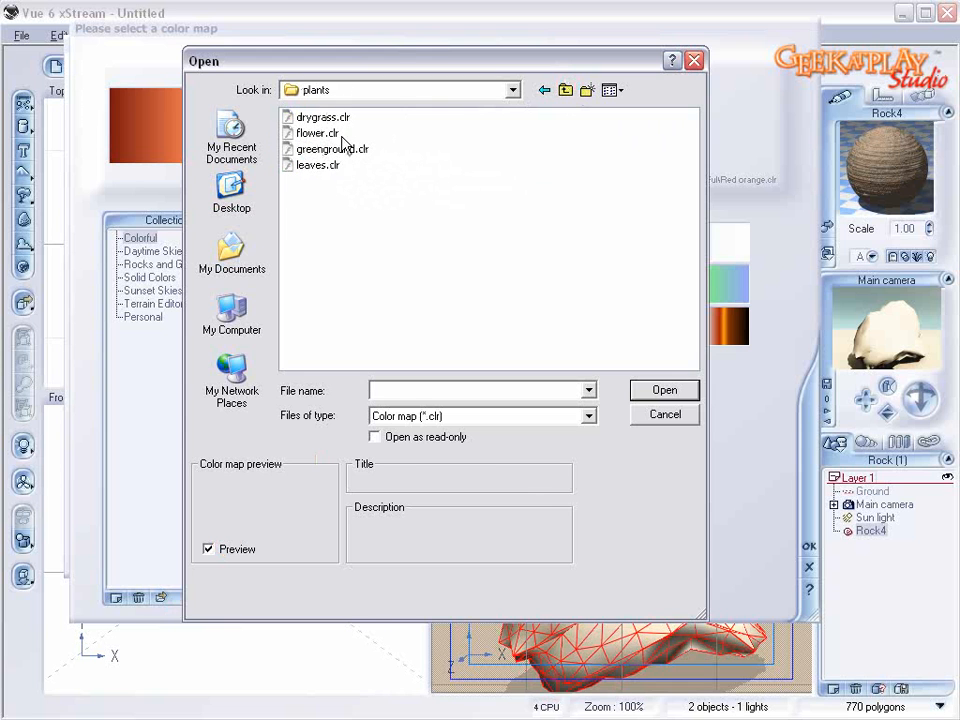
left_click(318, 117)
left_click(662, 390)
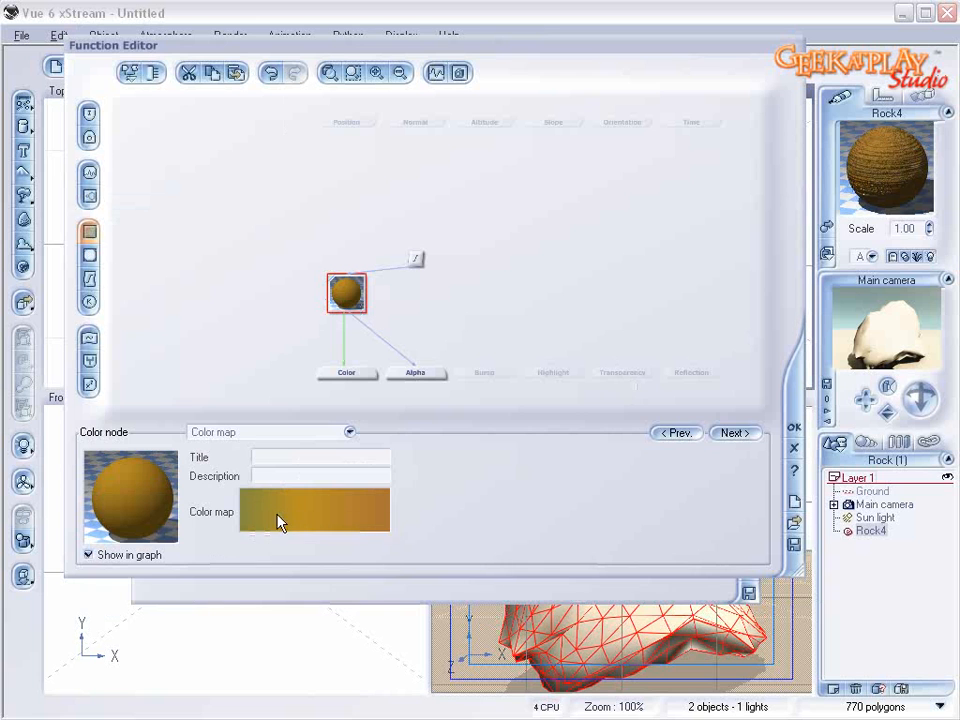
Step: Examine each key color of the dry grass color map, leaving the map unchanged
right_click(318, 515)
left_click(386, 522)
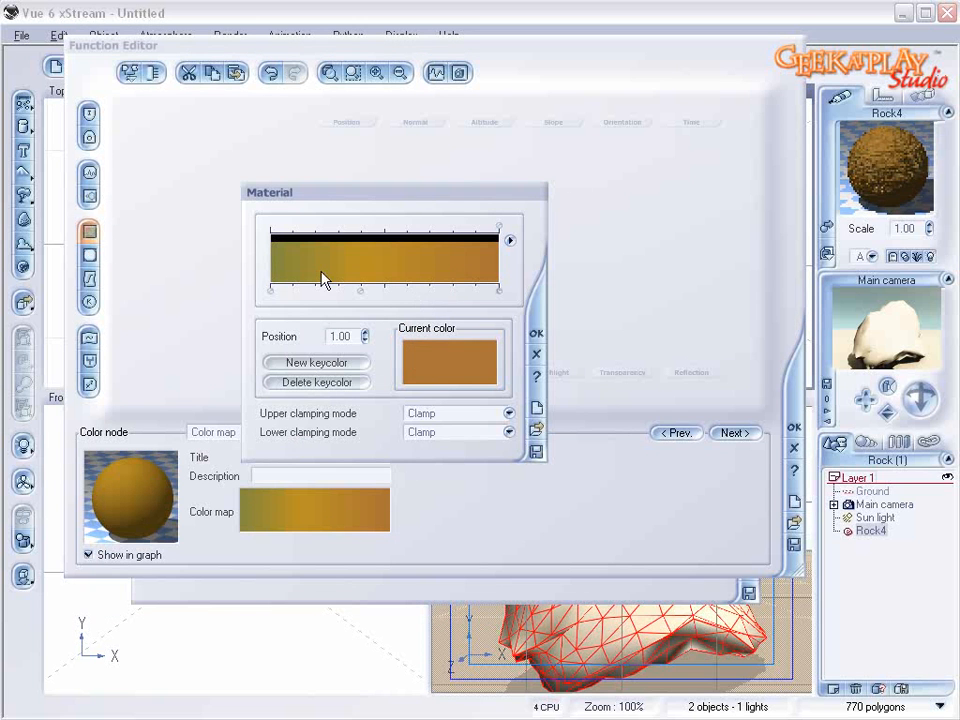
left_click(273, 292)
left_click(363, 292)
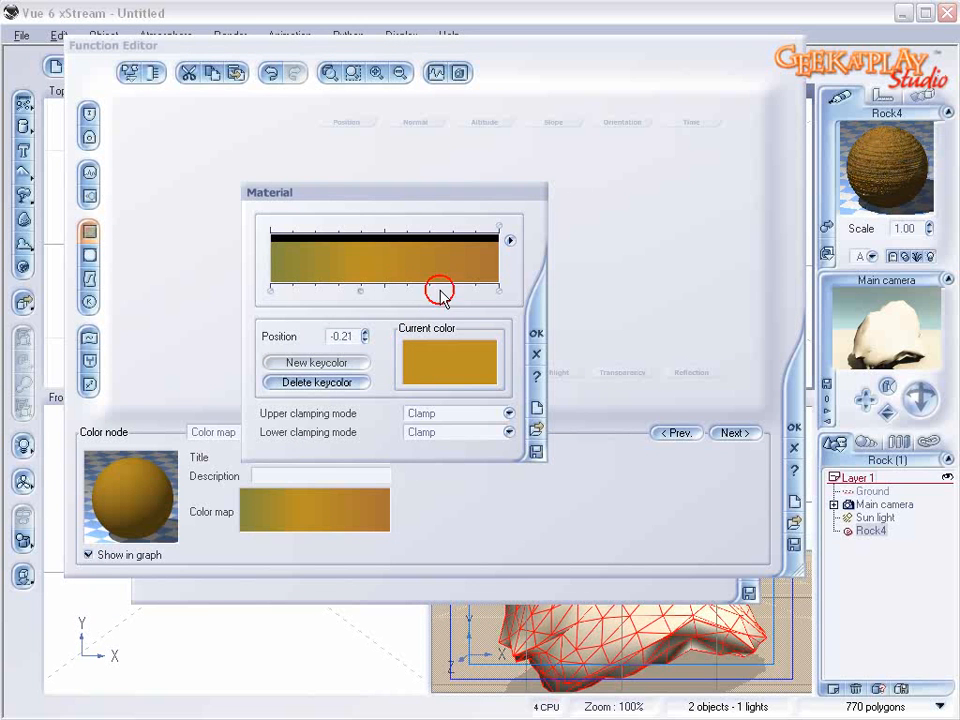
left_click(500, 291)
left_click(537, 354)
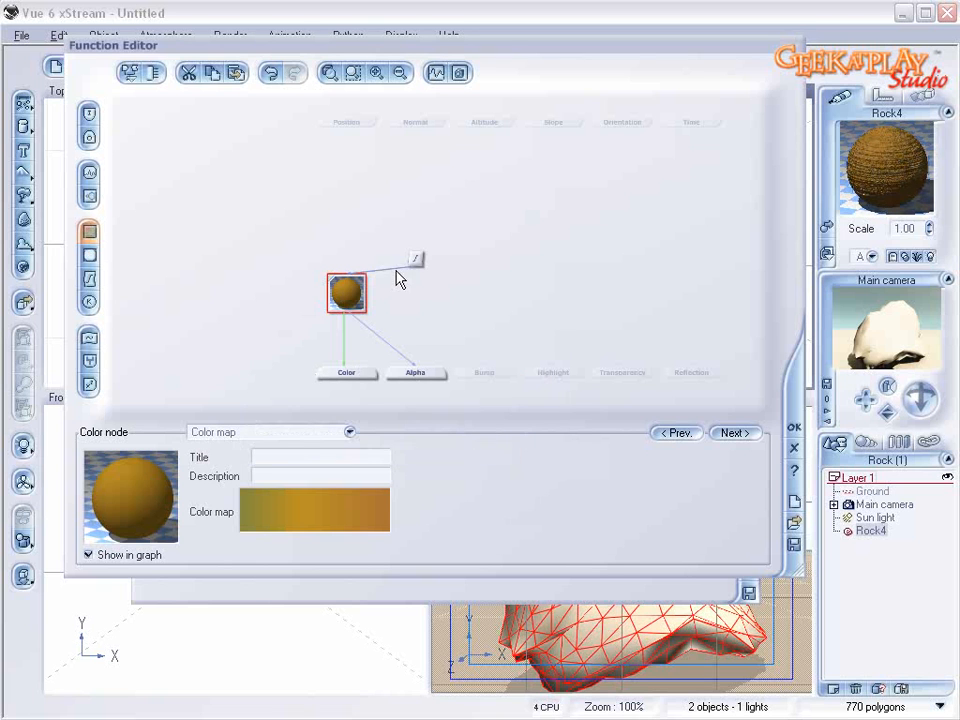
Step: Move the filter node above the color map node and replace it with a Perlin Value noise at scale 0.1
left_click_drag(418, 266, 347, 237)
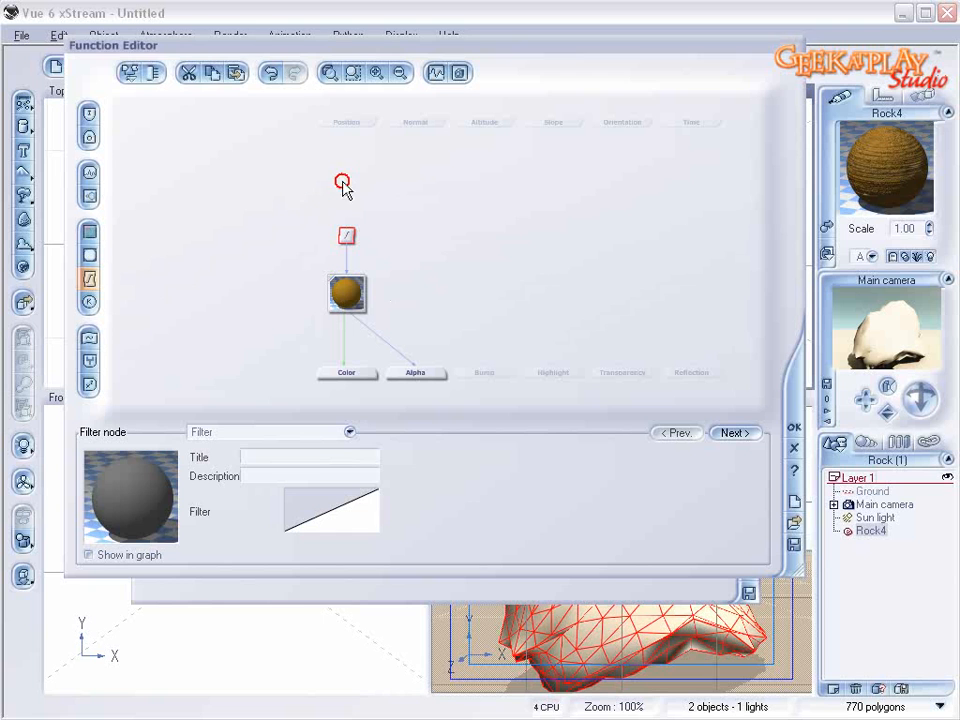
left_click(89, 172)
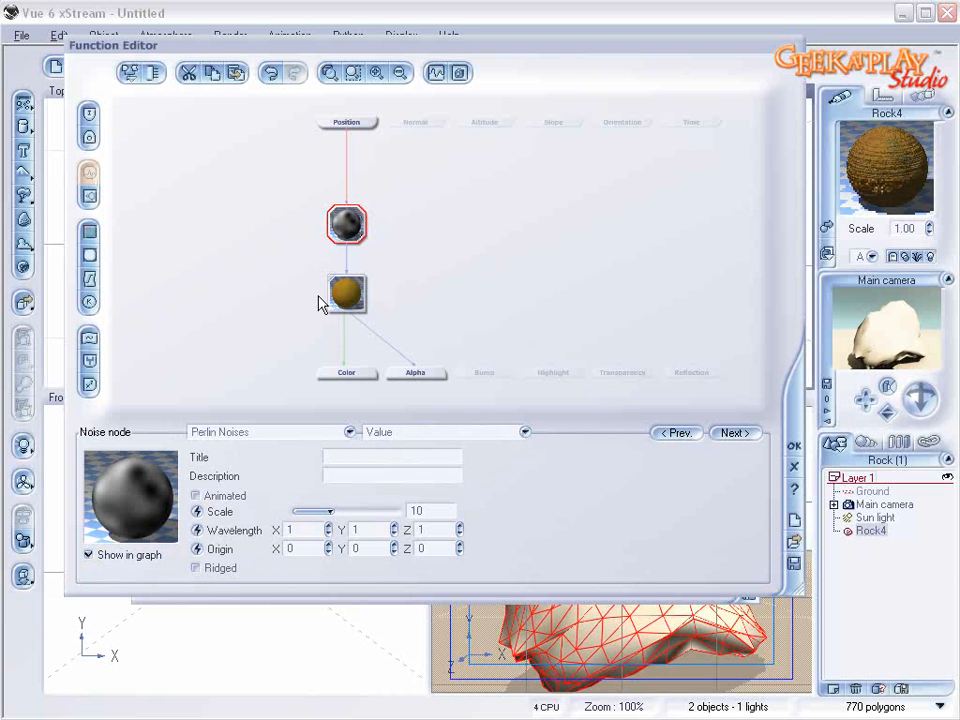
left_click_drag(347, 513, 298, 512)
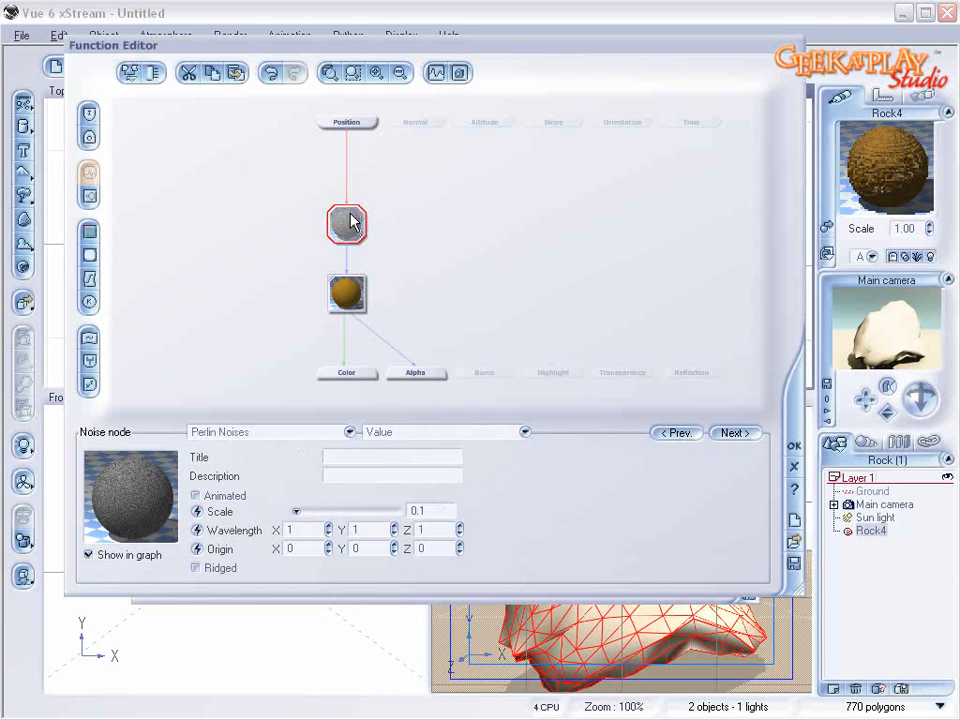
left_click(344, 292)
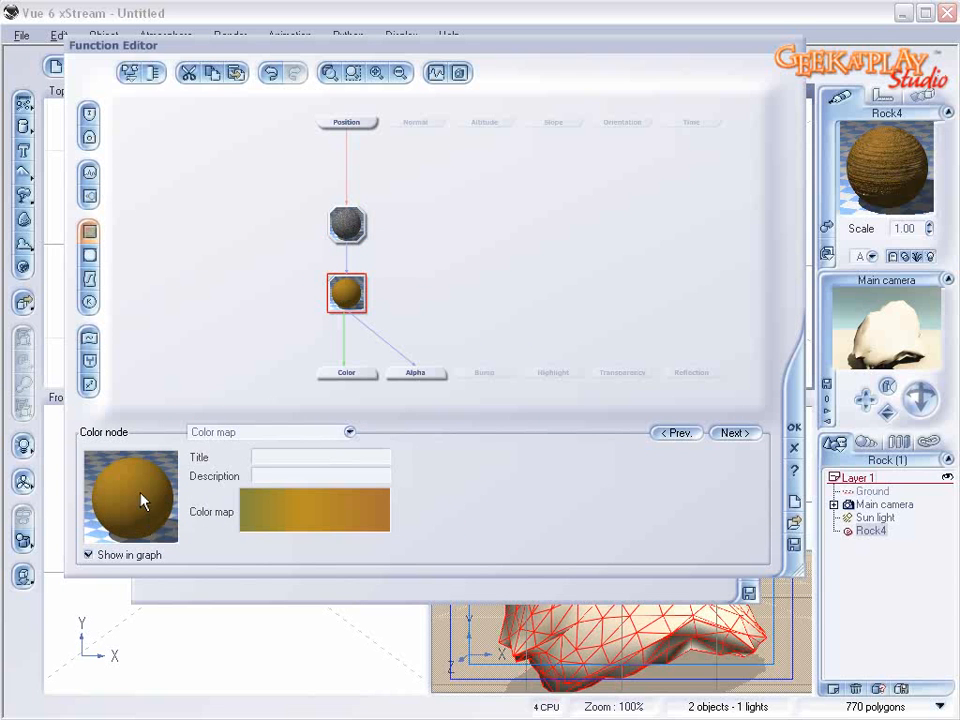
left_click(352, 222)
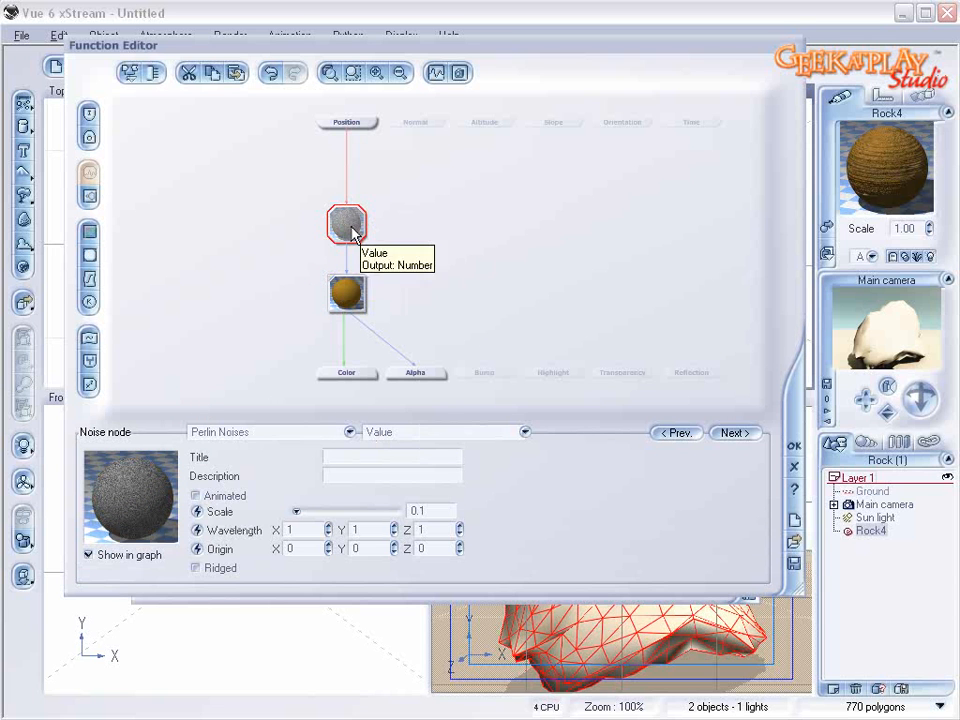
Step: Change the color map's noise to the Granite pattern at scale 0.1 and shift the noise node slightly to the left
left_click(317, 435)
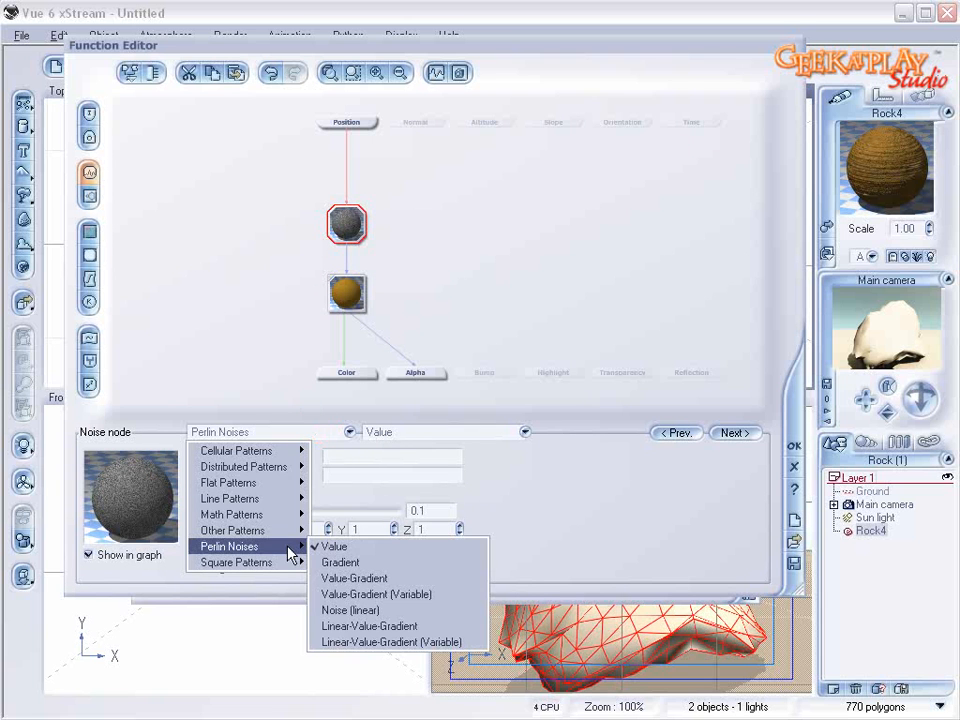
mouse_move(287, 537)
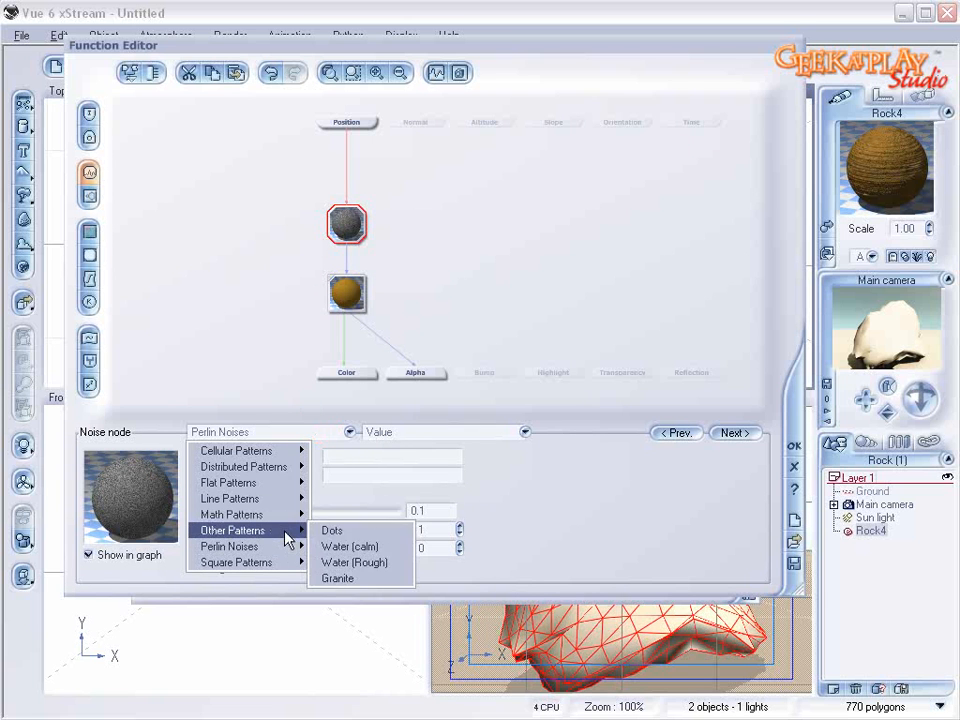
left_click(381, 579)
mouse_move(302, 495)
left_mouse_down()
mouse_move(313, 495)
mouse_move(298, 495)
left_mouse_up()
left_click(347, 295)
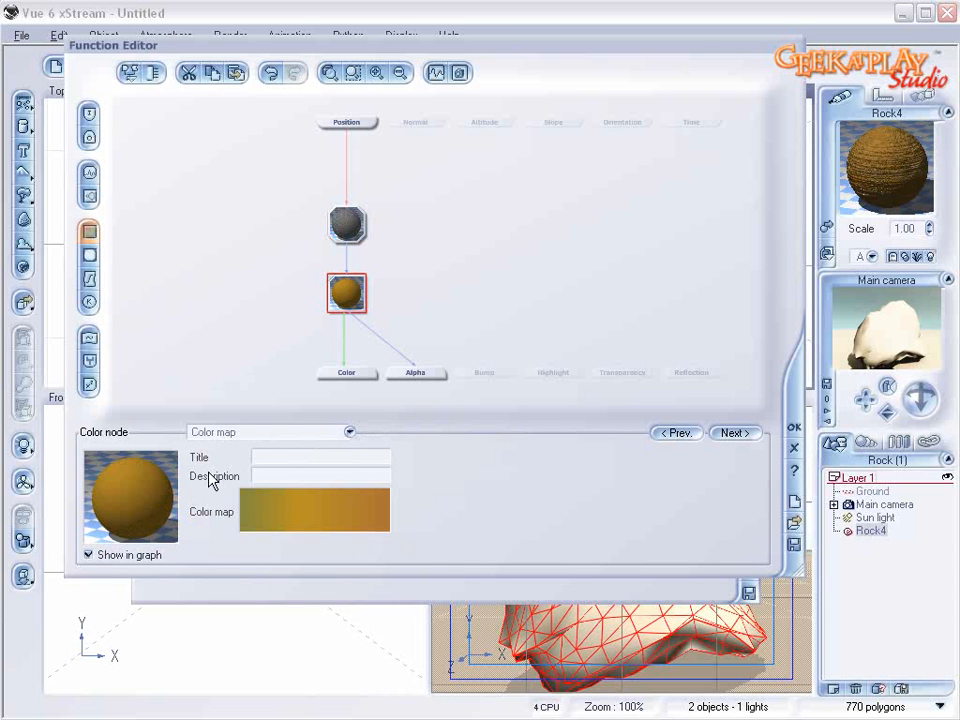
left_click(344, 223)
left_click_drag(344, 219, 321, 220)
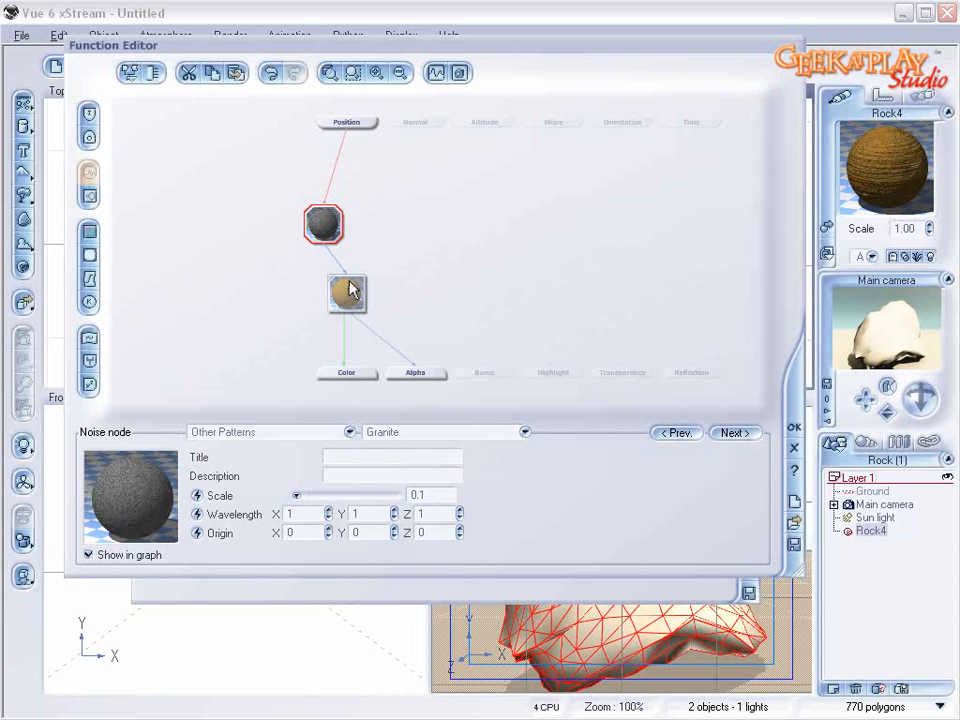
Step: Add a Blender combiner node to the Bump output and place it well above that output
left_click(505, 374)
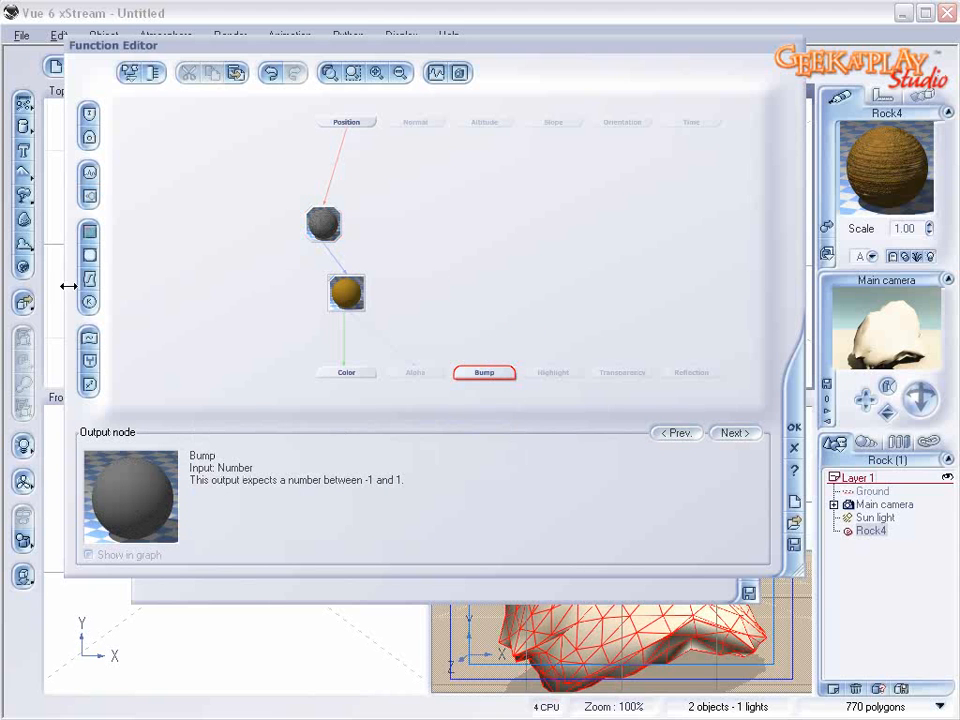
left_click(89, 360)
left_click(527, 340)
left_click_drag(489, 357, 489, 262)
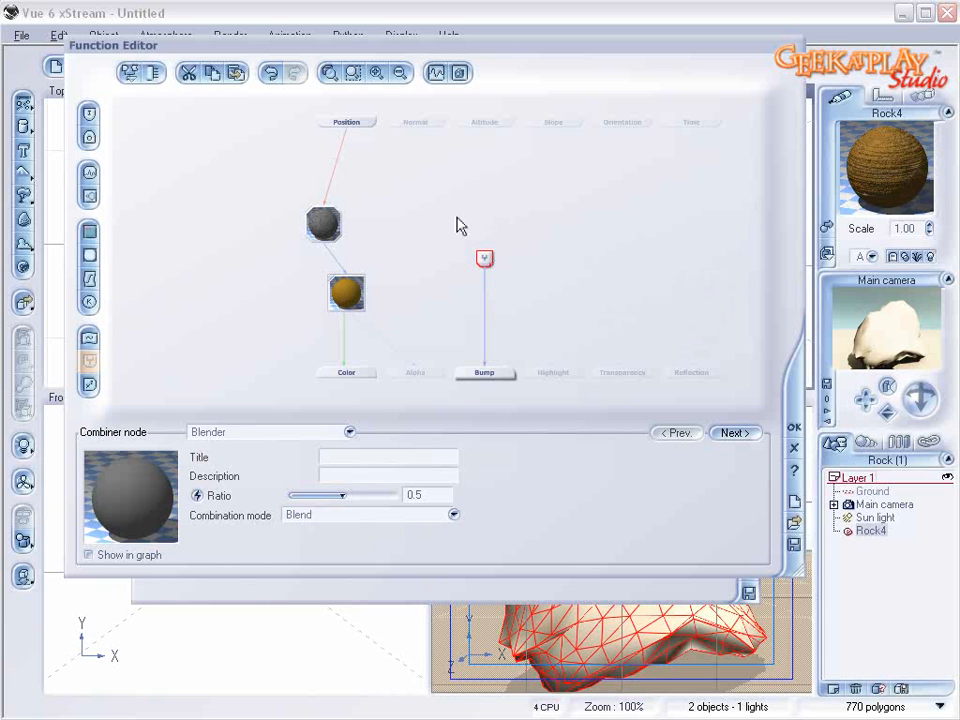
Step: Add a separate Granite noise node at scale 0.1 to the upper left of the blender node
key("Delete")
left_click(90, 178)
left_click(494, 200)
left_click(392, 206)
left_click_drag(476, 208, 407, 208)
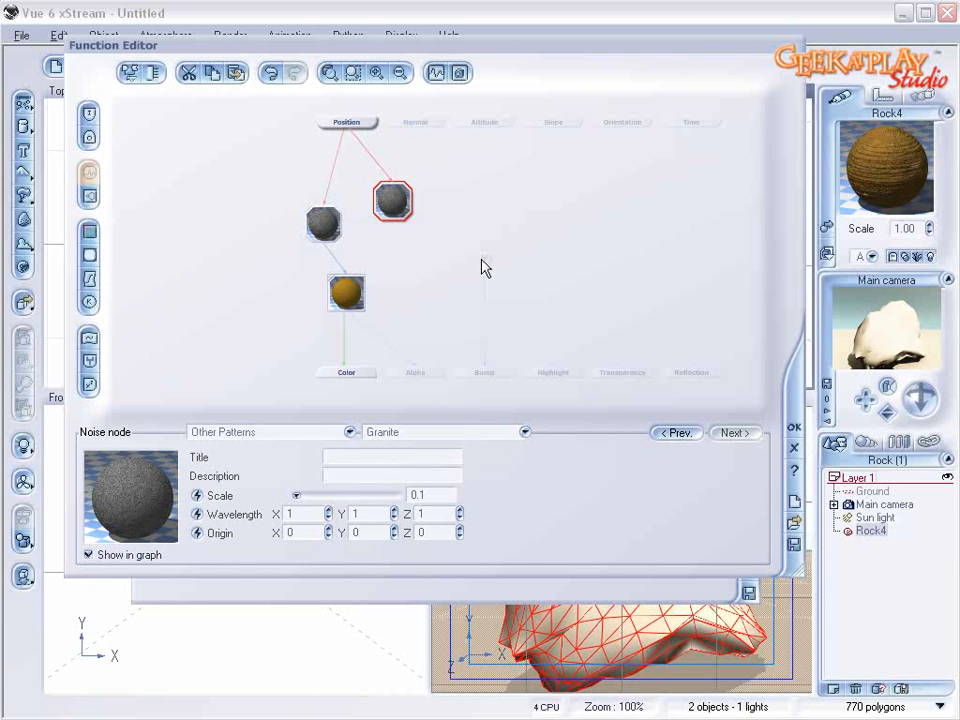
Step: Add a second Granite noise at scale 6.95377 above the blender and feed both bump noises into the blender
left_click(479, 257)
left_click(484, 189)
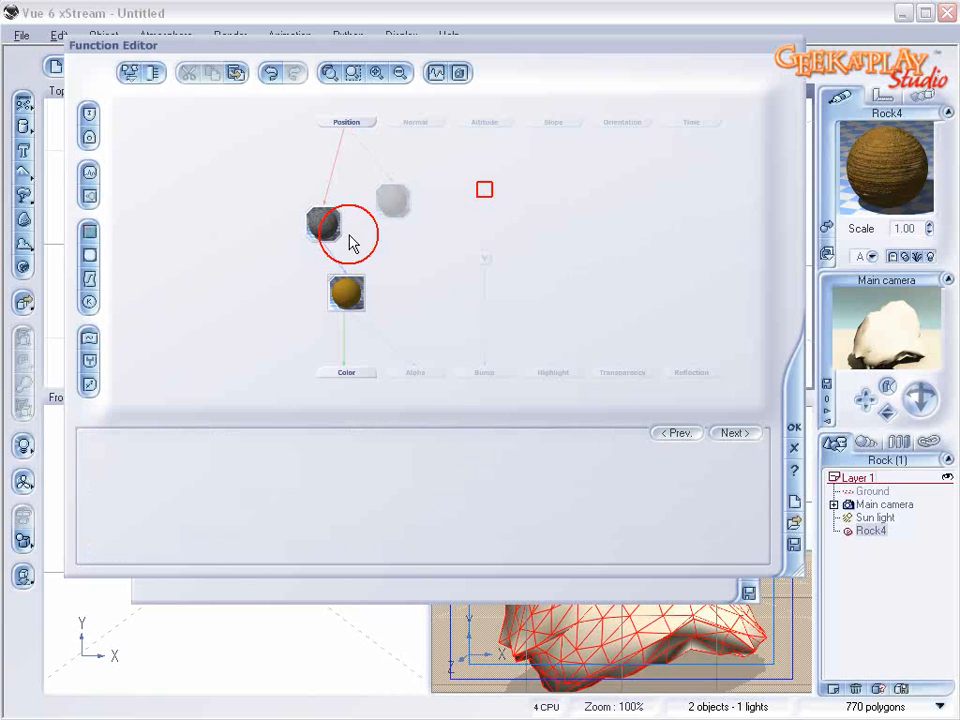
left_click(90, 175)
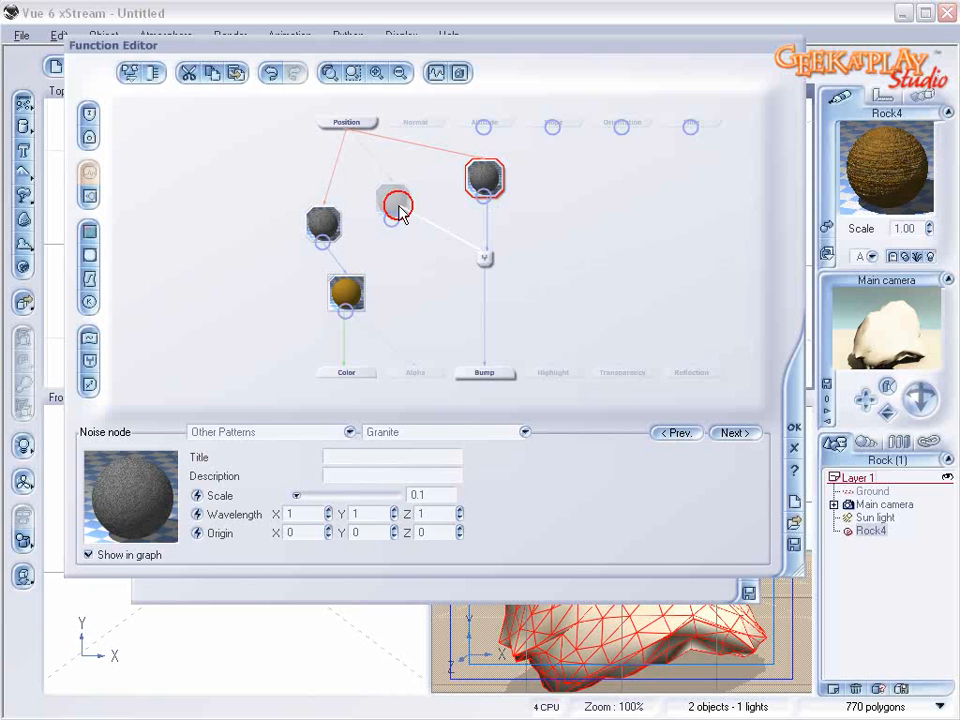
left_click_drag(389, 199, 457, 220)
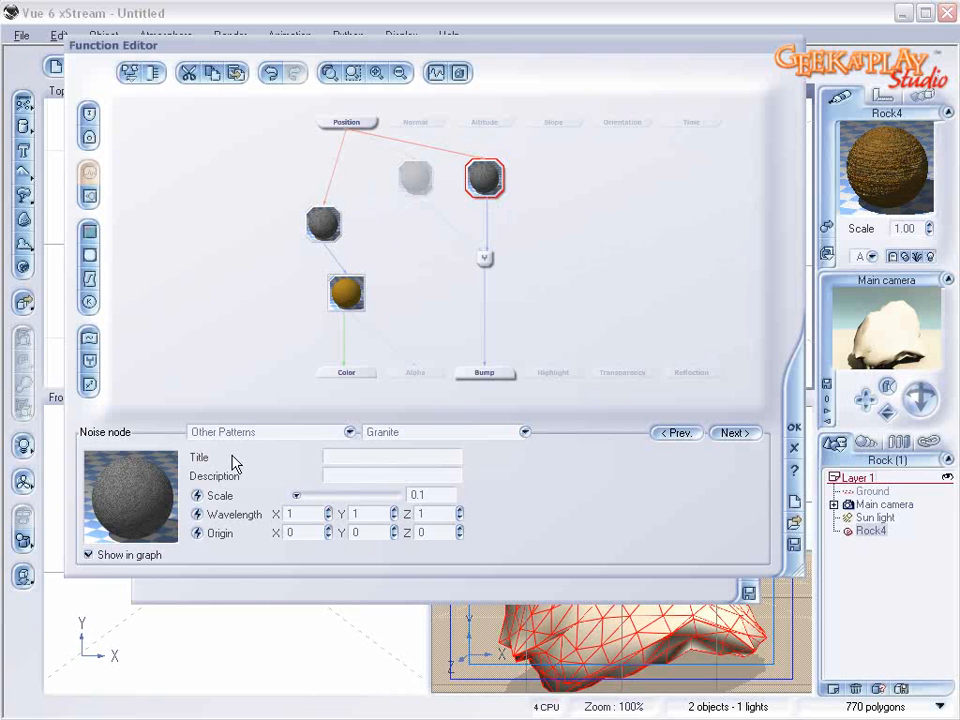
mouse_move(343, 495)
left_mouse_down()
mouse_move(321, 495)
mouse_move(343, 495)
left_mouse_up()
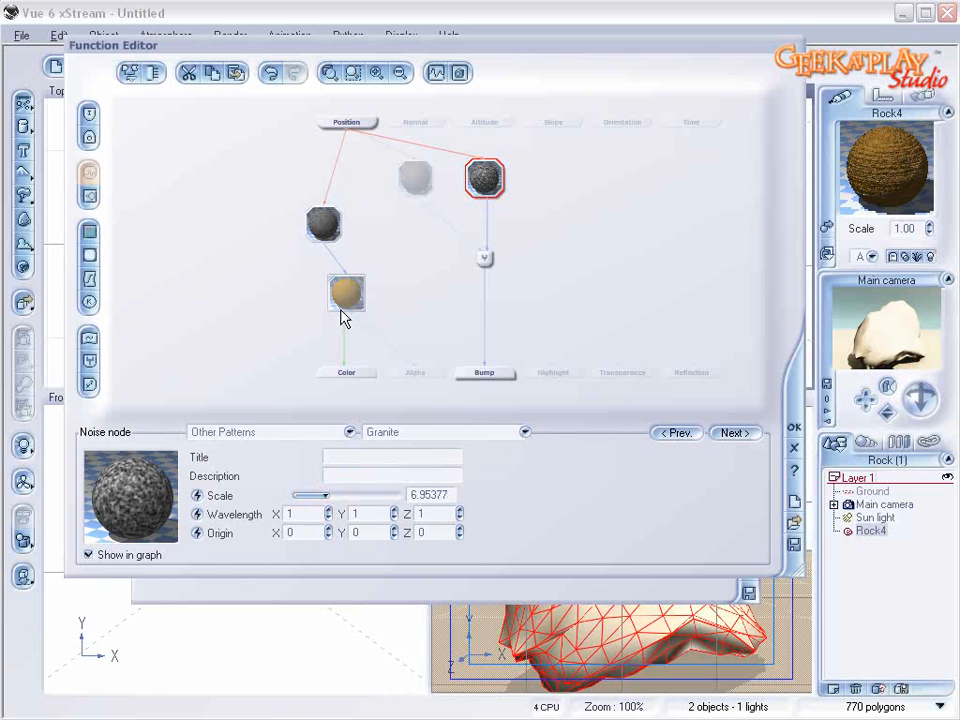
Step: Set the blender's combination mode to Add, connect it to the Highlight output as well and accept the function graph
left_click(478, 374)
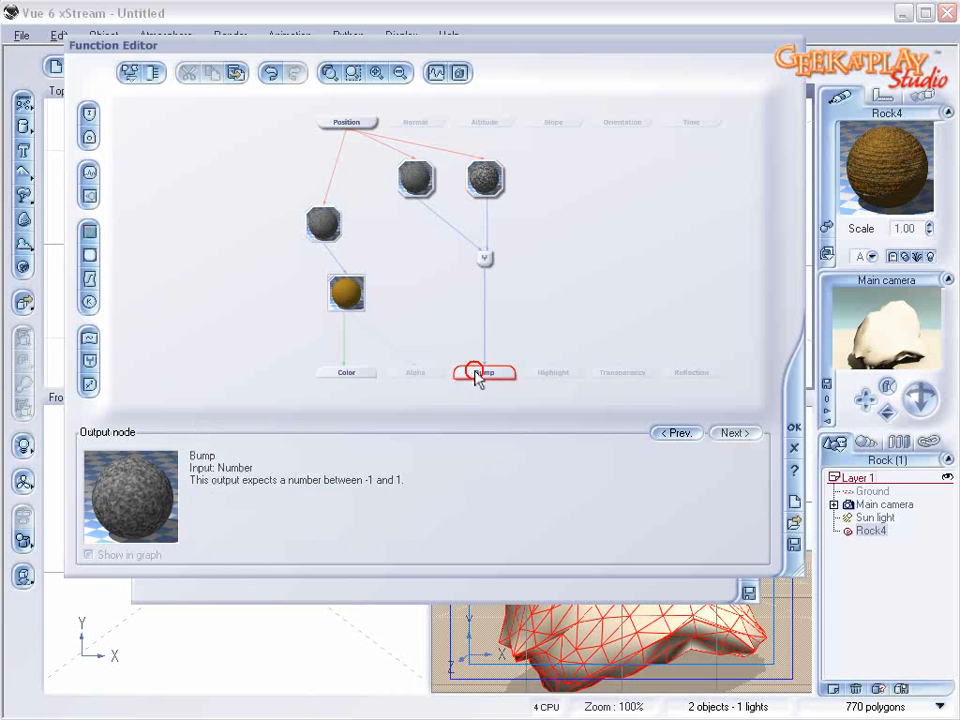
left_click(485, 257)
left_click(386, 516)
left_click(379, 544)
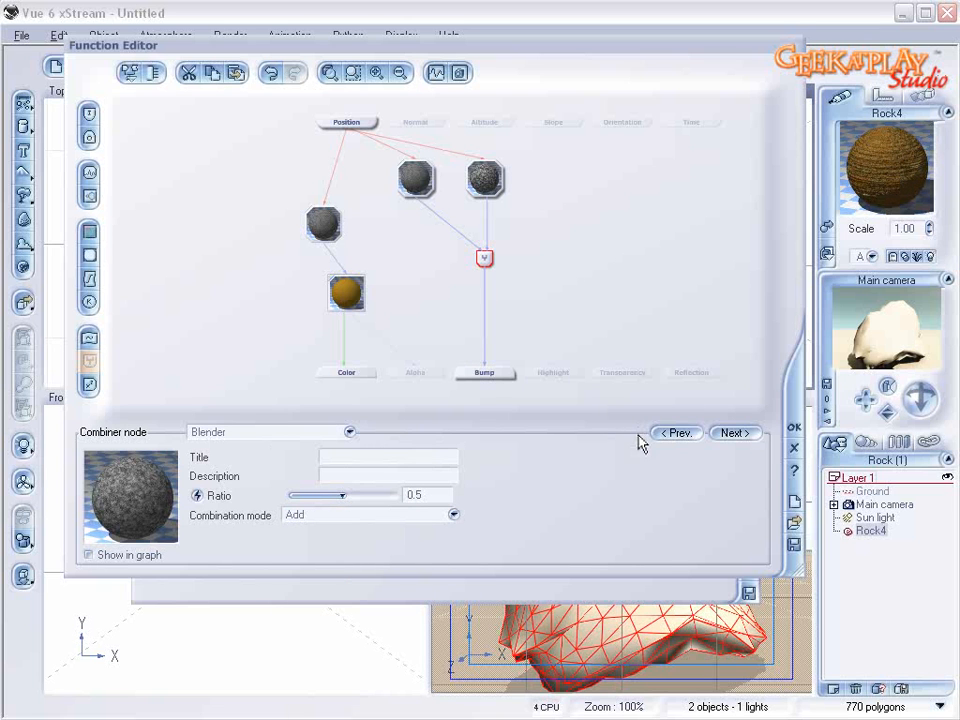
left_click(553, 373)
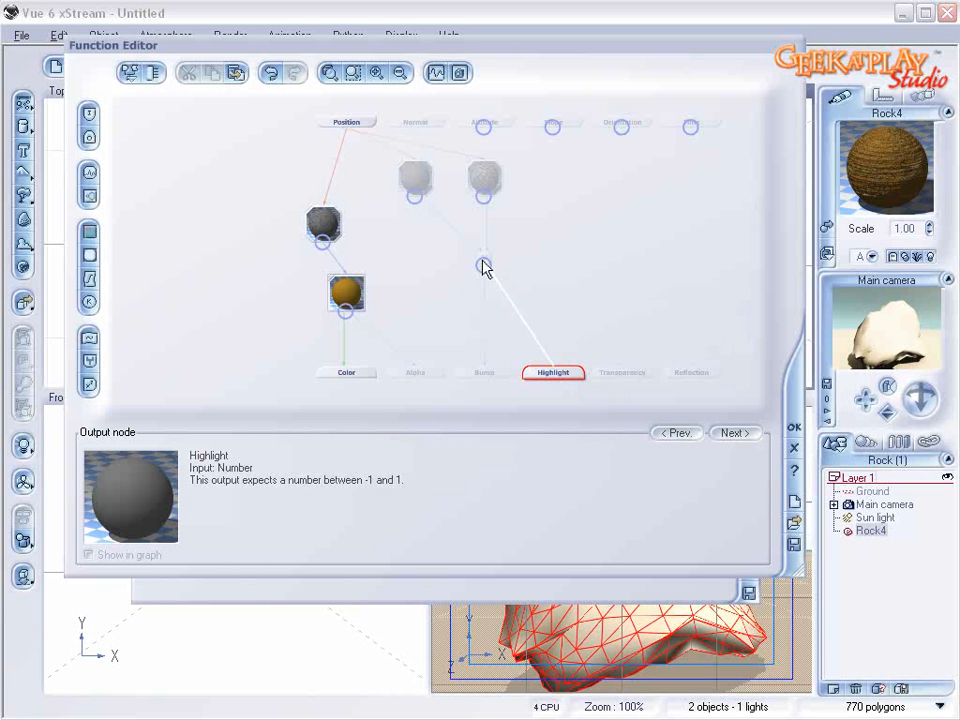
left_click(793, 427)
Step: Change the Default layer's highlight color to a light tan and set its alpha boost to -26%
left_click(317, 368)
right_click(221, 410)
left_click(248, 419)
left_click_drag(549, 254, 557, 244)
left_click_drag(727, 180, 735, 216)
left_click(757, 405)
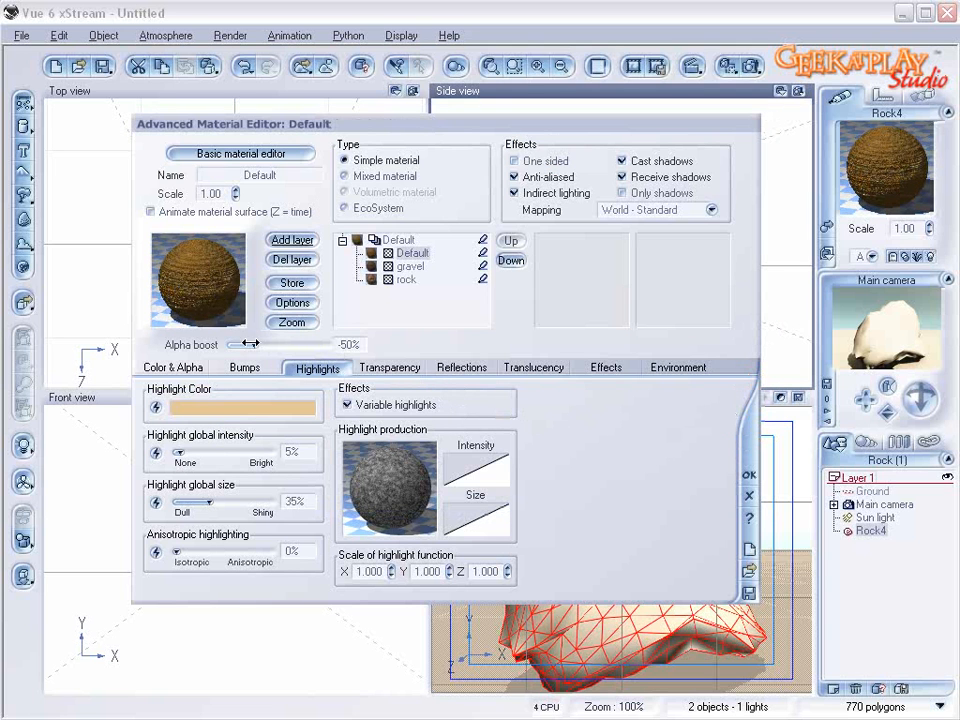
left_click_drag(267, 344, 262, 344)
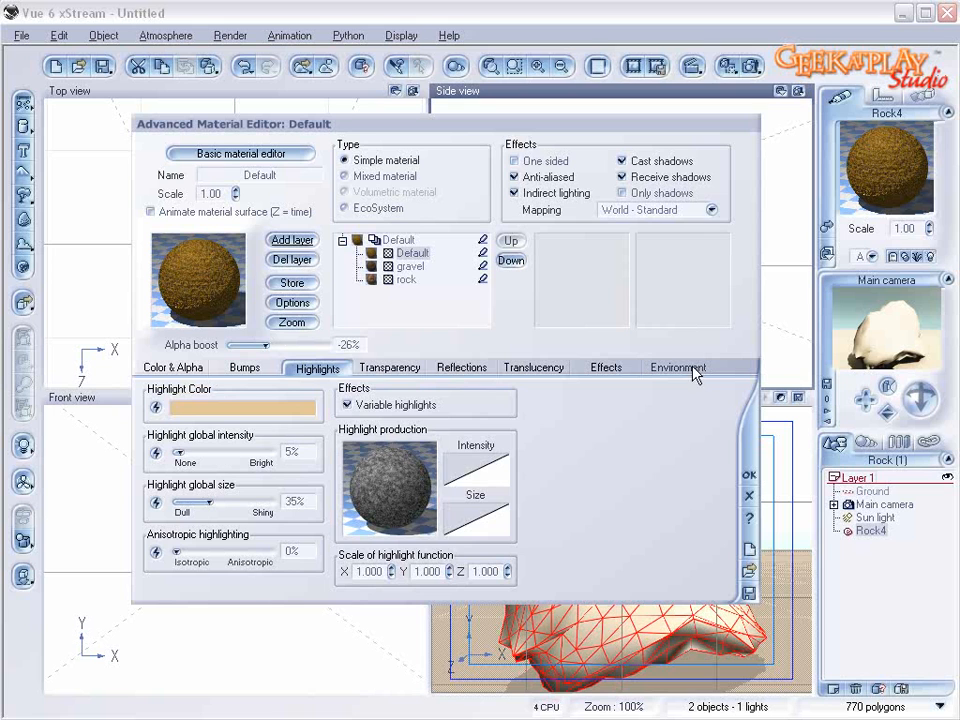
Step: Drive the layer's global transparency with a Simple Fractal: roughness about 0.90, gain about 3.10, largest feature about 4.06
left_click(395, 367)
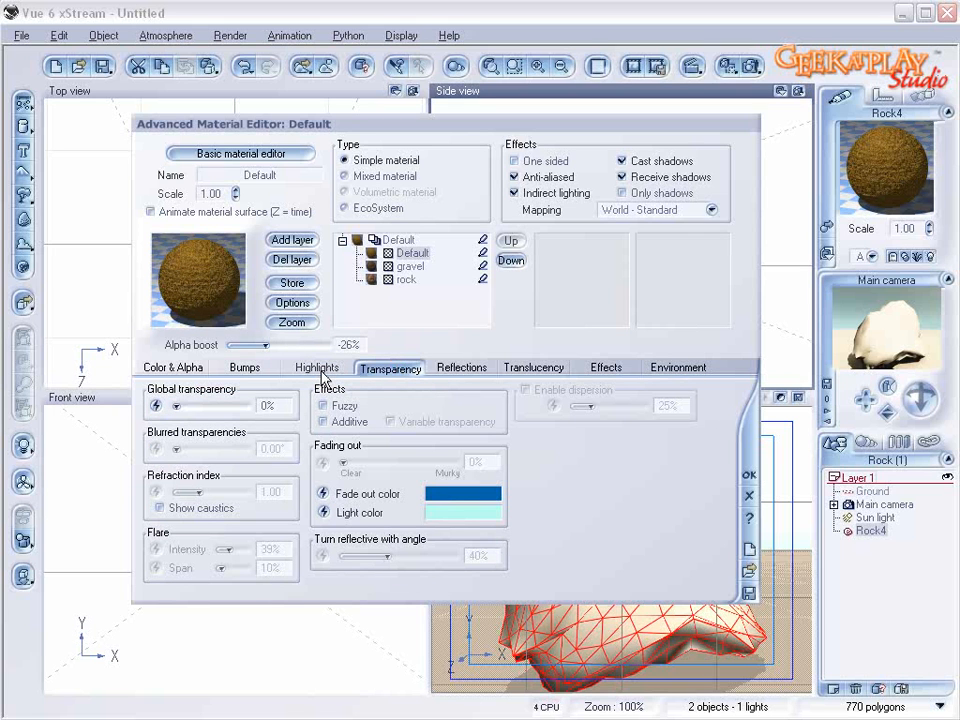
left_click(155, 406)
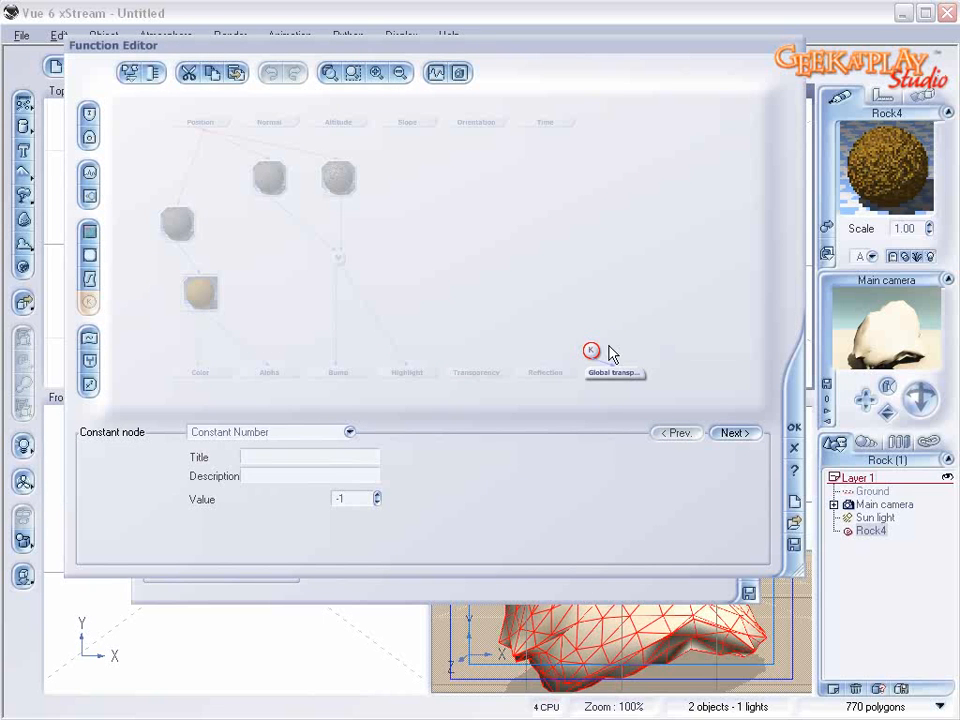
left_click(91, 204)
left_click_drag(359, 619, 388, 638)
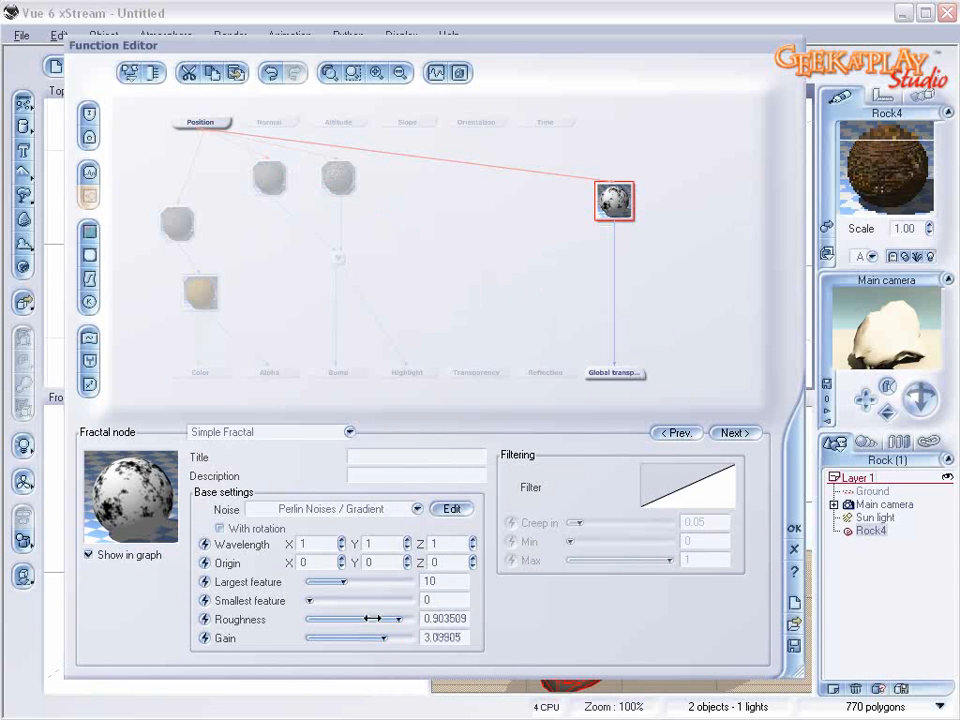
left_click_drag(343, 581, 337, 581)
left_click(794, 526)
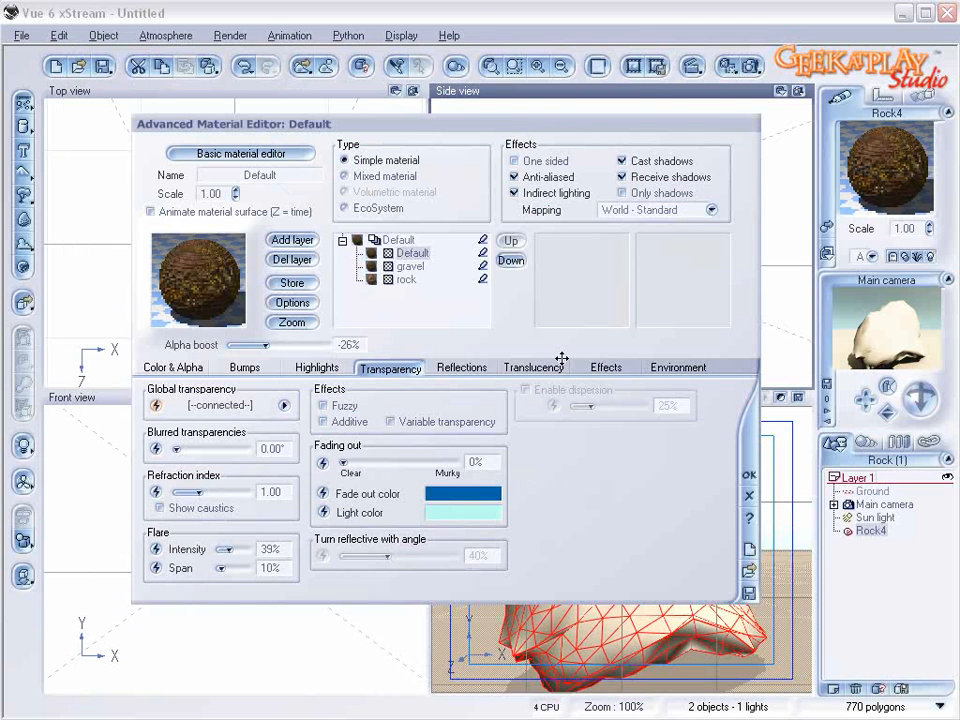
Step: Set the layer's alpha boost to +12% and limit its altitude range to a maximum of -0.30 with 12% top fuzziness
left_click_drag(265, 343, 284, 344)
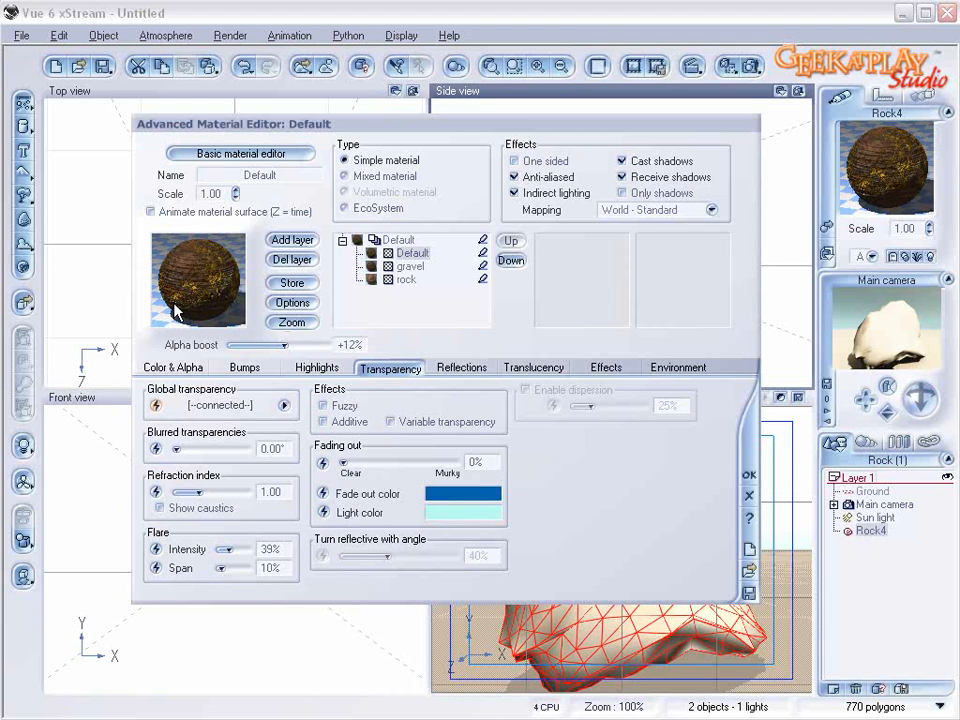
left_click(697, 370)
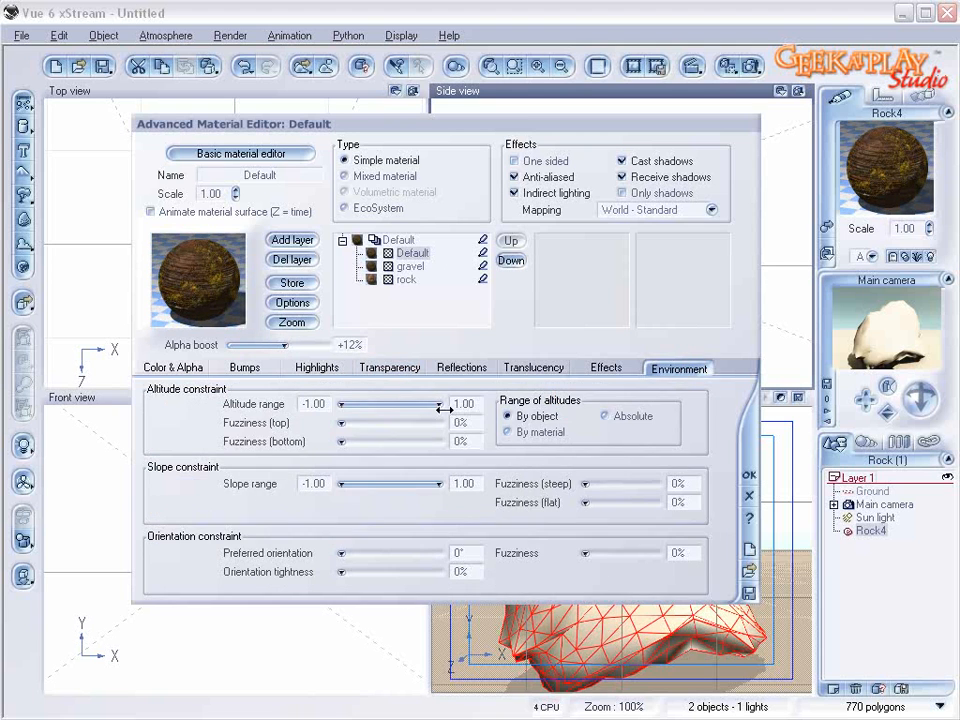
left_click_drag(427, 404, 355, 424)
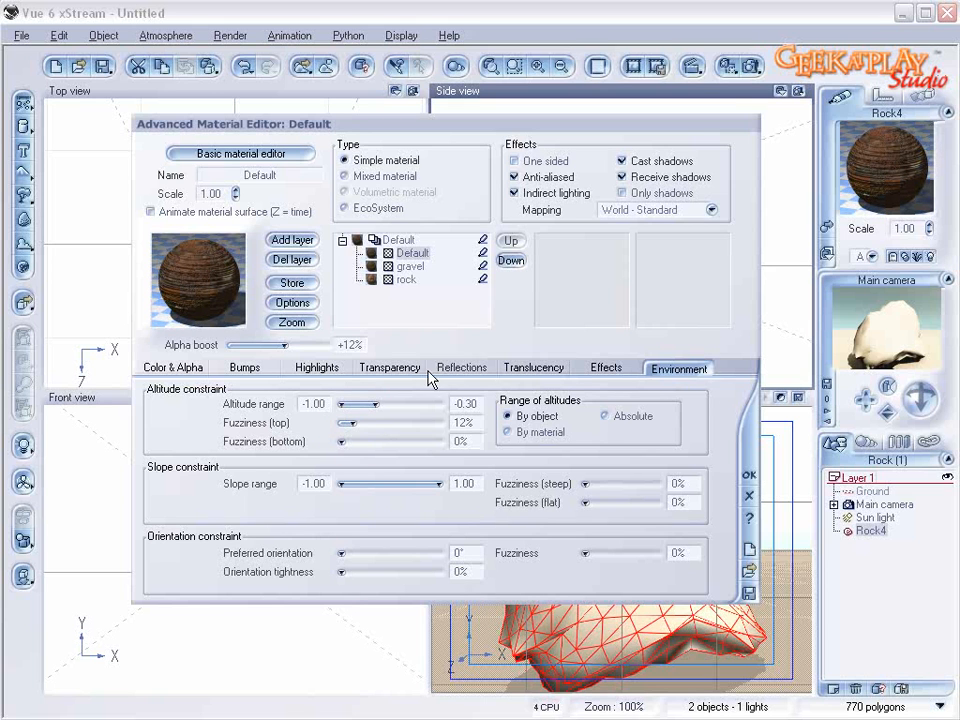
Step: Set the largest feature of the global transparency fractal to about 6.23 and accept the function graph
left_click(388, 367)
left_click(310, 401)
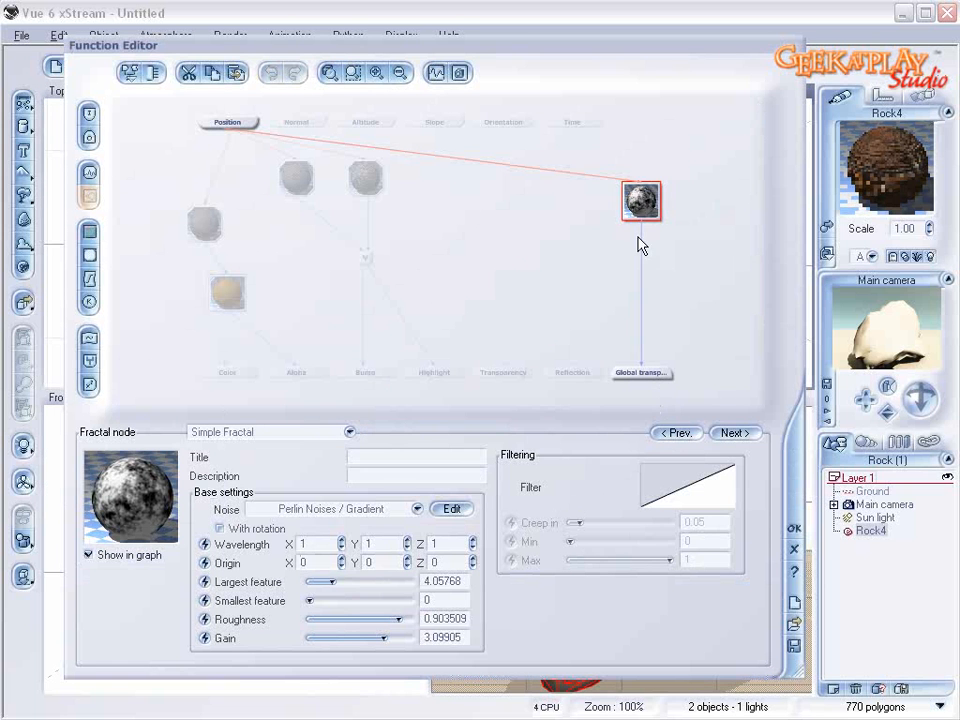
left_click_drag(338, 578, 342, 578)
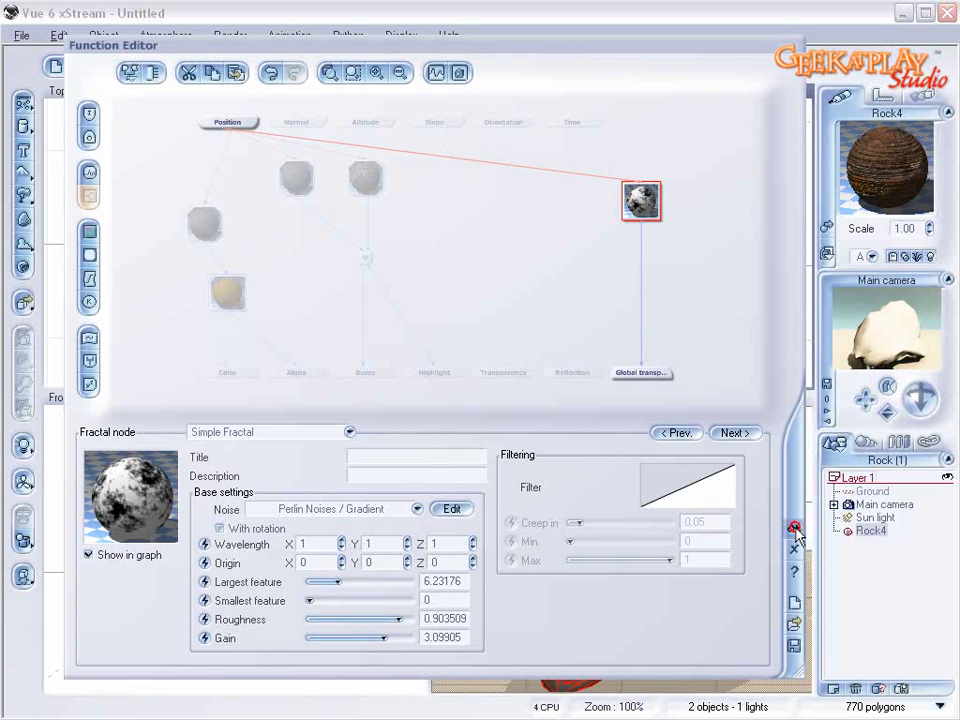
left_click(794, 531)
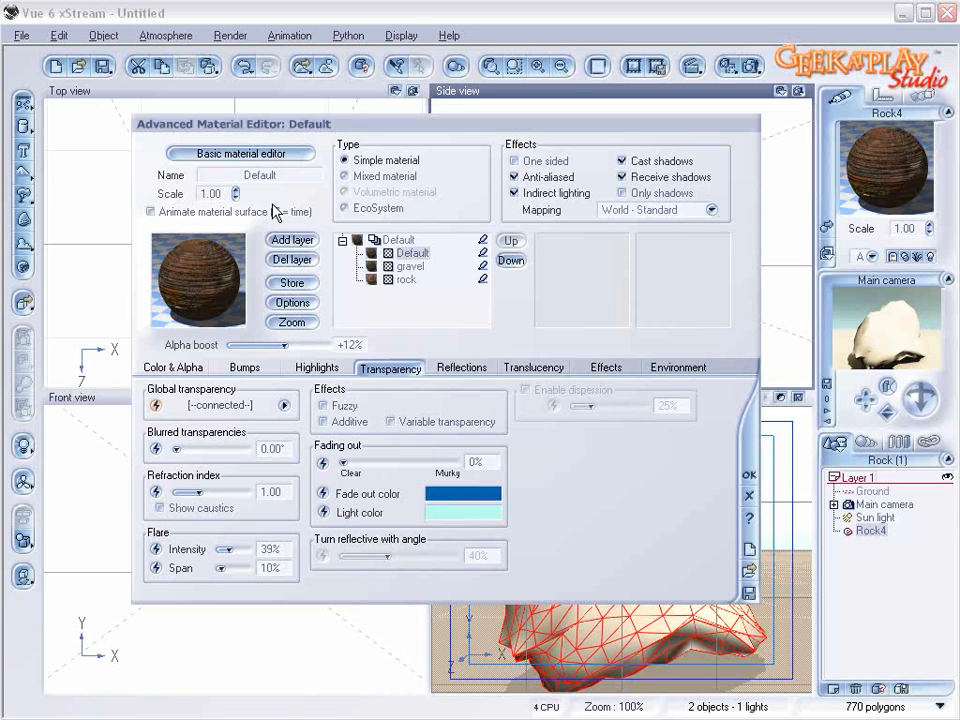
Step: Rename the Default layer as "dry grass"
double_click(303, 175)
type("dry grass")
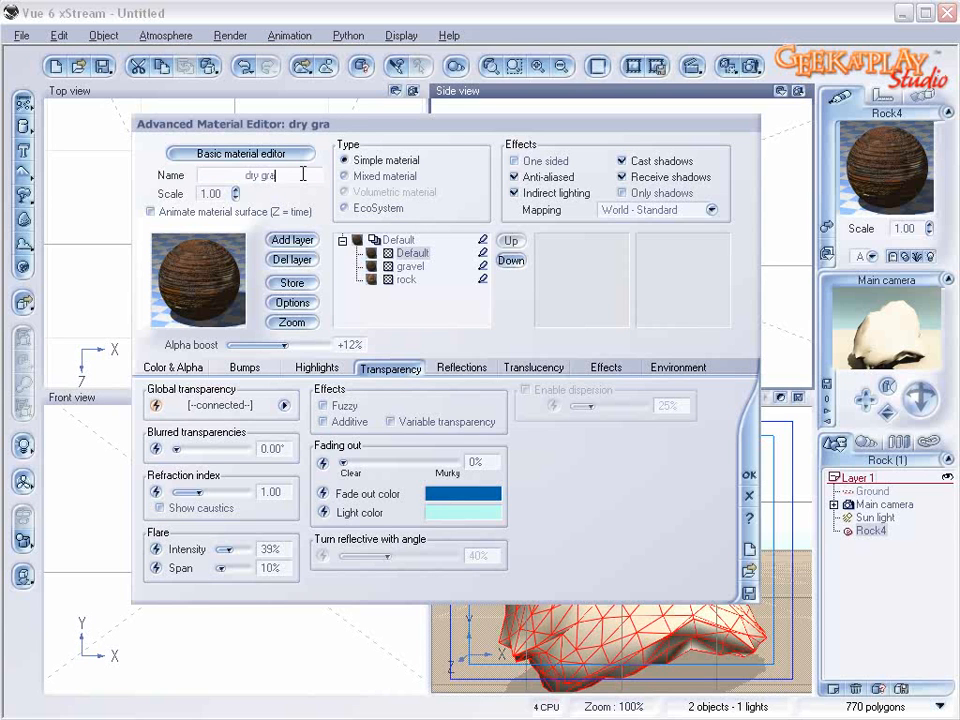
Step: Add a new Default material layer and insert a muted tan key color near the low end of its color map
left_click(285, 240)
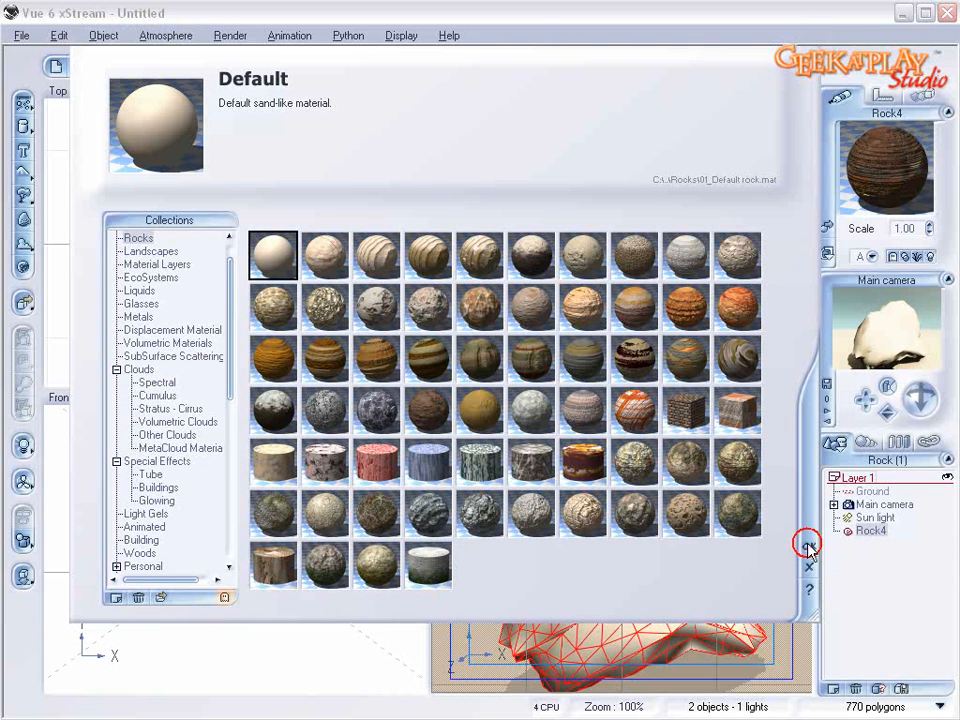
left_click(808, 547)
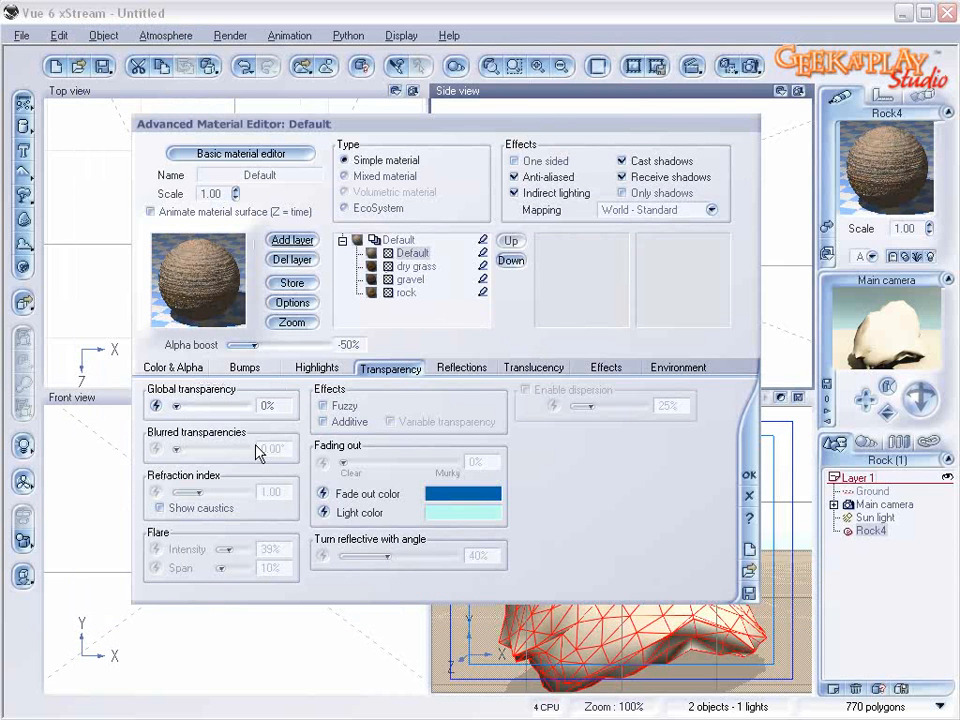
left_click(168, 367)
right_click(430, 490)
left_click(450, 487)
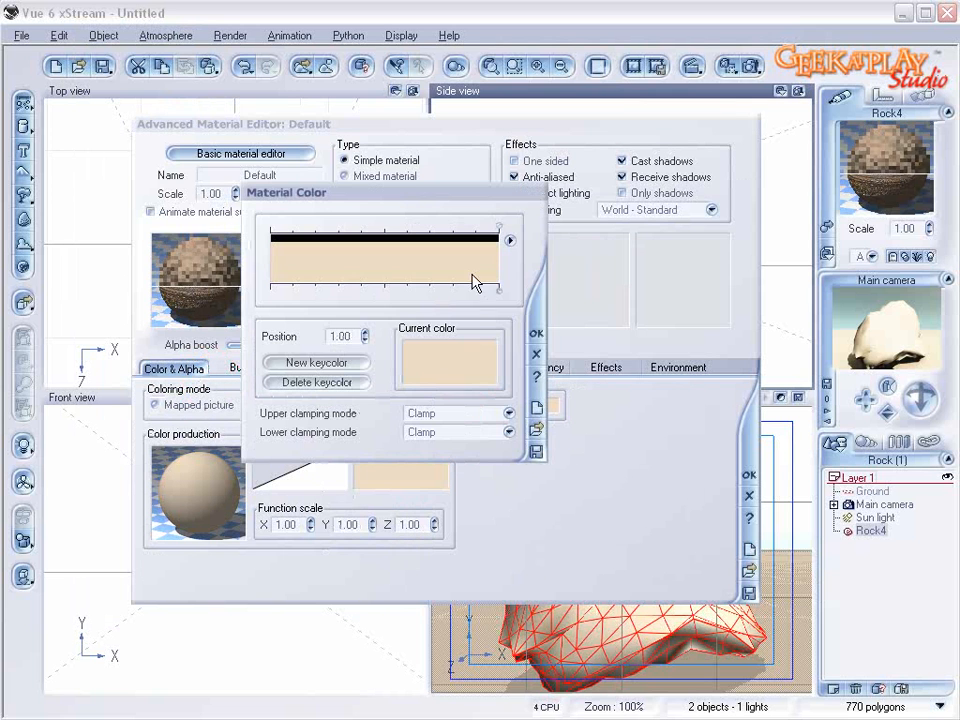
double_click(276, 265)
left_click_drag(559, 253, 547, 251)
mouse_move(713, 203)
left_mouse_down()
mouse_move(722, 200)
mouse_move(727, 220)
left_mouse_up()
left_click_drag(542, 249, 559, 294)
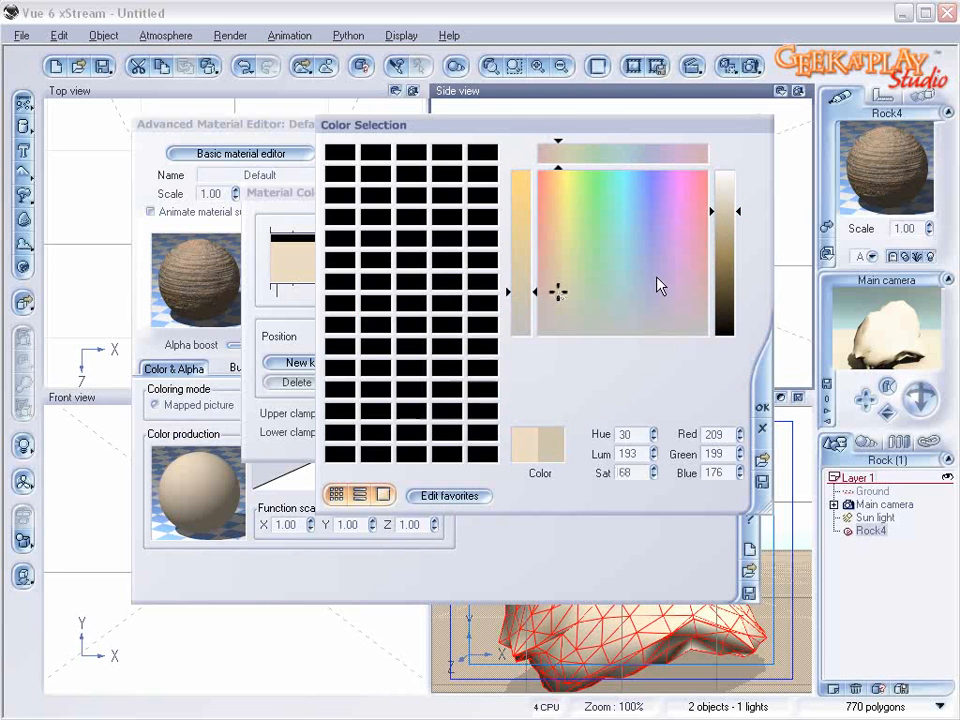
left_click_drag(730, 214, 730, 224)
left_click(763, 409)
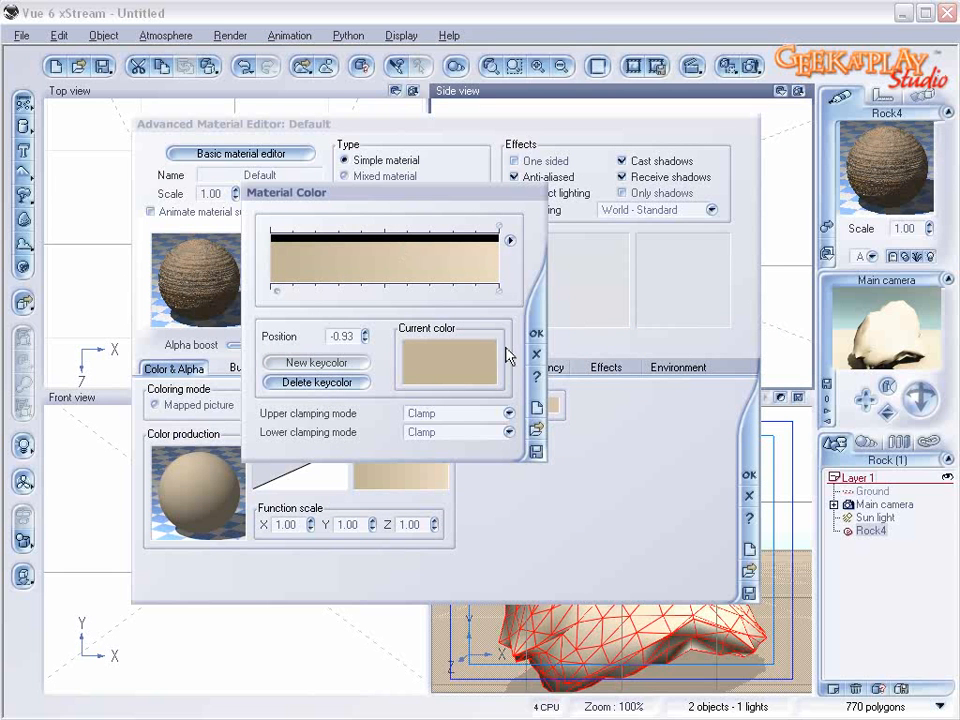
Step: Set the color map's high-end key to orange-red, about RGB 199, 74, 43, and move the tan key to position -1.00
left_click_drag(497, 297, 501, 300)
right_click(475, 389)
left_click(492, 387)
left_click_drag(553, 249, 544, 235)
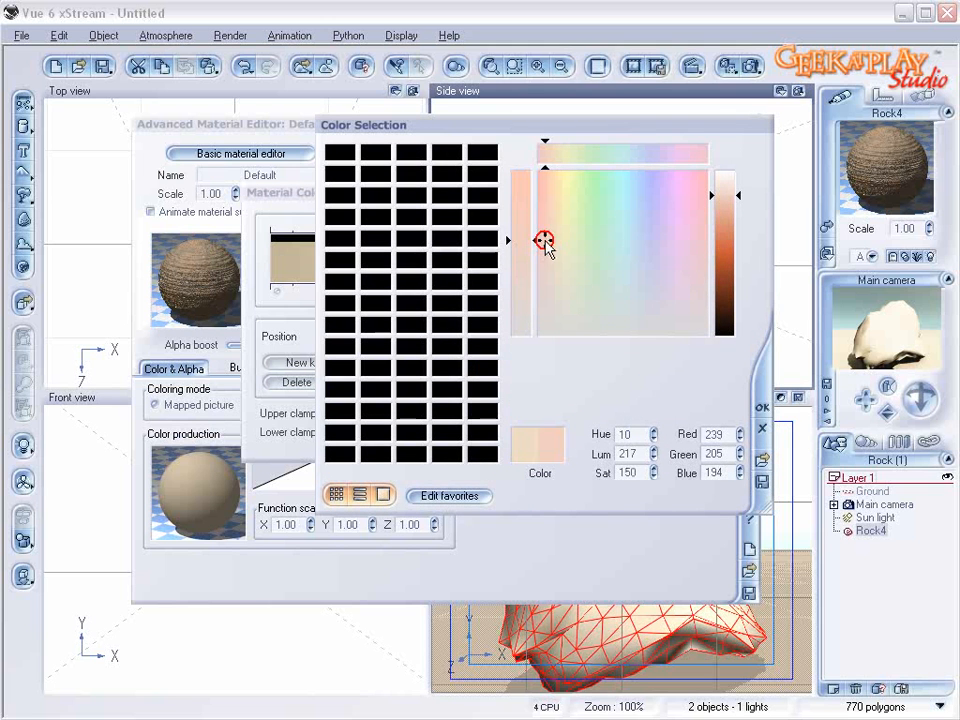
left_click_drag(730, 224, 722, 264)
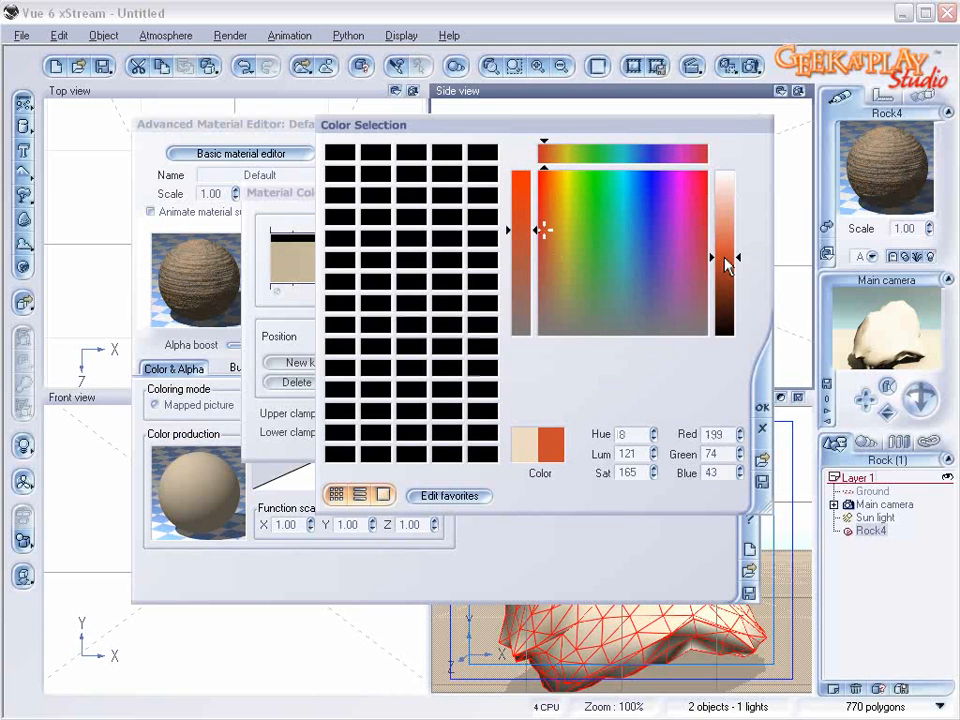
left_click(763, 409)
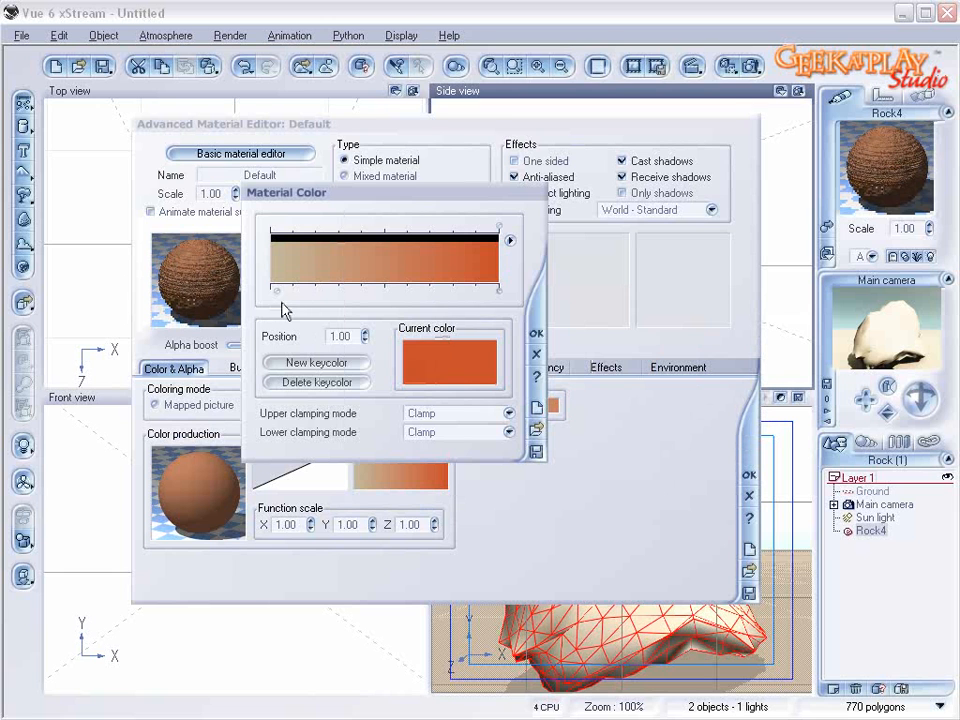
left_click_drag(276, 291, 268, 290)
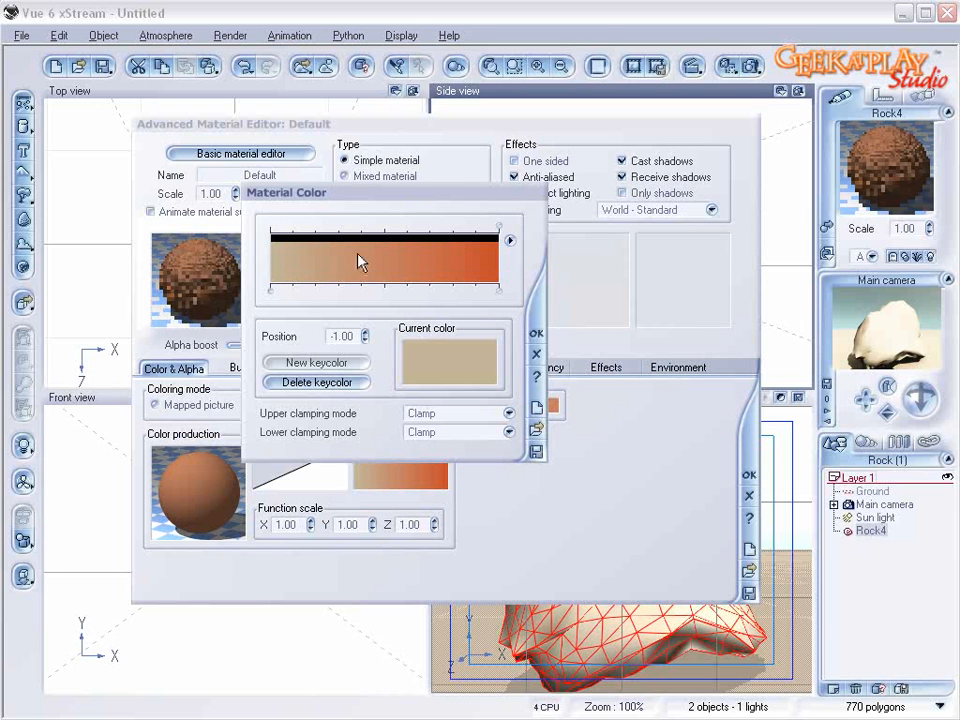
left_click(536, 333)
Step: In the layer's color function, delete the constant number node and feed the filter from a Perlin noise instead
right_click(216, 484)
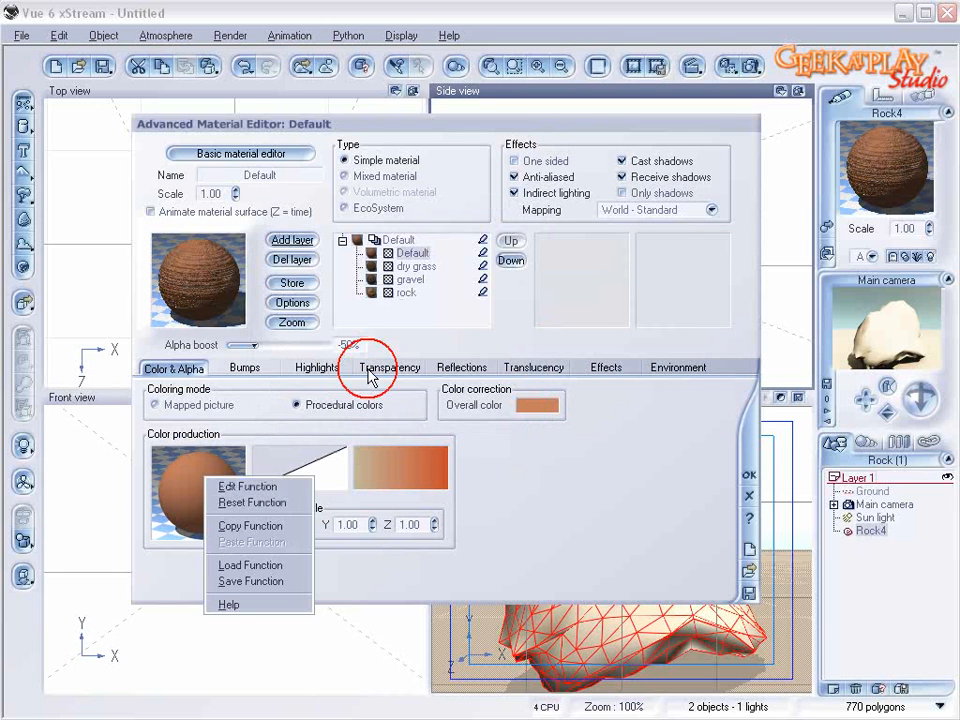
left_click(230, 486)
left_click(418, 337)
left_click(389, 259)
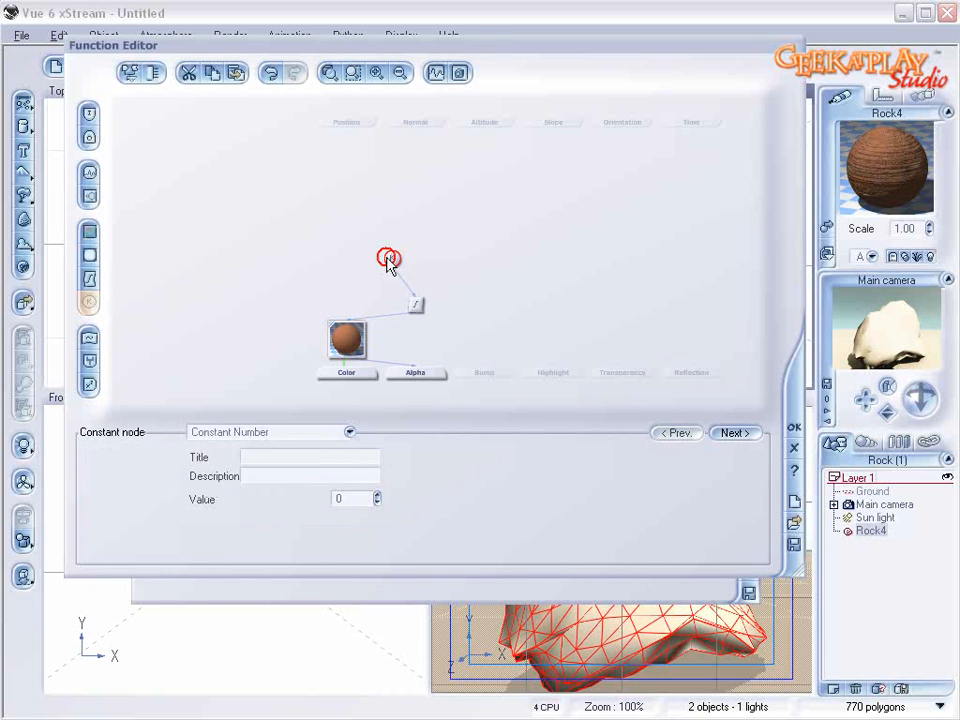
key("Delete")
left_click_drag(416, 304, 370, 281)
left_click(373, 210)
left_click(90, 173)
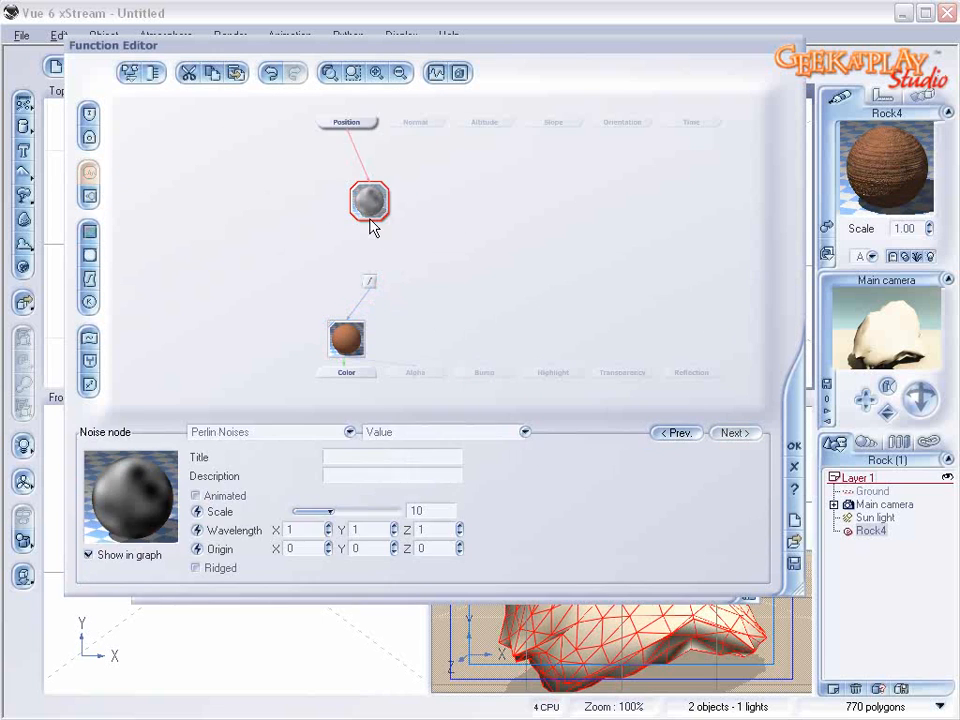
left_click_drag(367, 224, 368, 218)
Step: Reduce the Perlin noise scale to a very fine grain, connect the noise to the Bump output and accept the graph
left_click_drag(331, 511, 293, 509)
left_click_drag(486, 373, 369, 210)
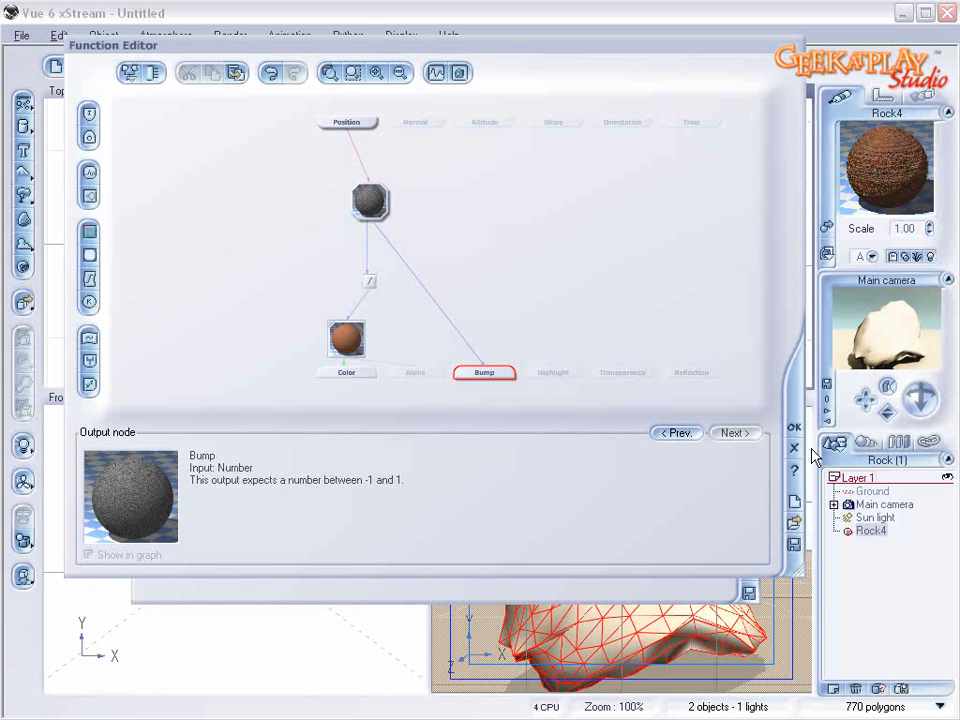
left_click(794, 428)
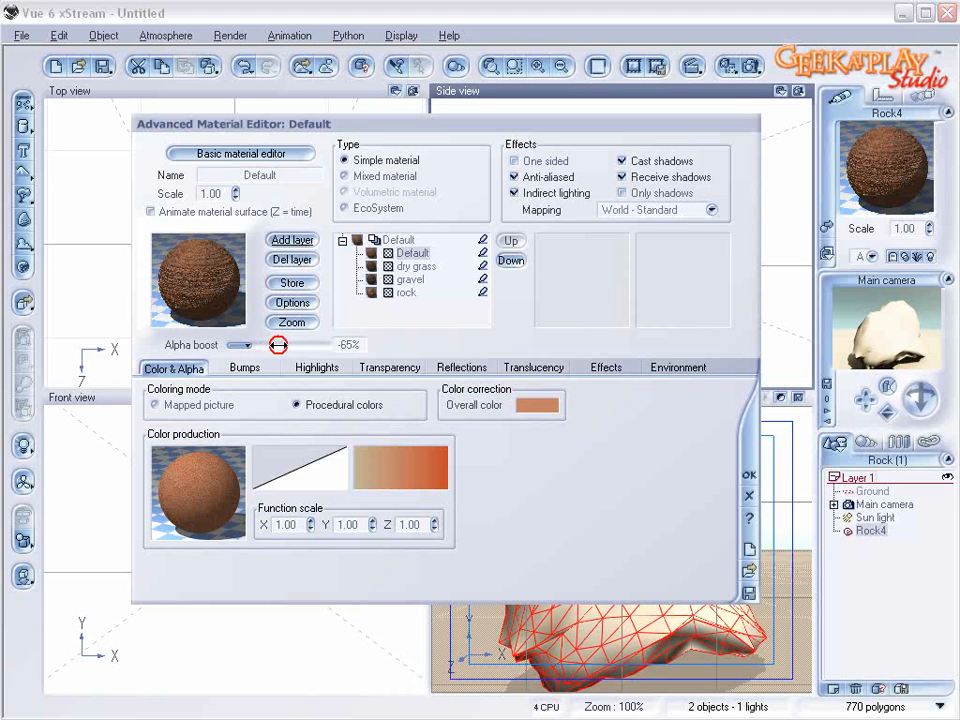
Step: Set the new layer's alpha boost to -77% and rename the layer as "color sand"
mouse_move(277, 344)
left_mouse_down()
mouse_move(253, 344)
mouse_move(260, 339)
left_mouse_up()
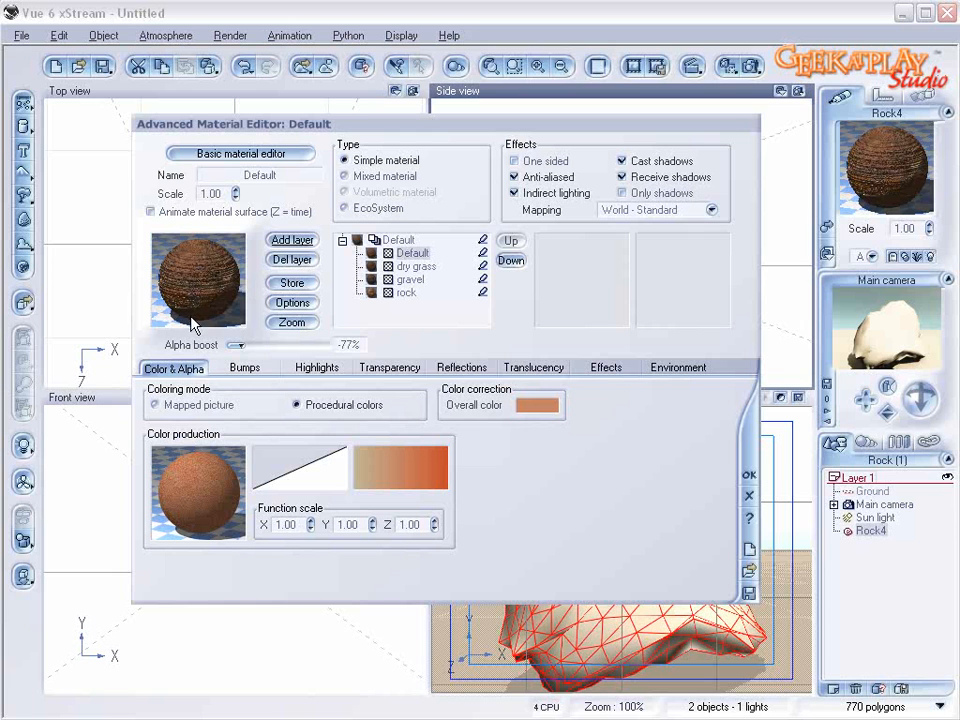
double_click(291, 175)
type("co")
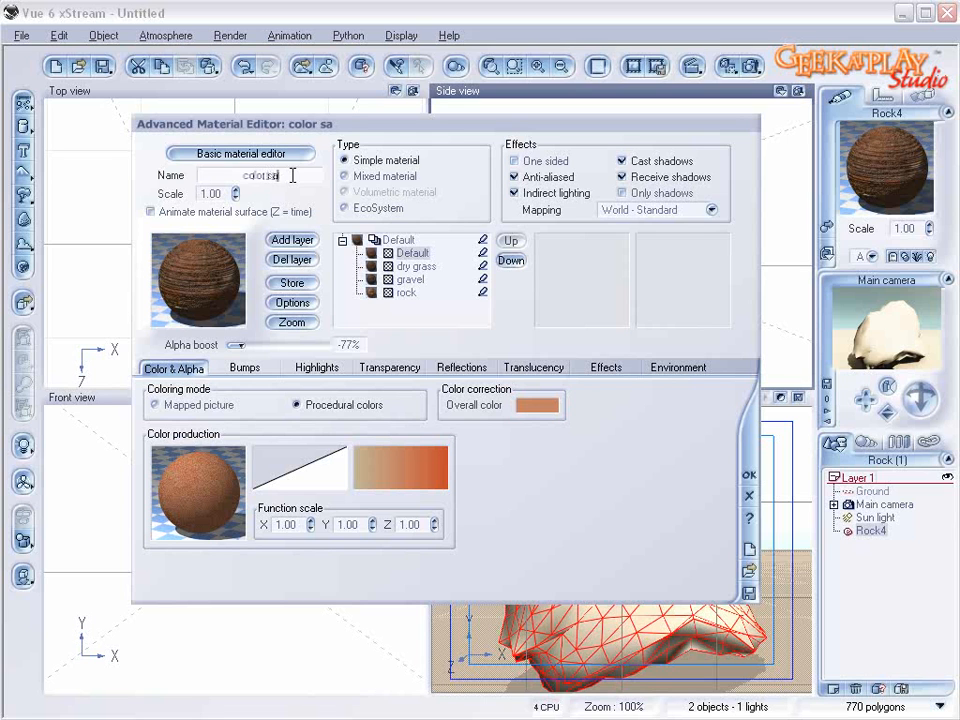
left_click(428, 253)
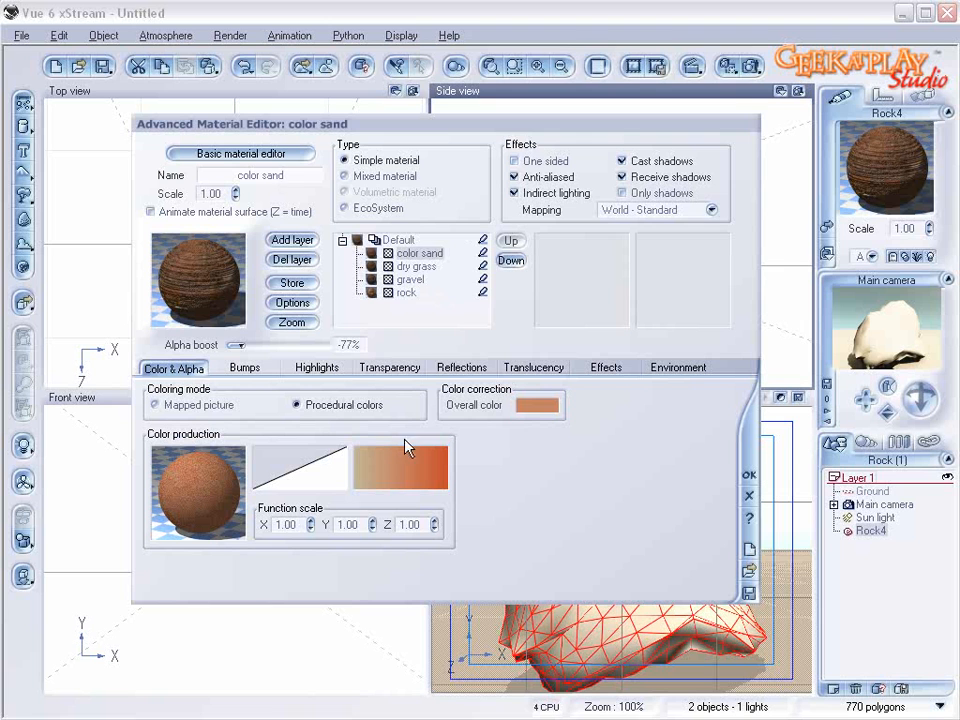
Step: Give the color sand layer a bump depth of 0.450, 39% addition to underlying layer bumps and a -76% alpha boost
left_click_drag(236, 345, 266, 345)
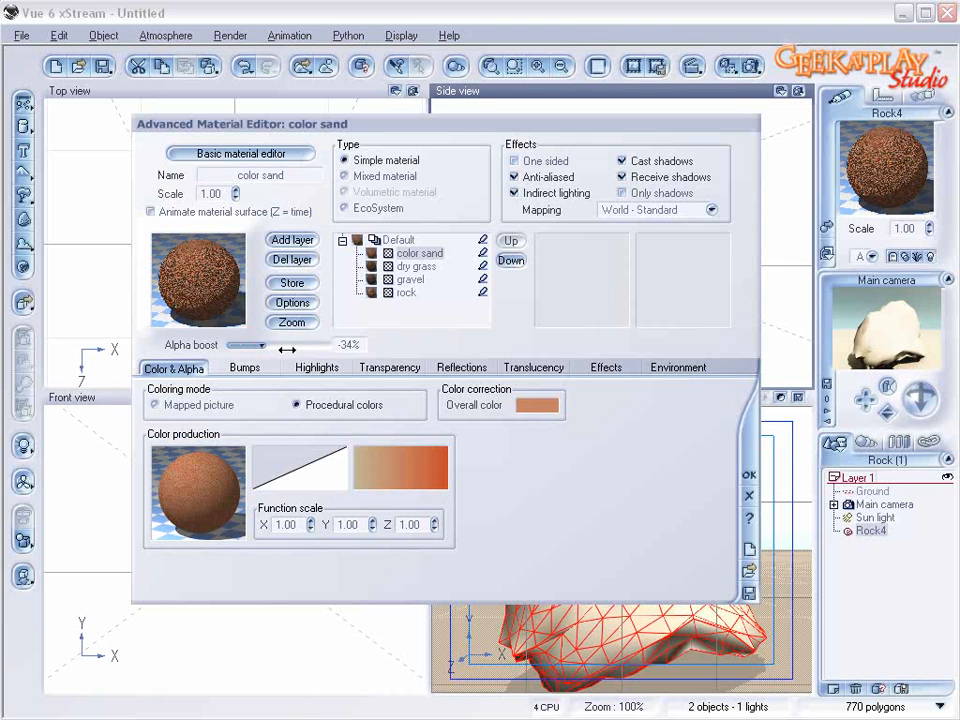
left_click(245, 368)
left_click_drag(453, 556, 488, 552)
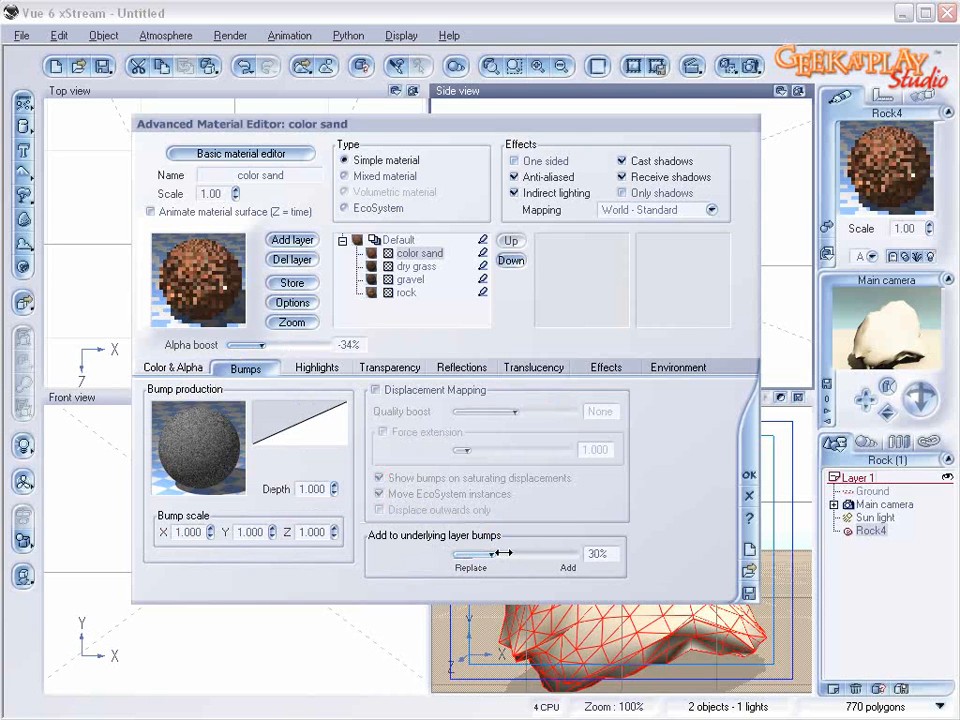
left_click(335, 493)
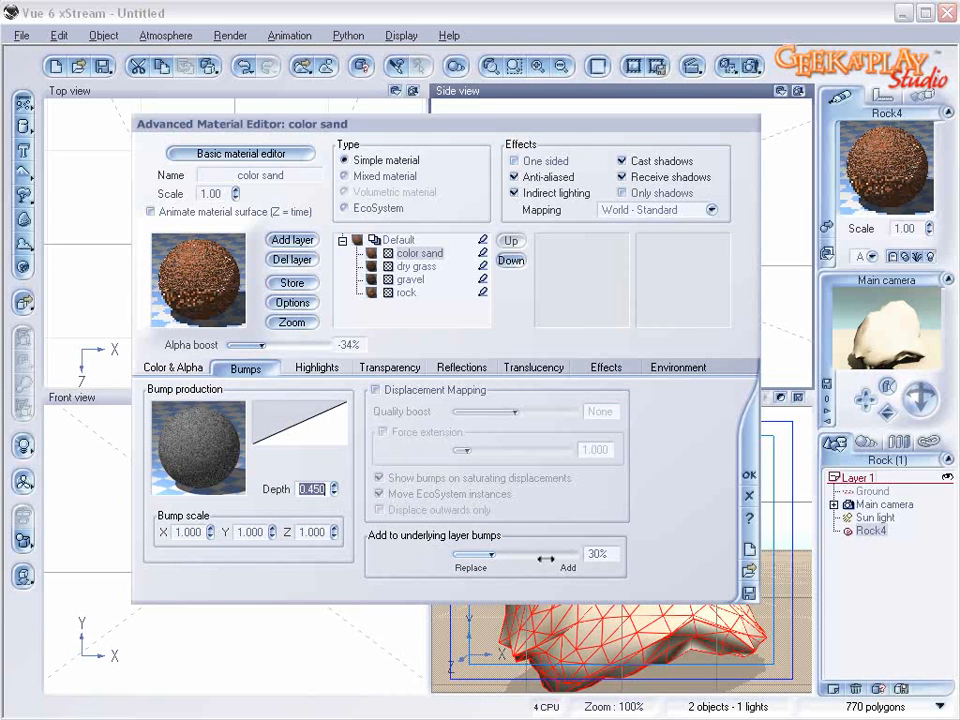
left_click_drag(491, 554, 497, 553)
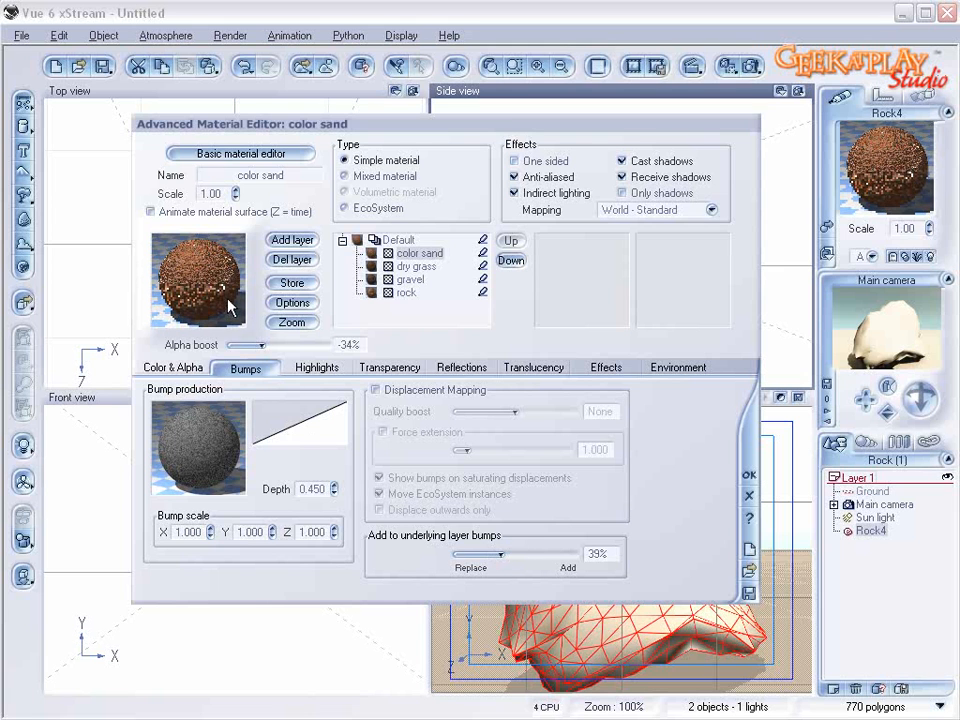
left_click_drag(275, 347, 248, 347)
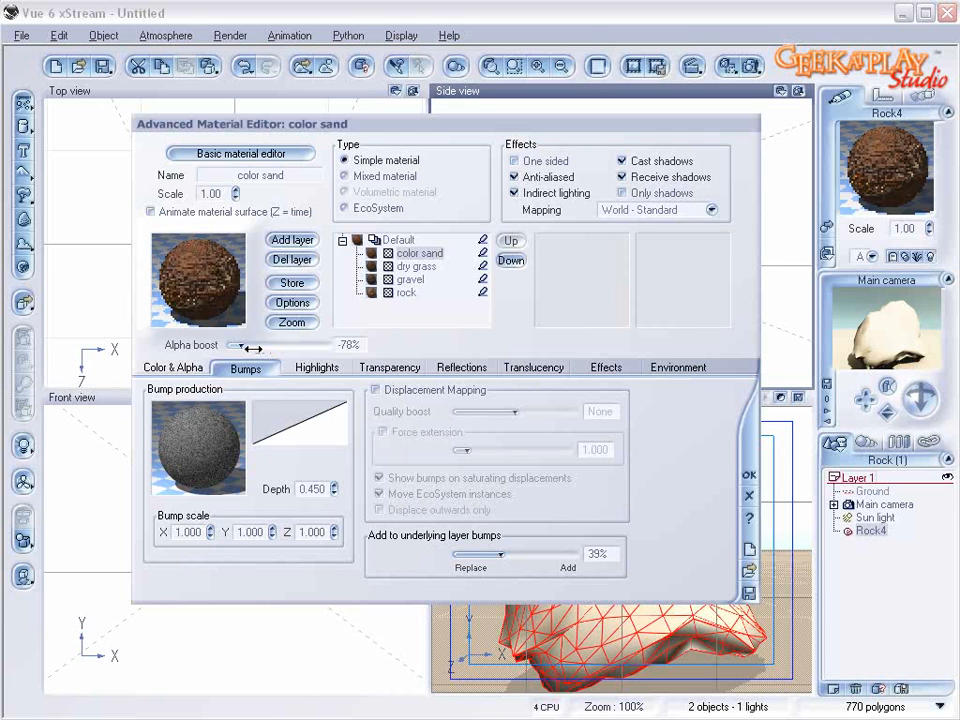
left_click(253, 347)
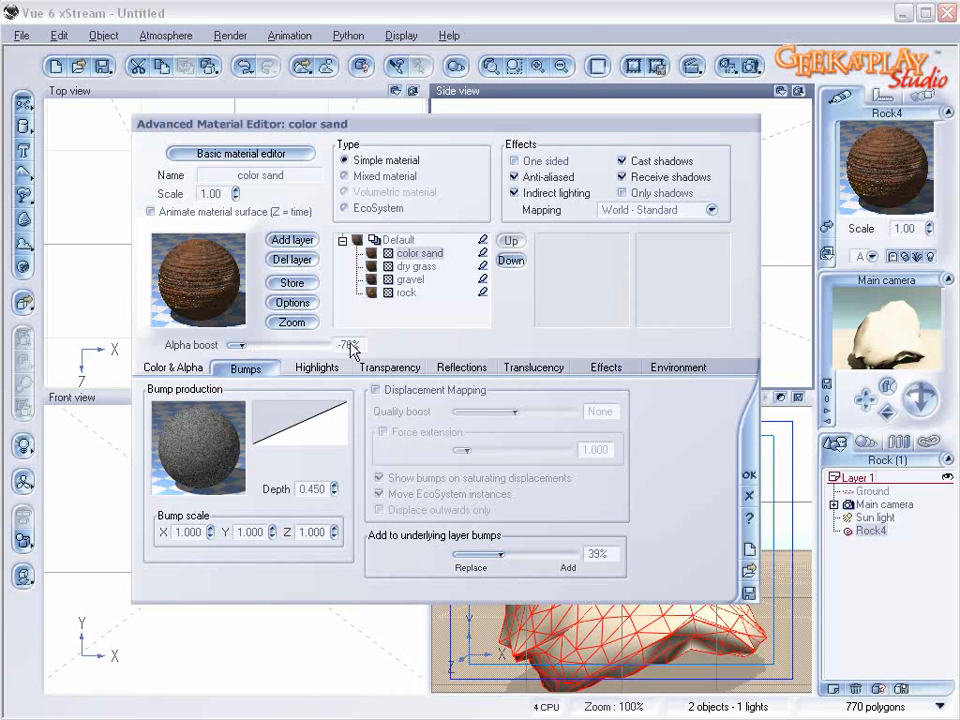
Step: Drive color sand's global transparency with a Perlin noise of scale about 4.37 and set the layer's alpha boost to -31%
left_click(391, 370)
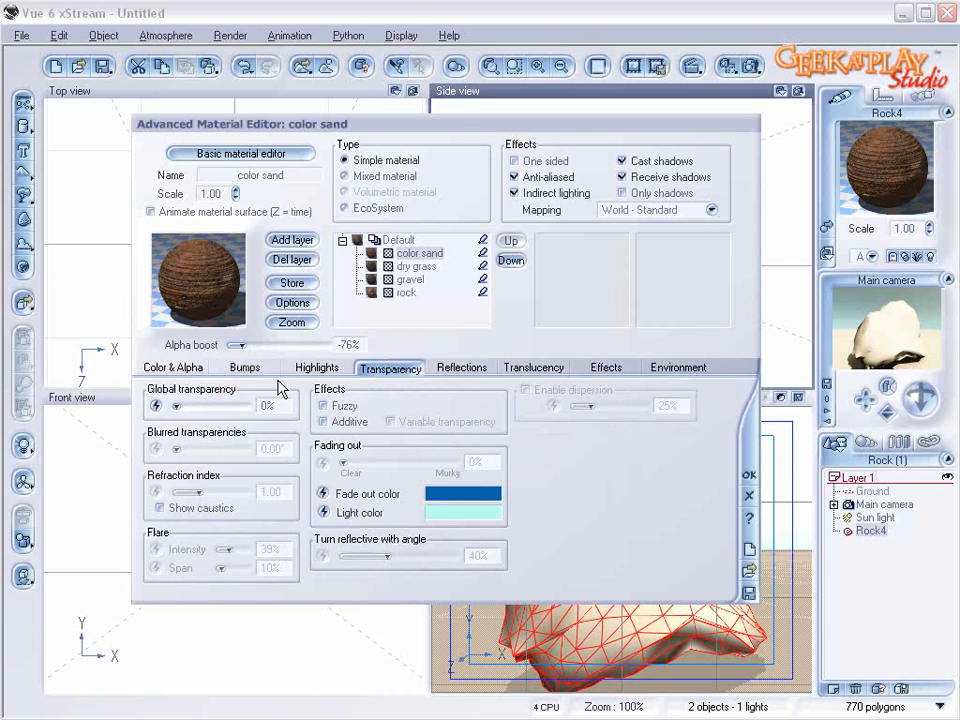
left_click(156, 407)
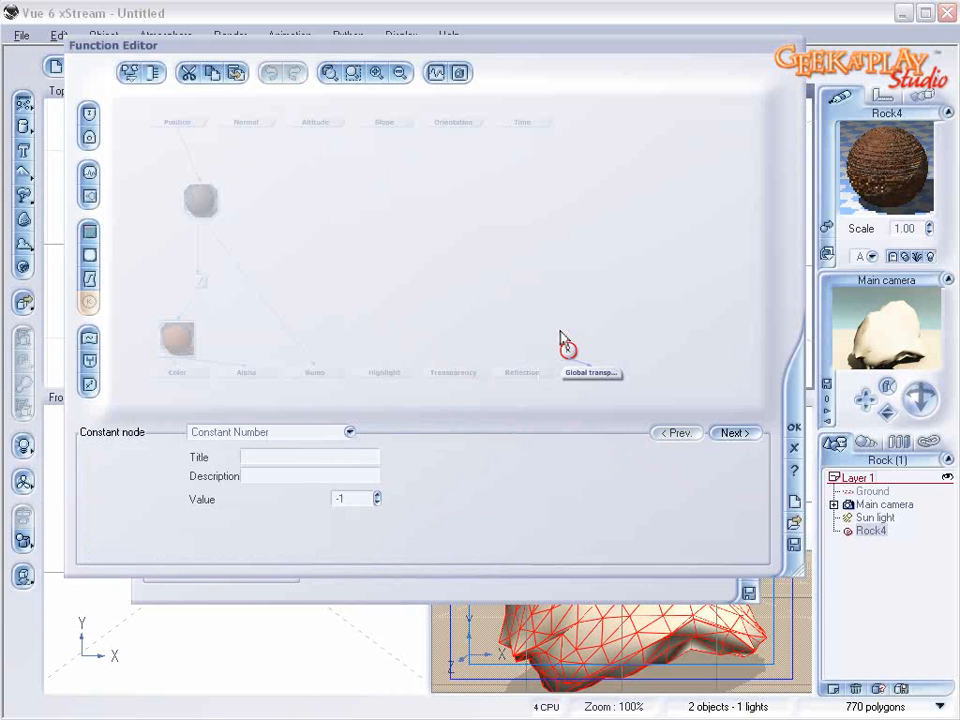
left_click(587, 372)
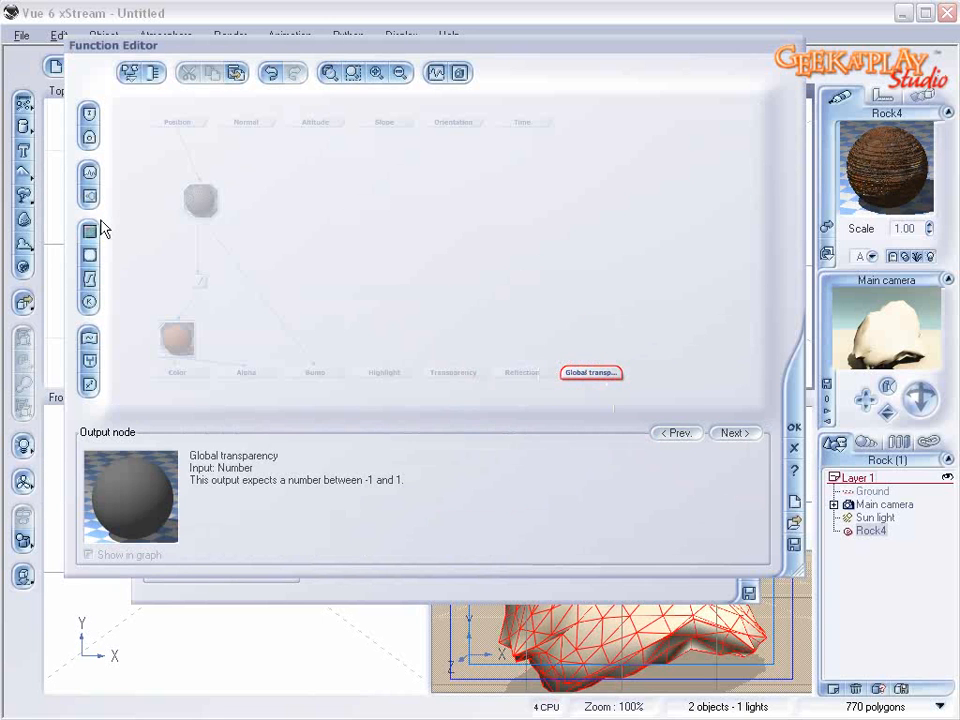
left_click(90, 175)
left_click_drag(576, 336, 589, 272)
left_click_drag(346, 497, 336, 497)
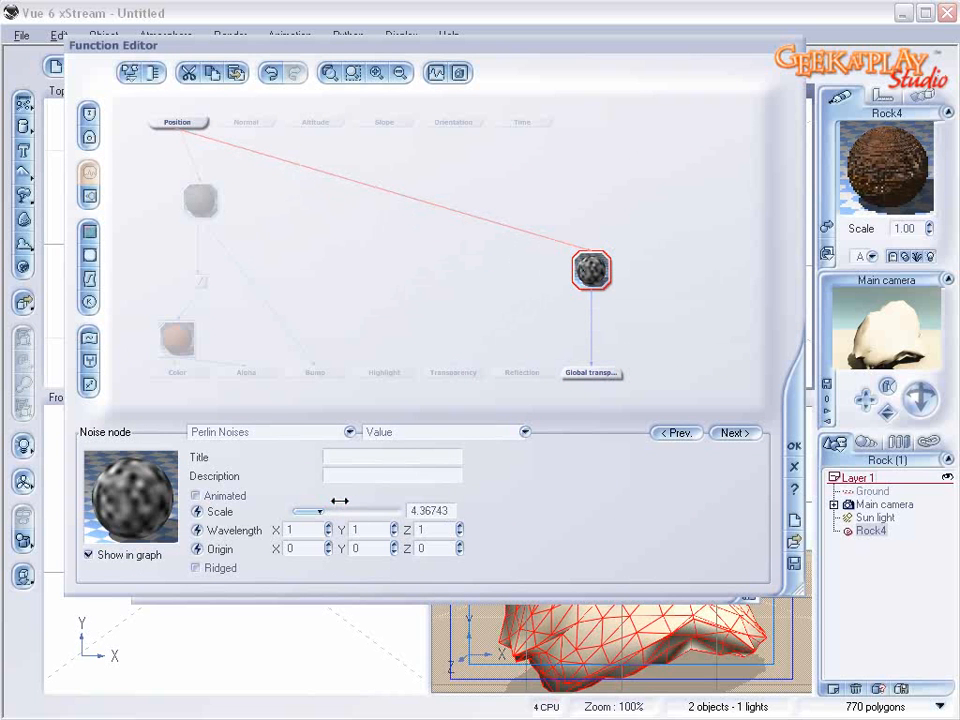
left_click(794, 445)
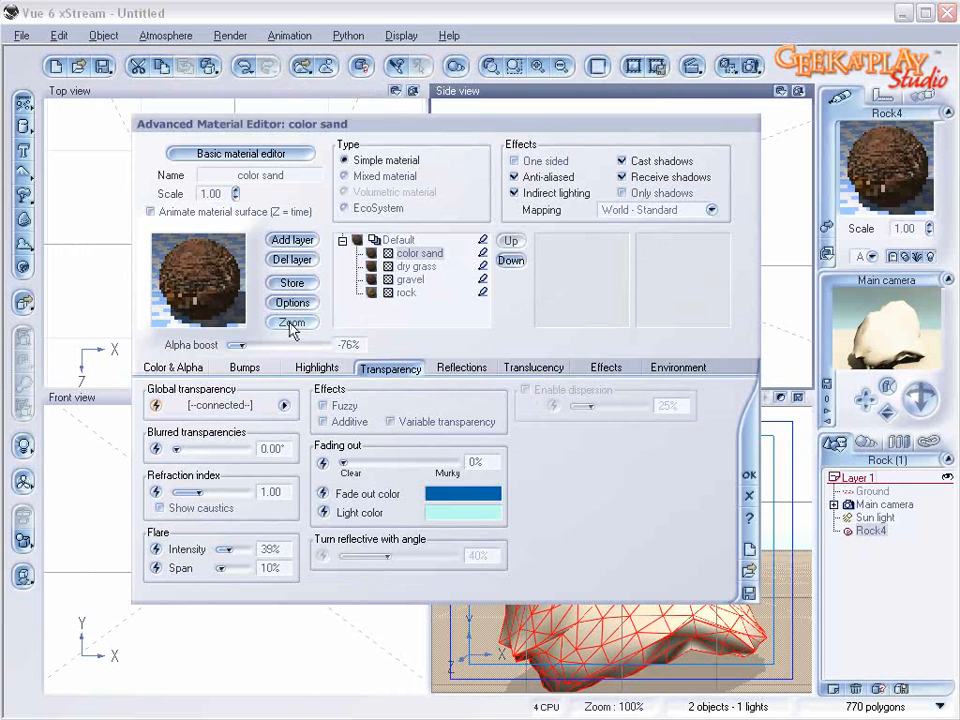
left_click_drag(288, 338, 263, 344)
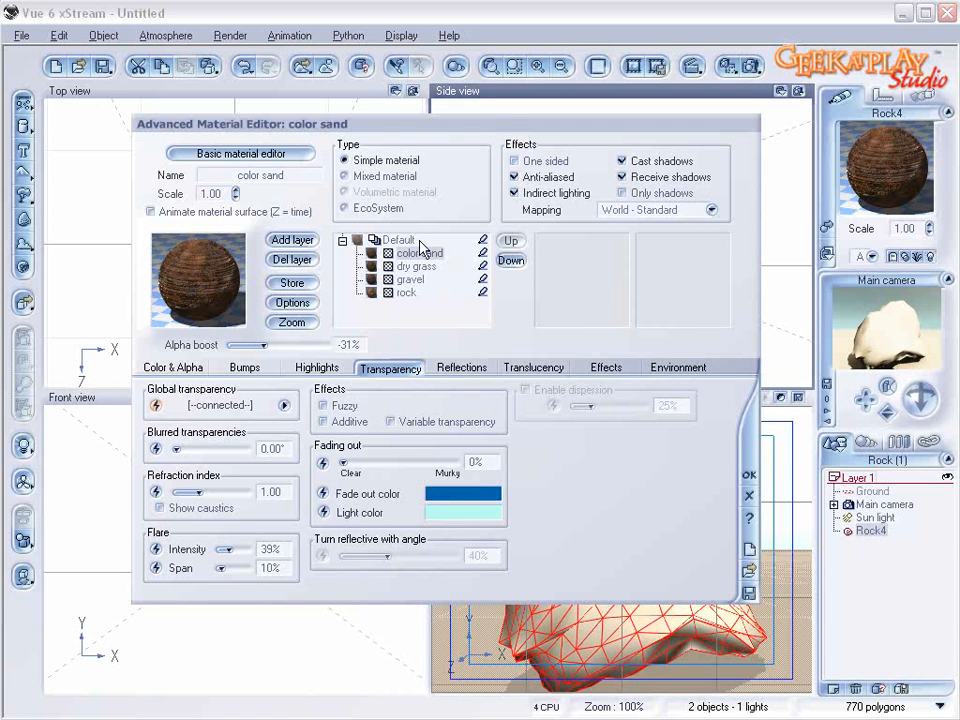
Step: Add another Default material layer and insert a brown key color, about RGB 181, 131, 88, near the low end of its color map
left_click(292, 240)
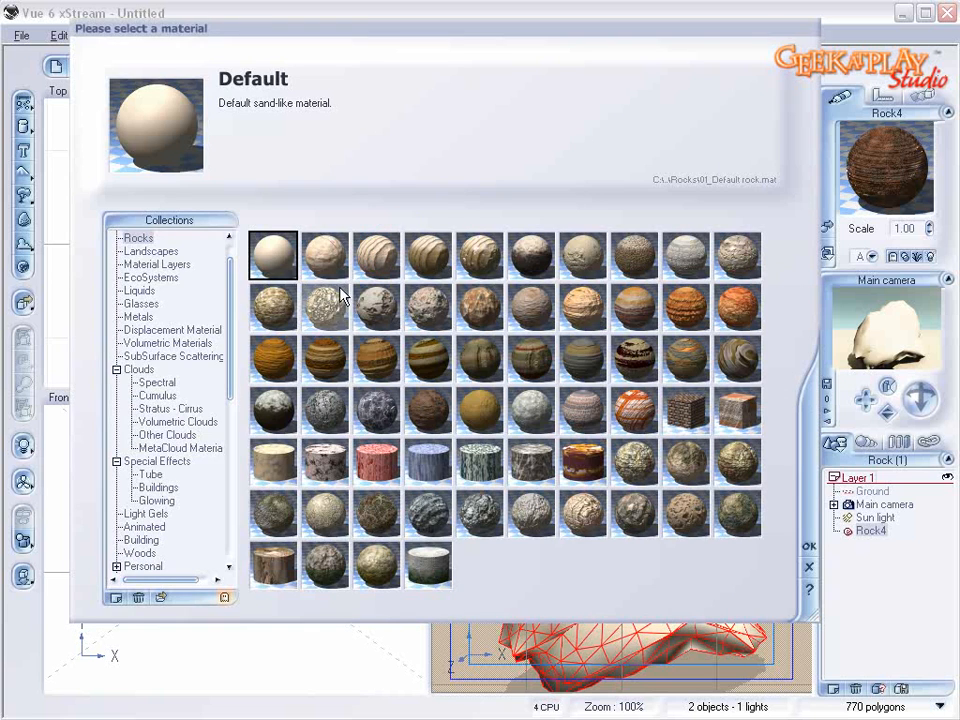
left_click(810, 541)
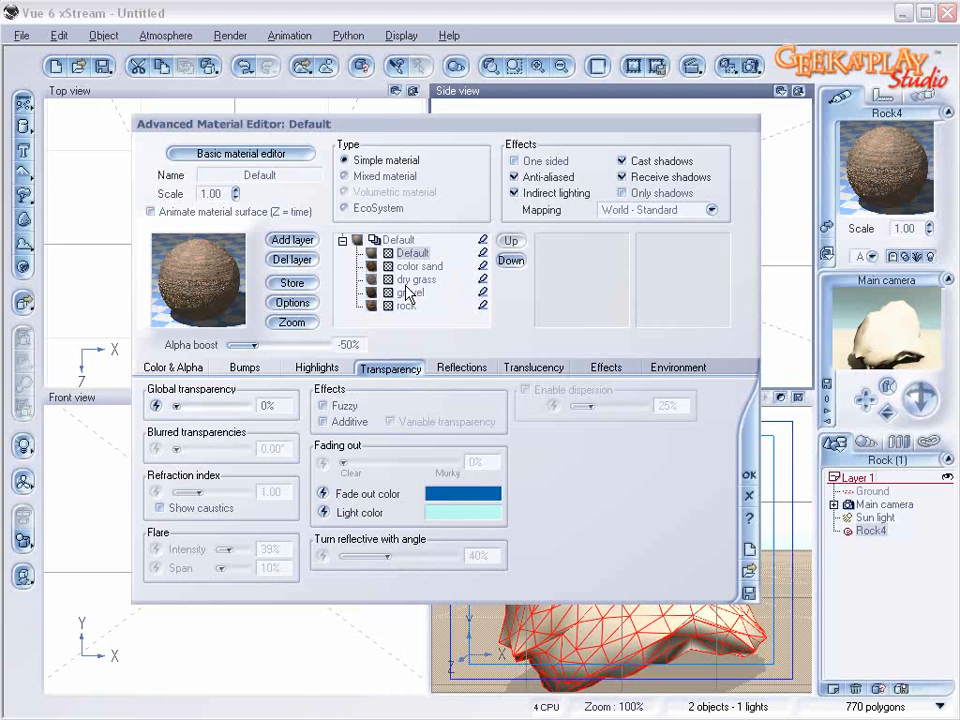
left_click(176, 367)
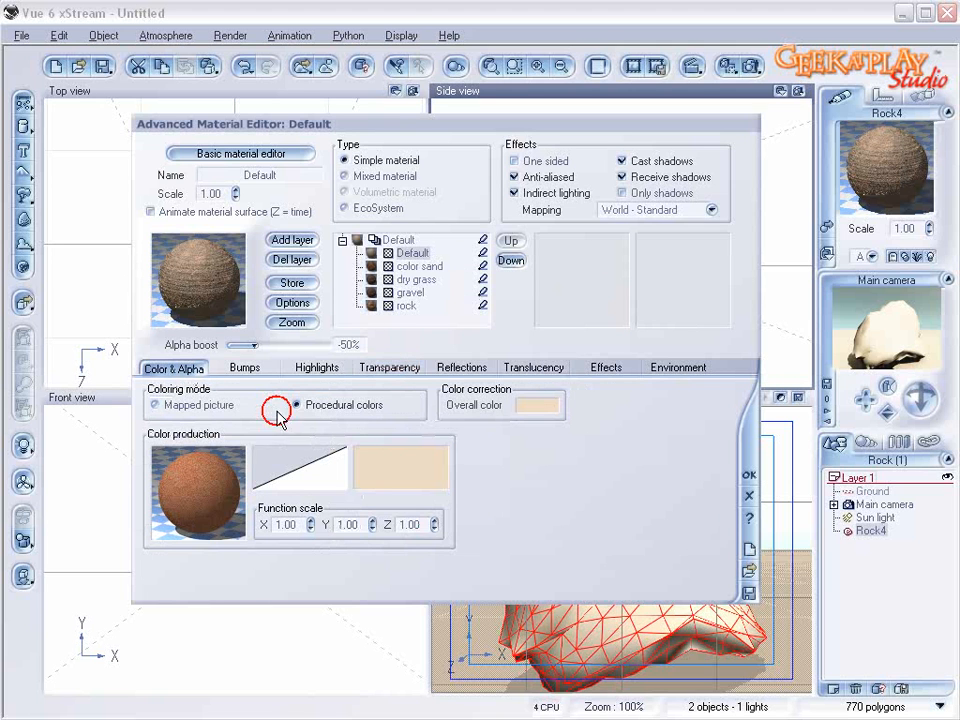
right_click(378, 458)
left_click(428, 468)
double_click(279, 261)
left_click_drag(551, 256, 551, 273)
left_click_drag(724, 196, 723, 252)
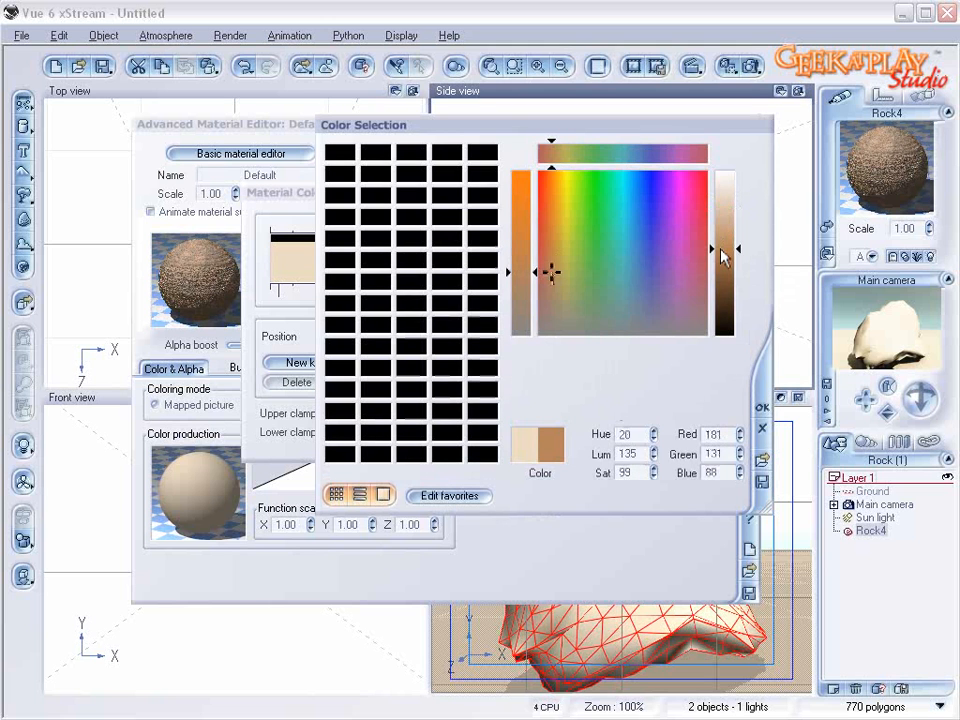
left_click(762, 411)
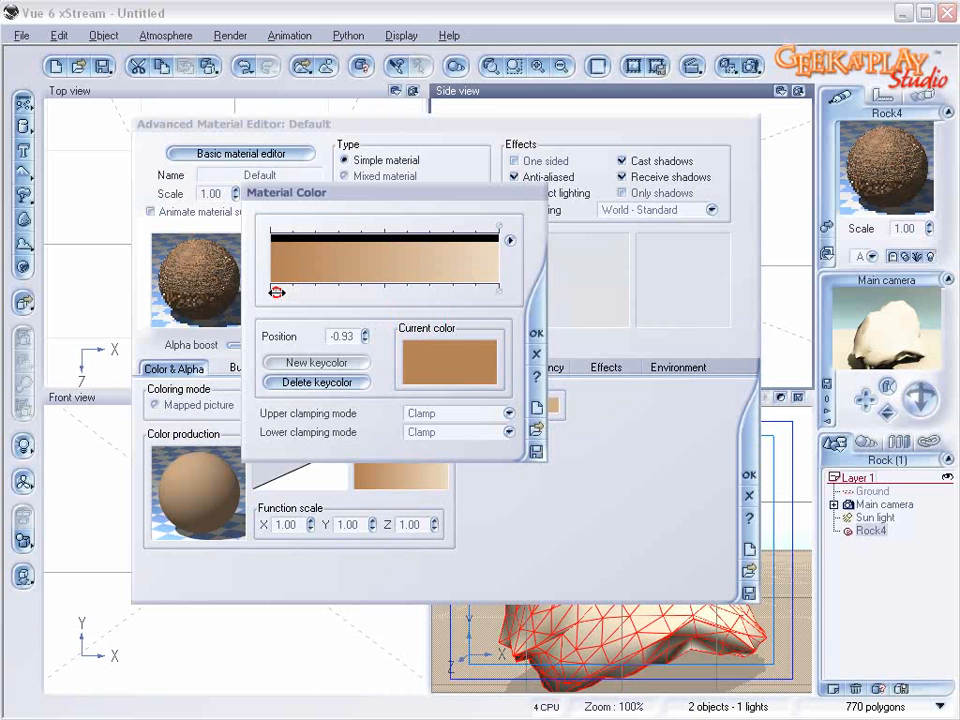
Step: Recolor the key color at the high end of the new layer's color map to gray-brown, RGB 119, 103, 95
left_click(497, 290)
right_click(490, 350)
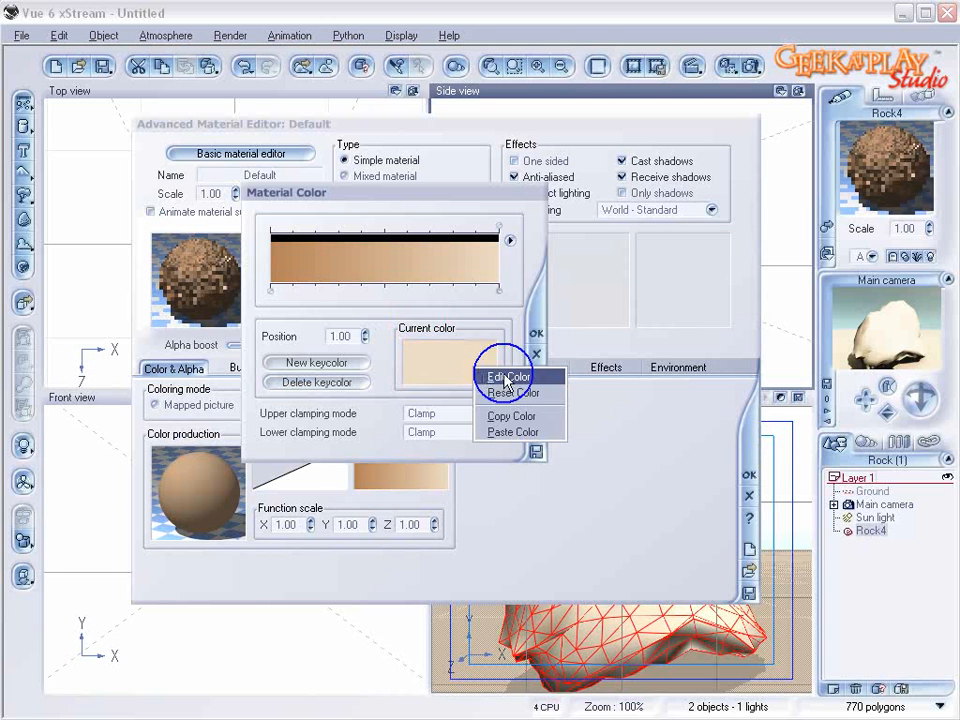
left_click(510, 375)
left_click_drag(570, 311, 553, 325)
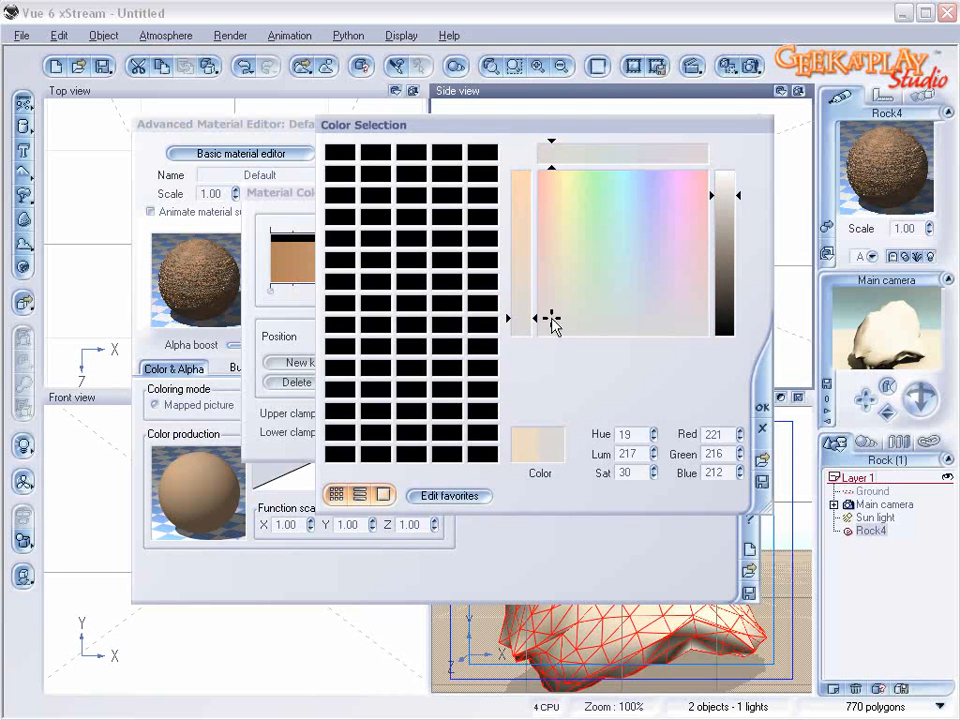
left_click_drag(727, 237, 722, 267)
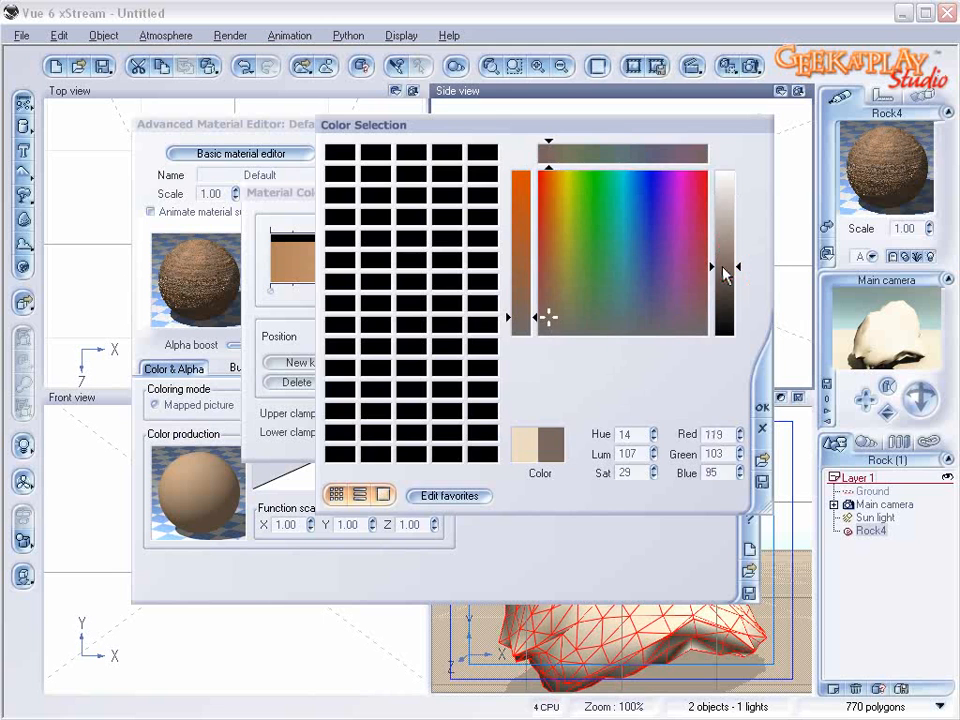
left_click(761, 399)
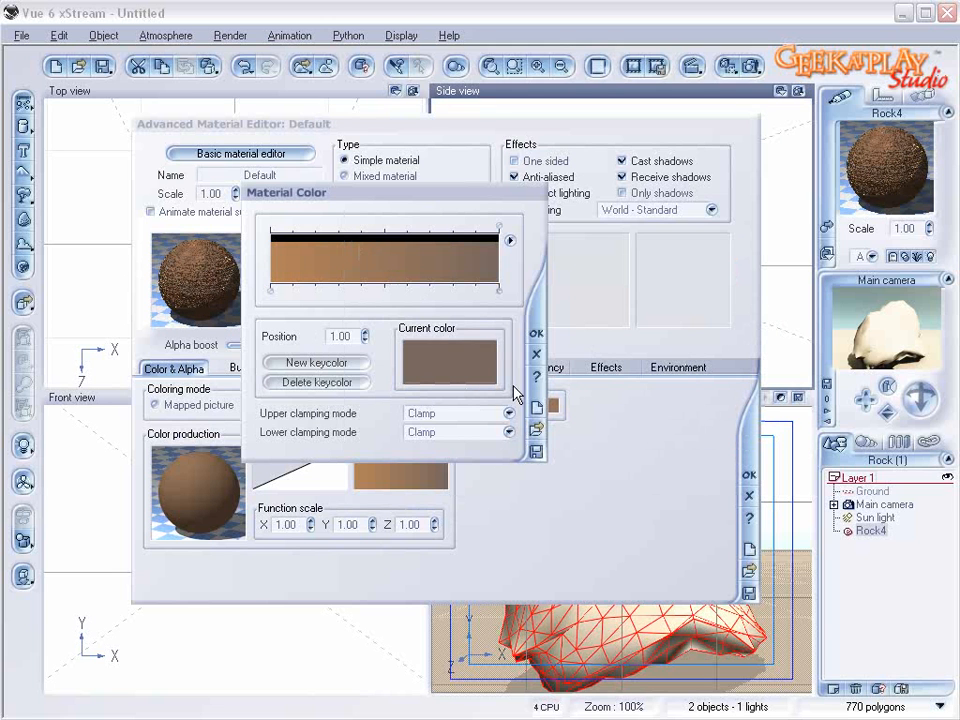
left_click(536, 334)
Step: Replace the constant node in the layer's color function with a Perlin noise node of scale 0.1
right_click(211, 489)
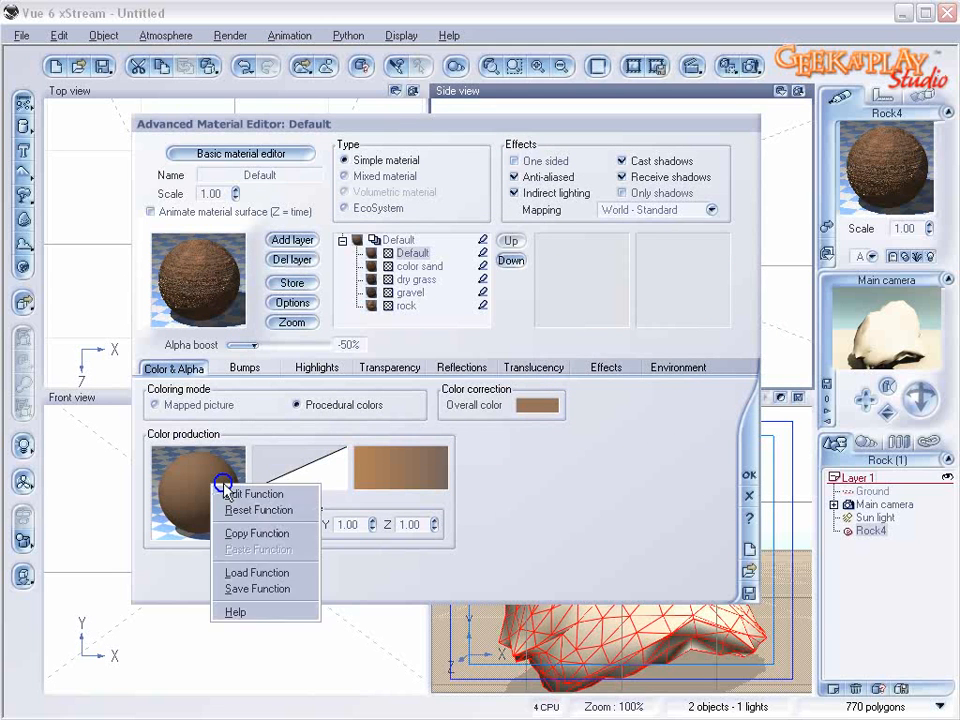
left_click(232, 493)
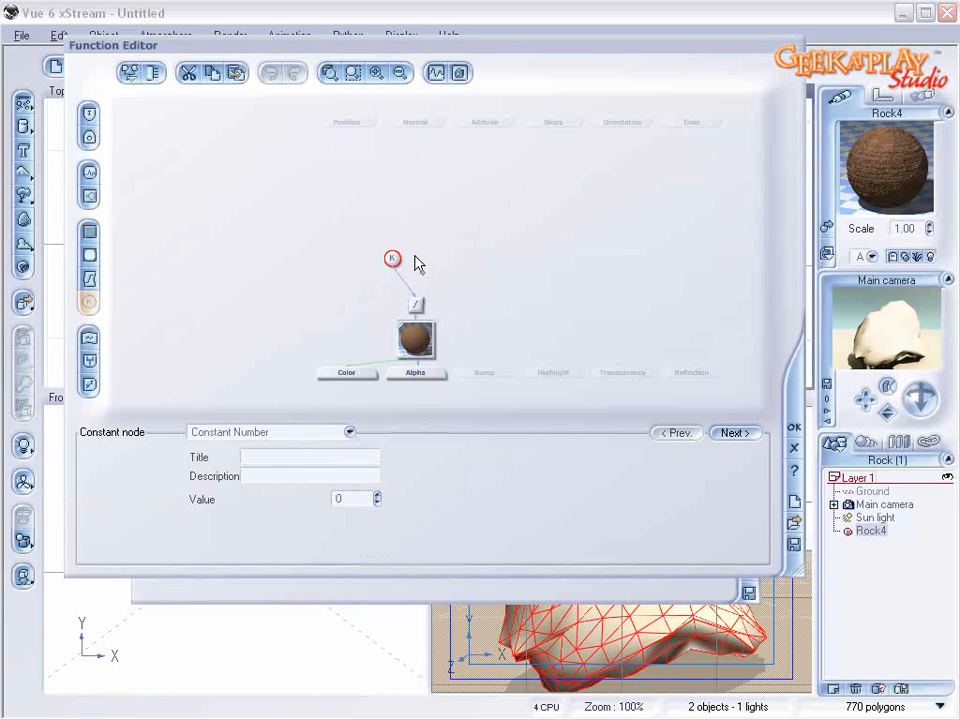
key("Delete")
left_click(393, 236)
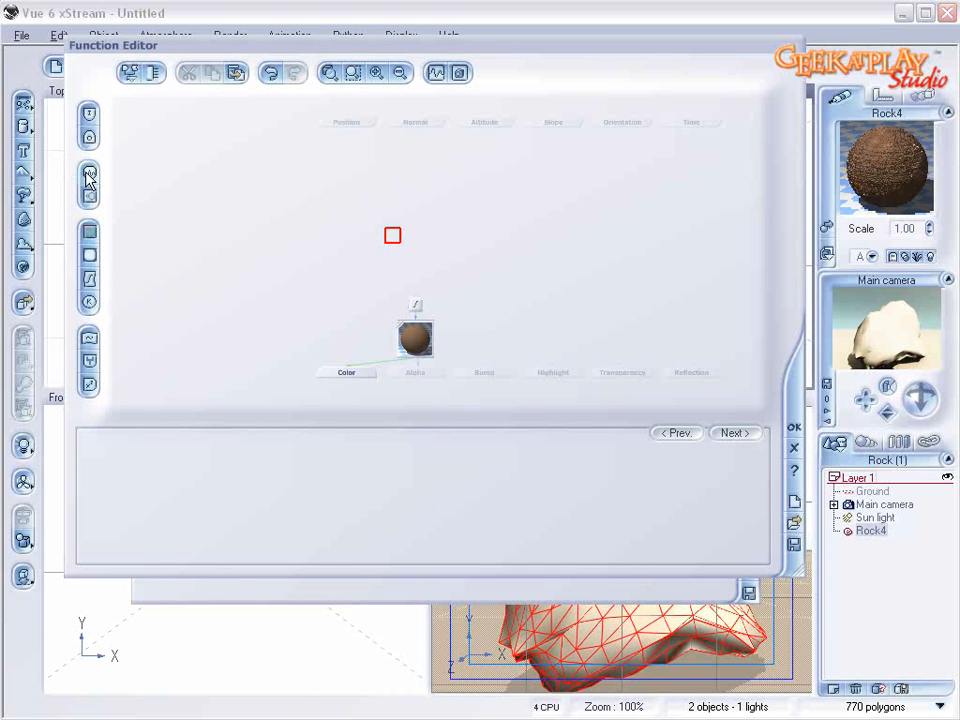
left_click(88, 176)
left_click_drag(420, 304, 397, 212)
left_click(397, 226)
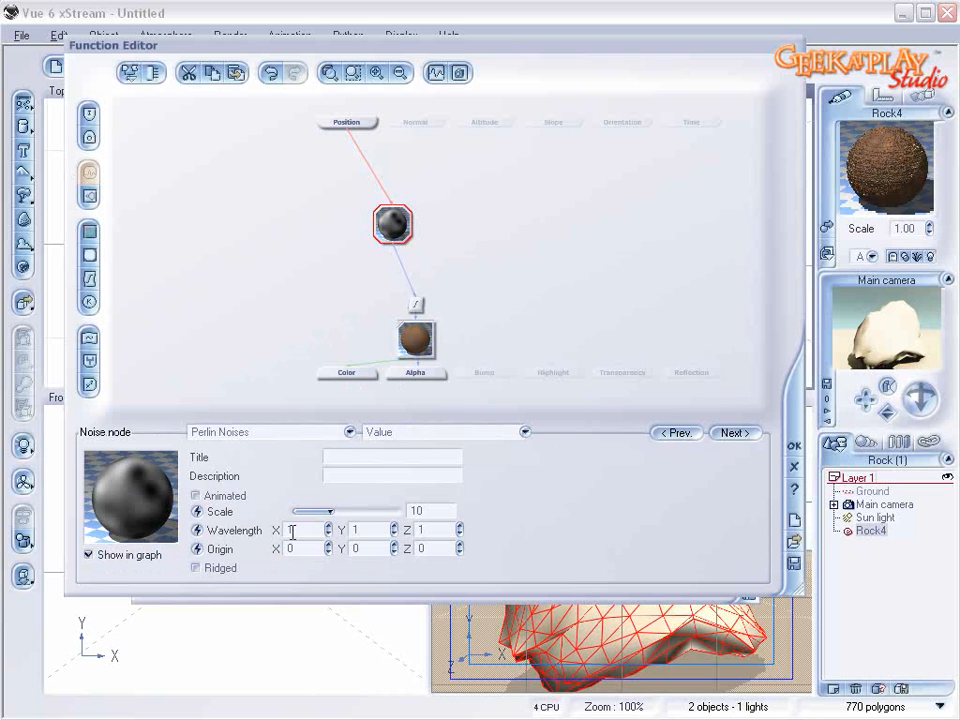
left_click_drag(334, 507, 296, 510)
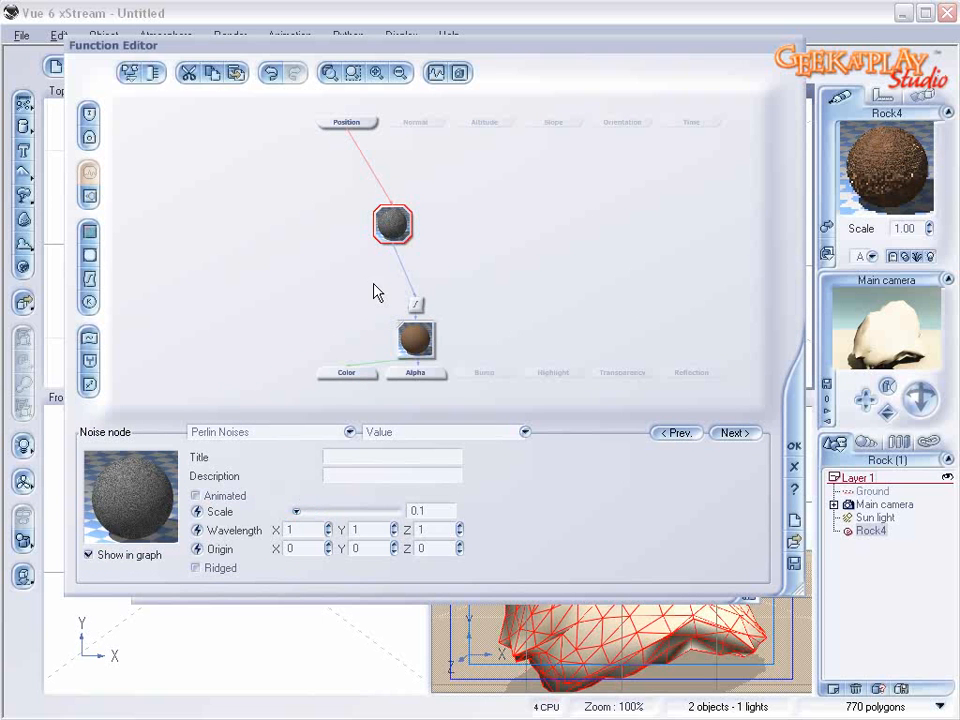
Step: Connect the Perlin noise node to the Bump output as well, rearrange the nodes and accept the function
left_click(484, 373)
left_click_drag(487, 367, 392, 242)
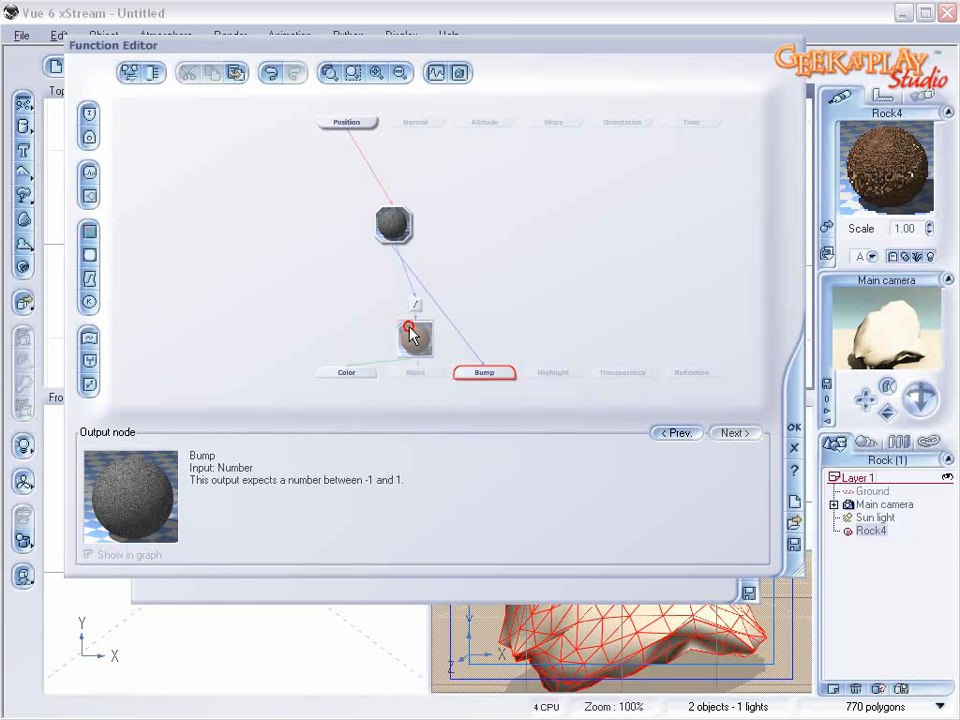
left_click(413, 336)
left_click(394, 222)
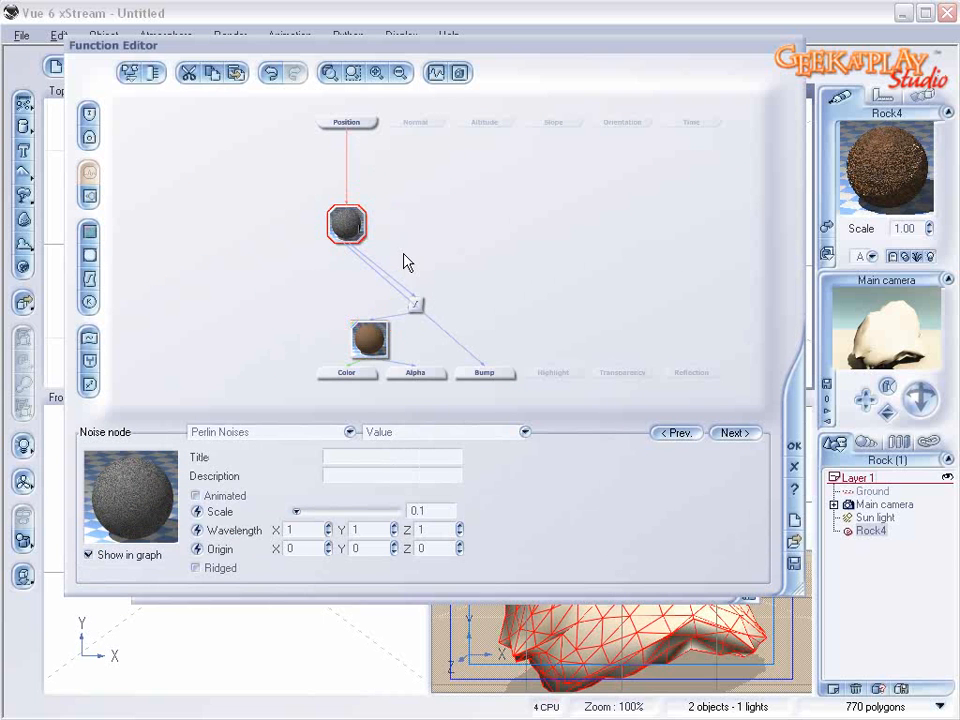
left_click(804, 449)
Step: Set the new layer's alpha boost to -12% and its bump depth to 0.350
left_click_drag(257, 348, 273, 345)
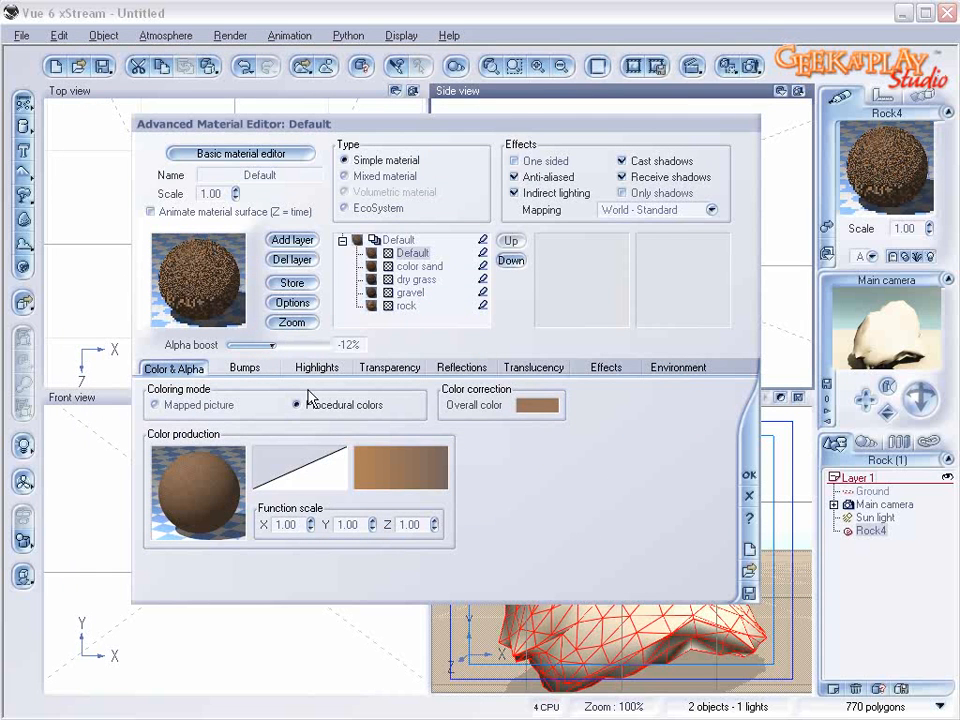
left_click(268, 368)
left_click_drag(334, 490, 334, 511)
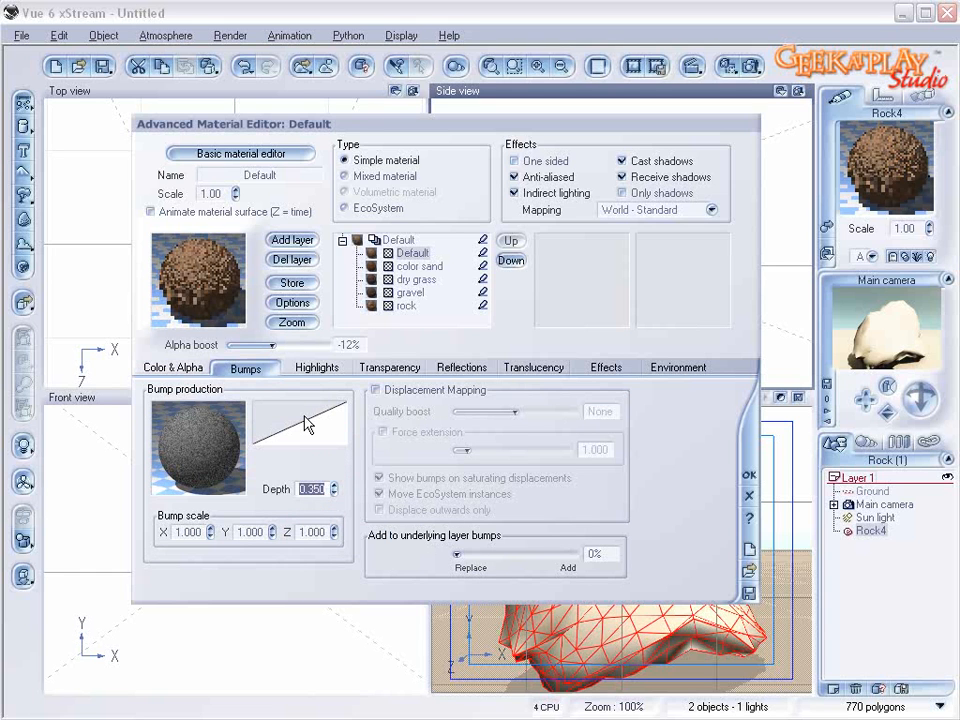
Step: Limit the layer's slope range to 0.50 through 1.00 with 4% steep and 2% flat fuzziness
left_click(677, 369)
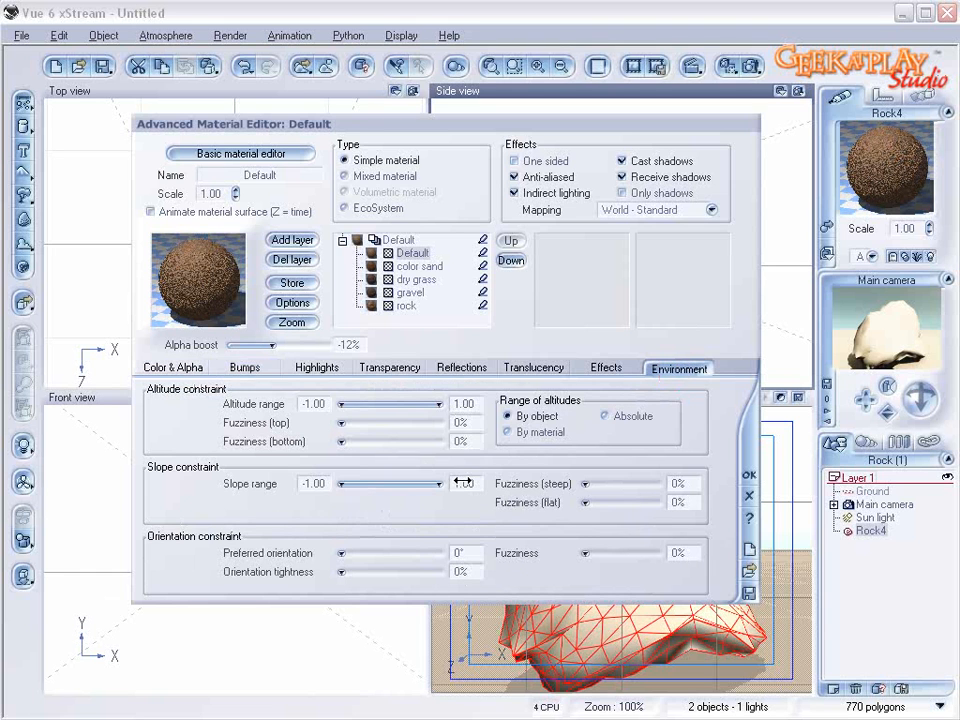
left_click_drag(344, 482, 428, 481)
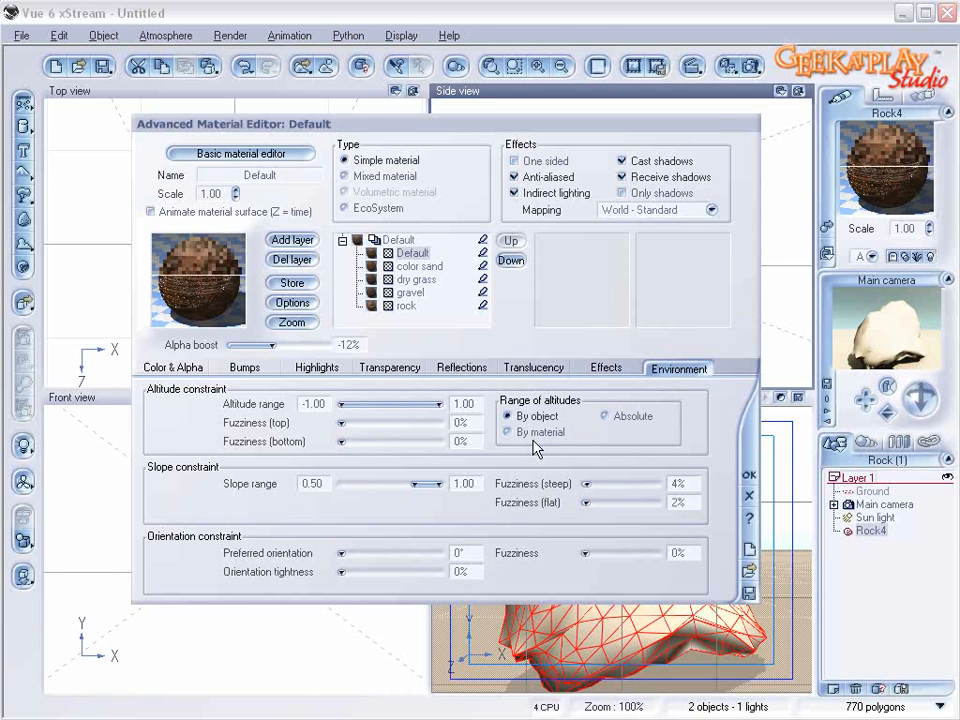
Step: Drive the layer's global transparency with a Simple Fractal of largest feature about 7.15, smallest feature 0.000625, roughness about 0.80 and gain about 2.34
left_click(392, 369)
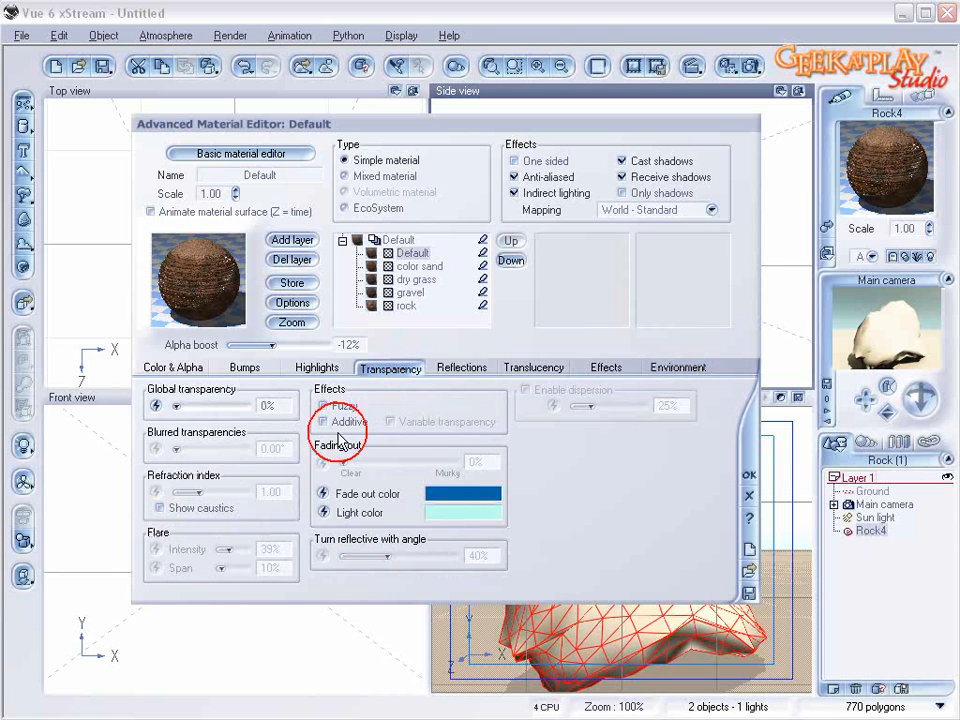
left_click(158, 405)
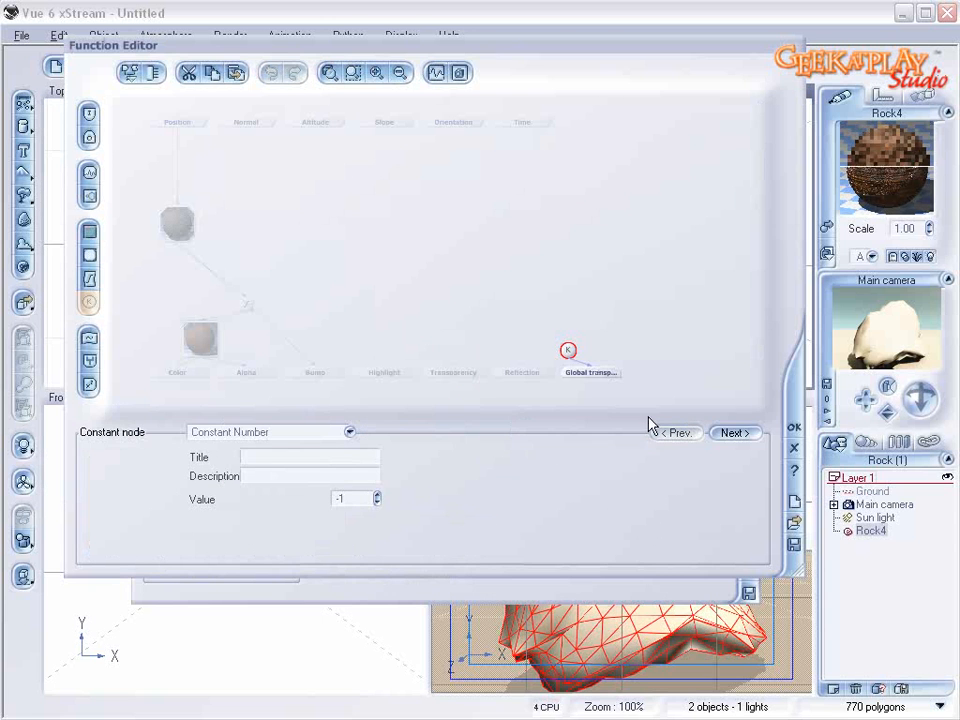
left_click(599, 372)
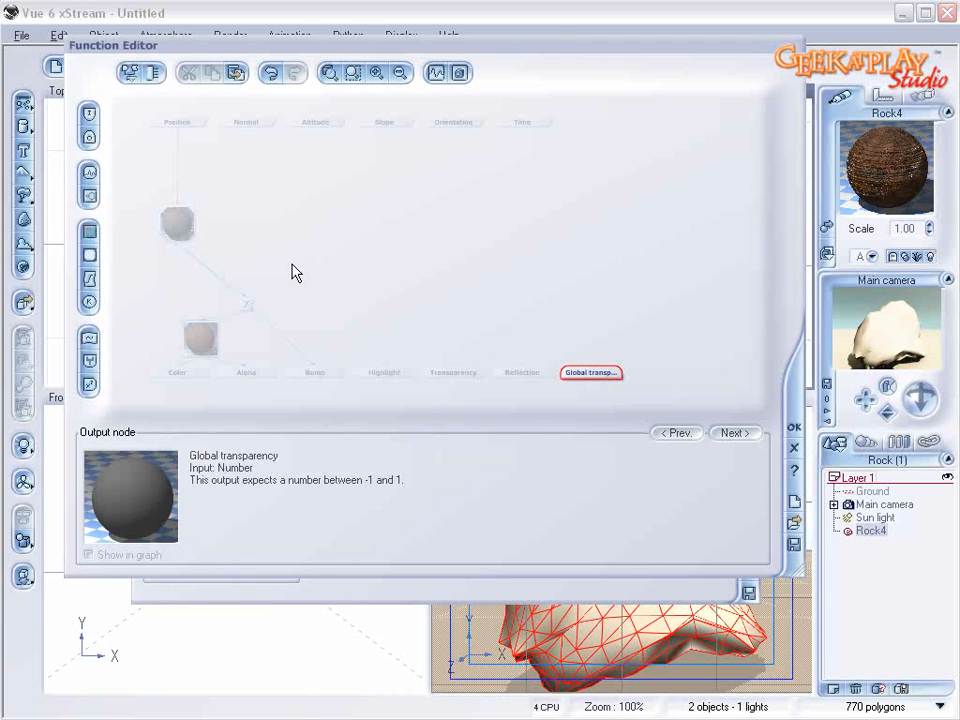
left_click(89, 194)
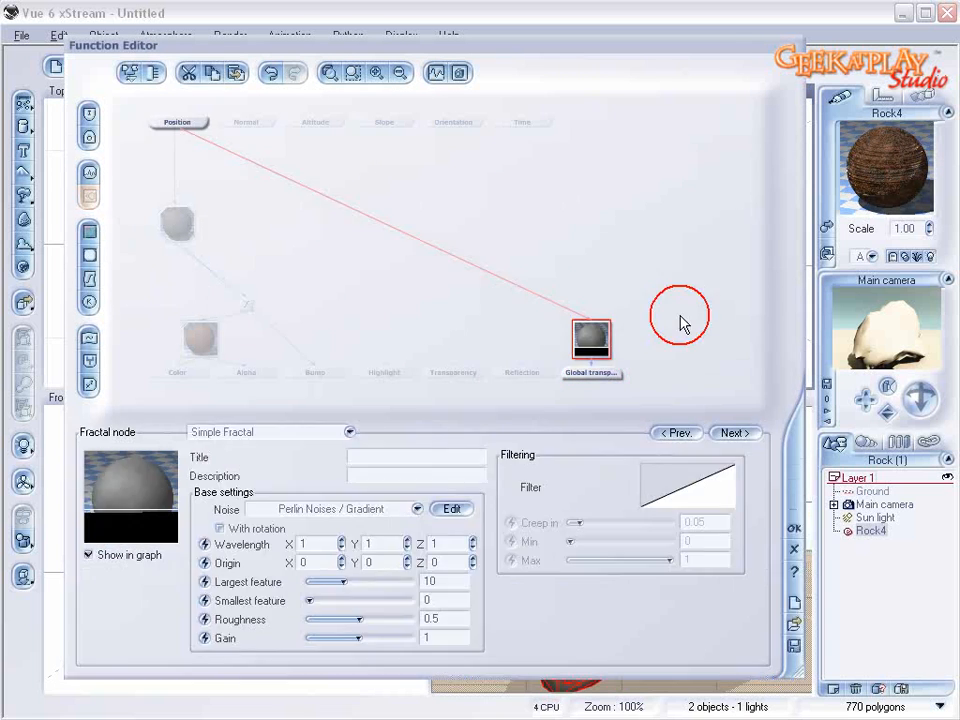
left_click_drag(602, 343, 595, 258)
left_click_drag(364, 601, 384, 638)
left_click_drag(343, 580, 344, 578)
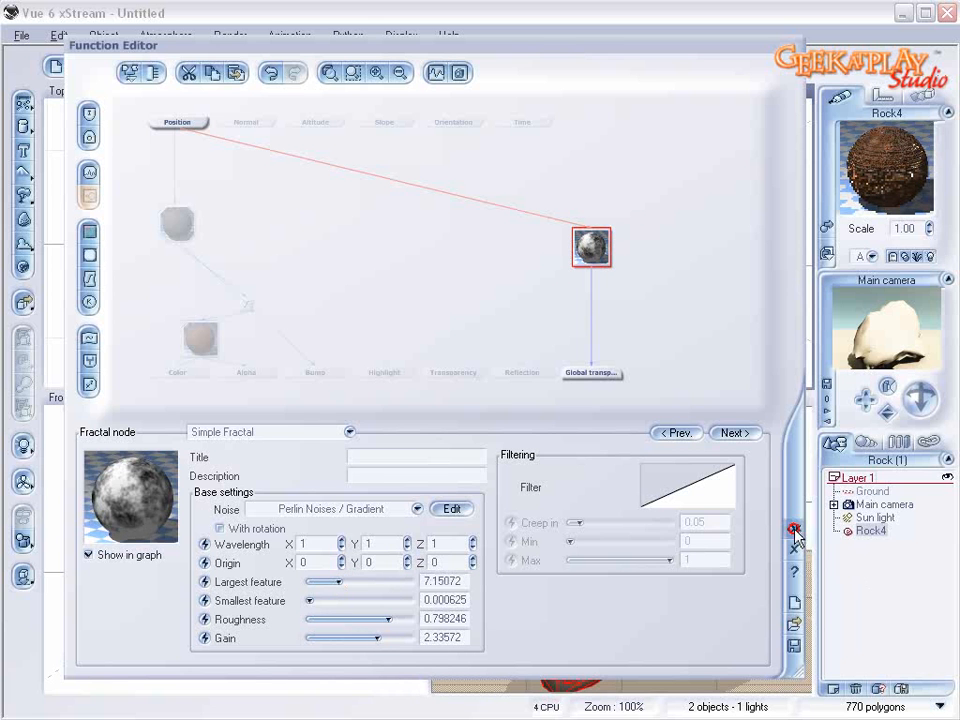
left_click(796, 532)
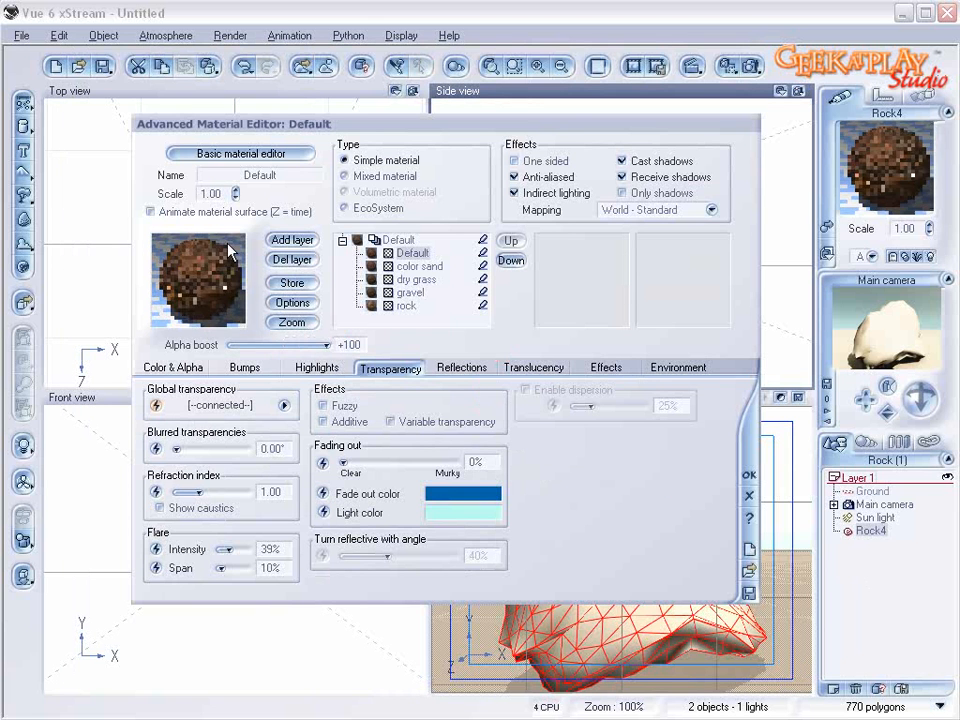
Step: Give the layer a +53% alpha boost, a scale of 0.30, a minimum slope of 0.41 and 0% steep and flat fuzziness
left_click_drag(325, 344, 297, 344)
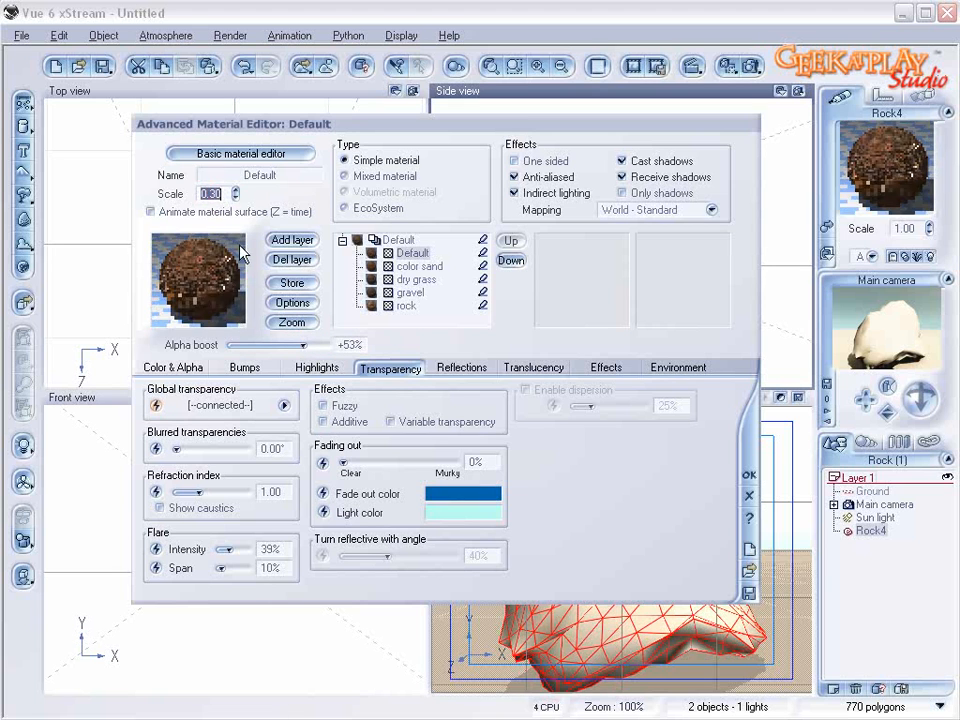
left_click(679, 370)
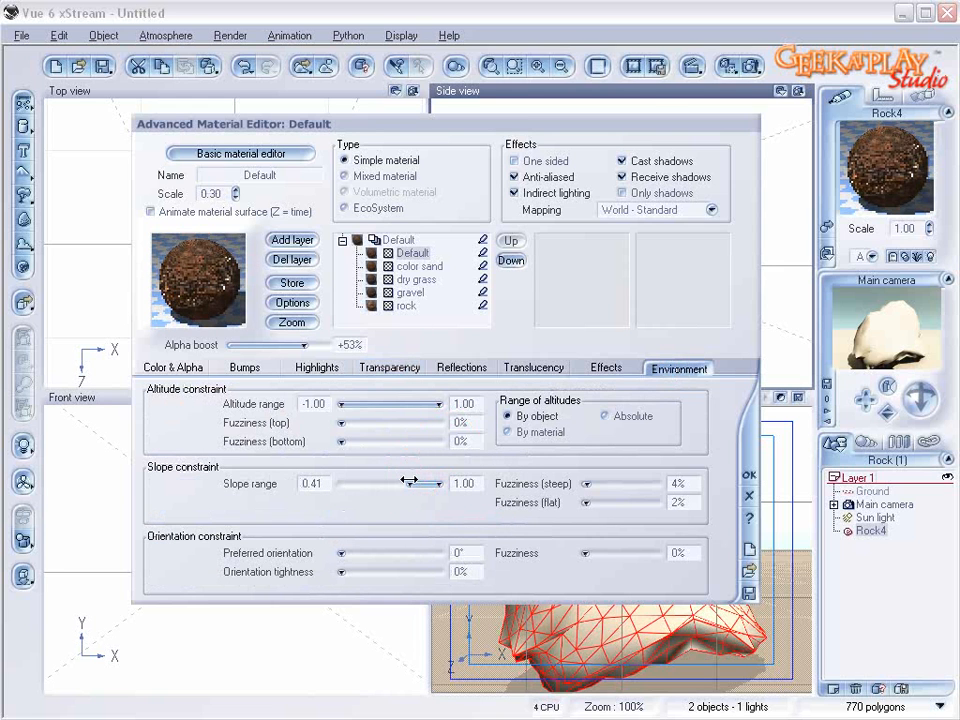
left_click_drag(597, 496, 602, 468)
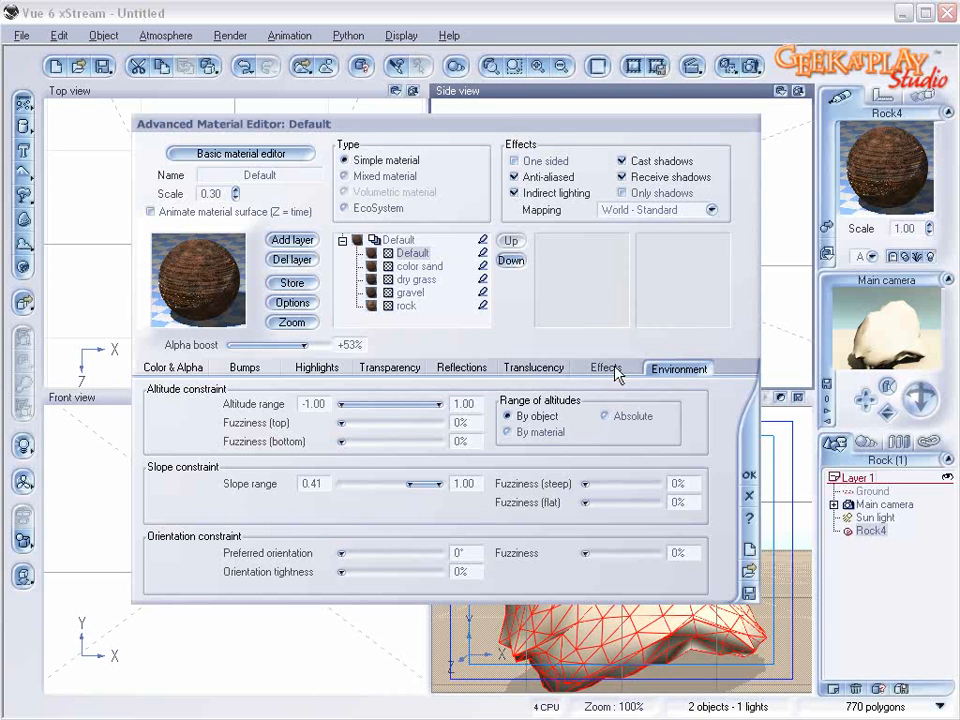
Step: Reduce the largest feature of the global transparency fractal to about 1.97 and rename the layer as "topsand"
left_click(372, 367)
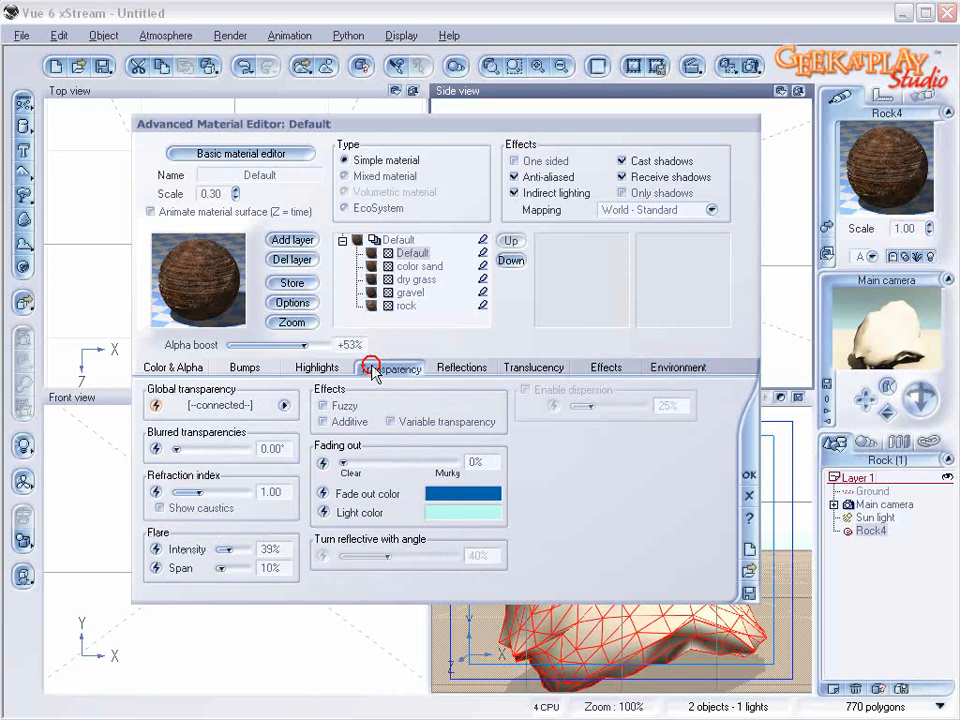
left_click(285, 405)
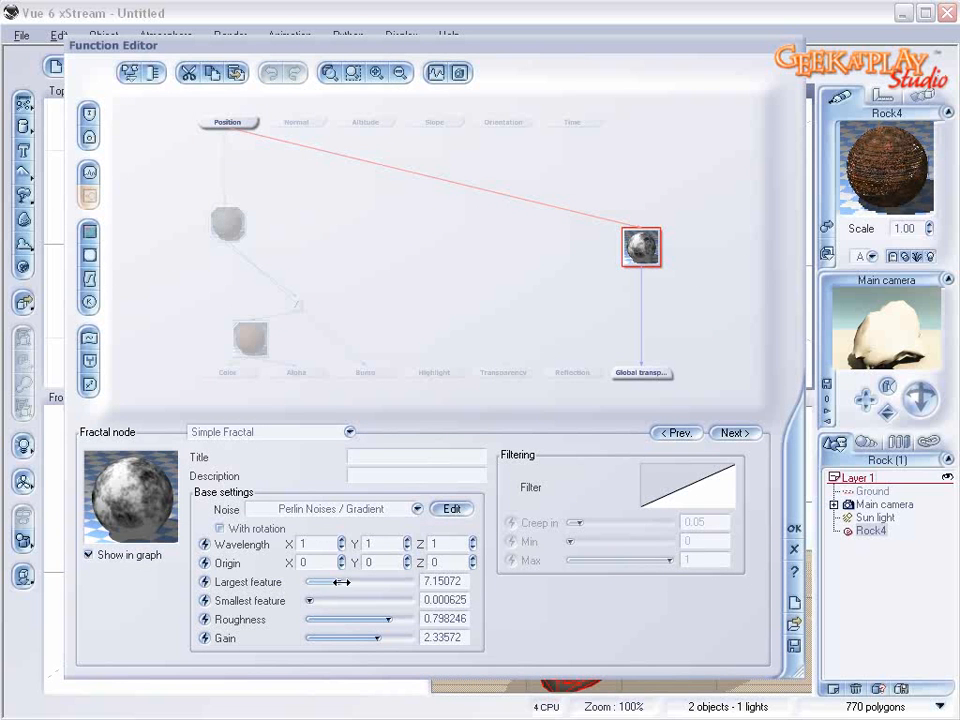
left_click_drag(347, 583, 331, 583)
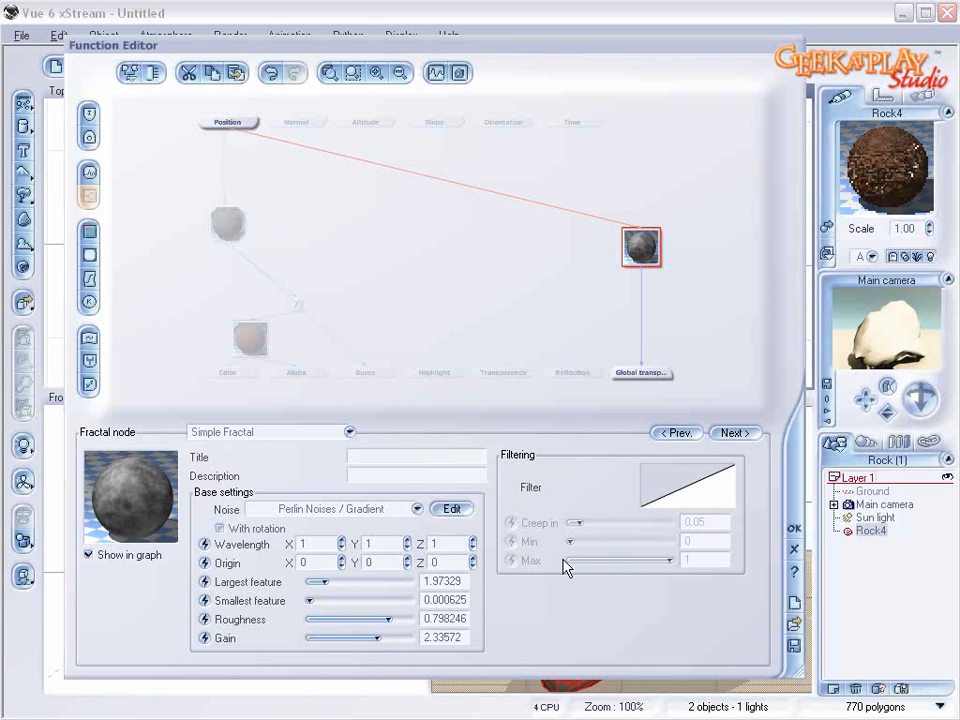
left_click(791, 527)
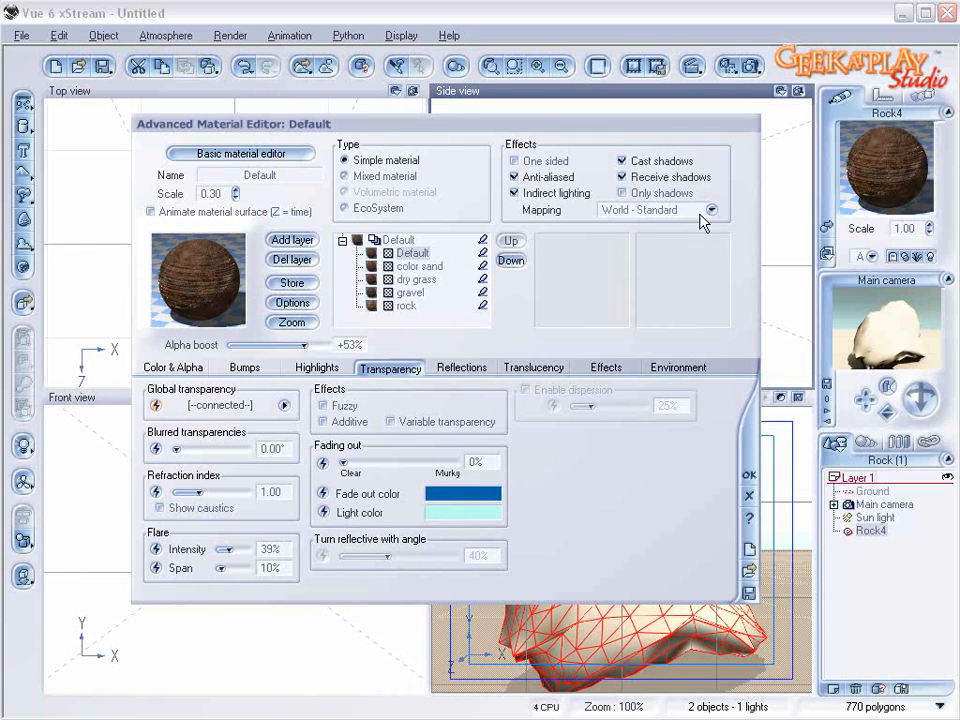
double_click(272, 174)
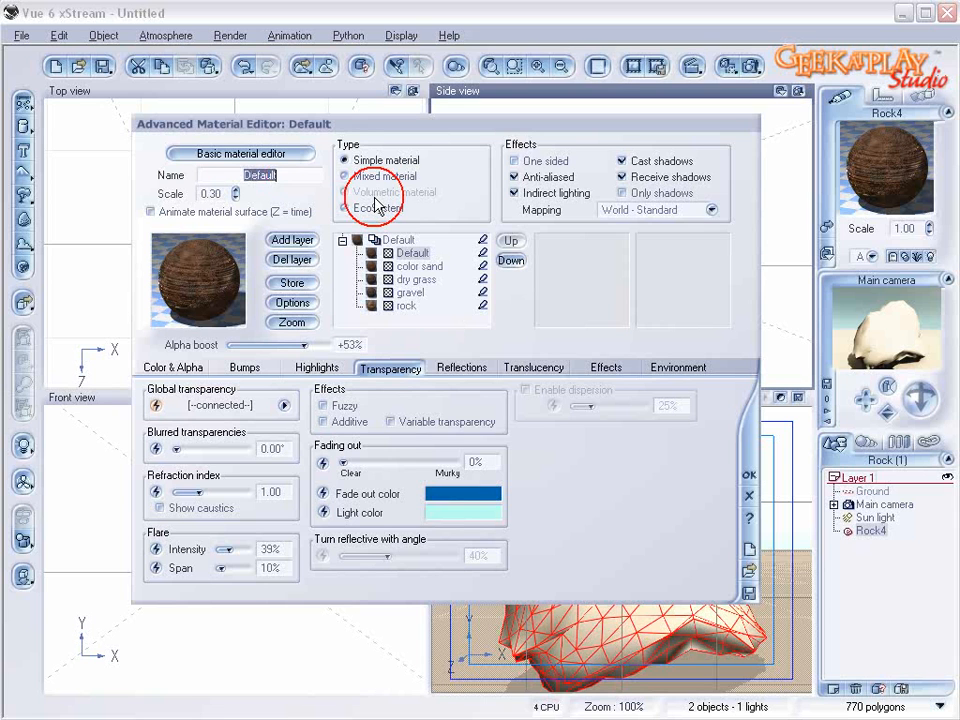
type("topsand")
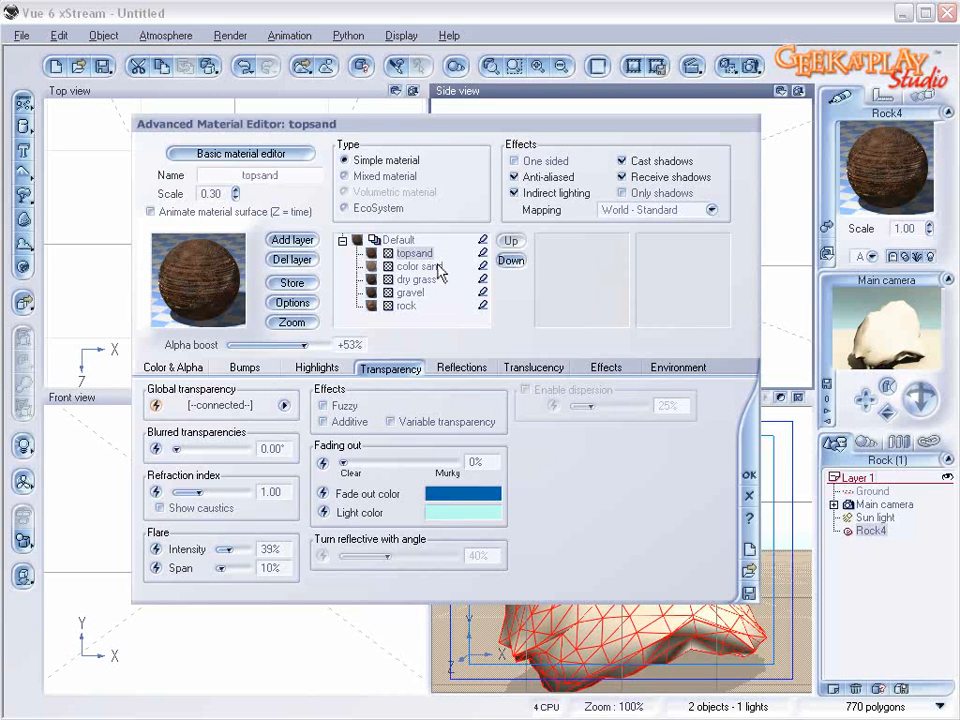
left_click(438, 270)
left_click(430, 282)
left_click(392, 293)
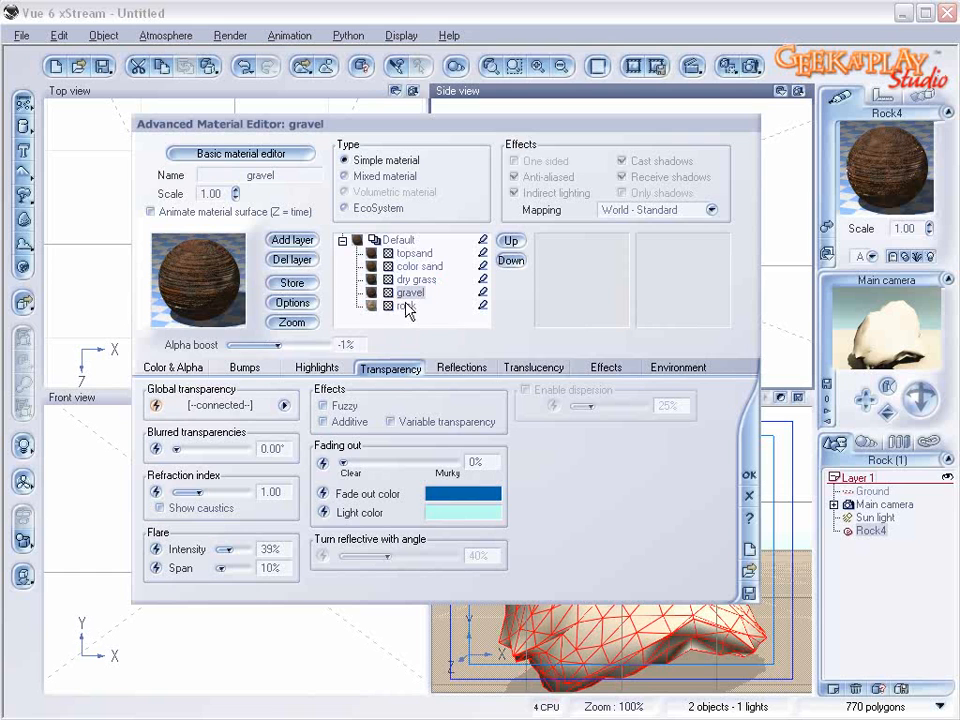
left_click(405, 306)
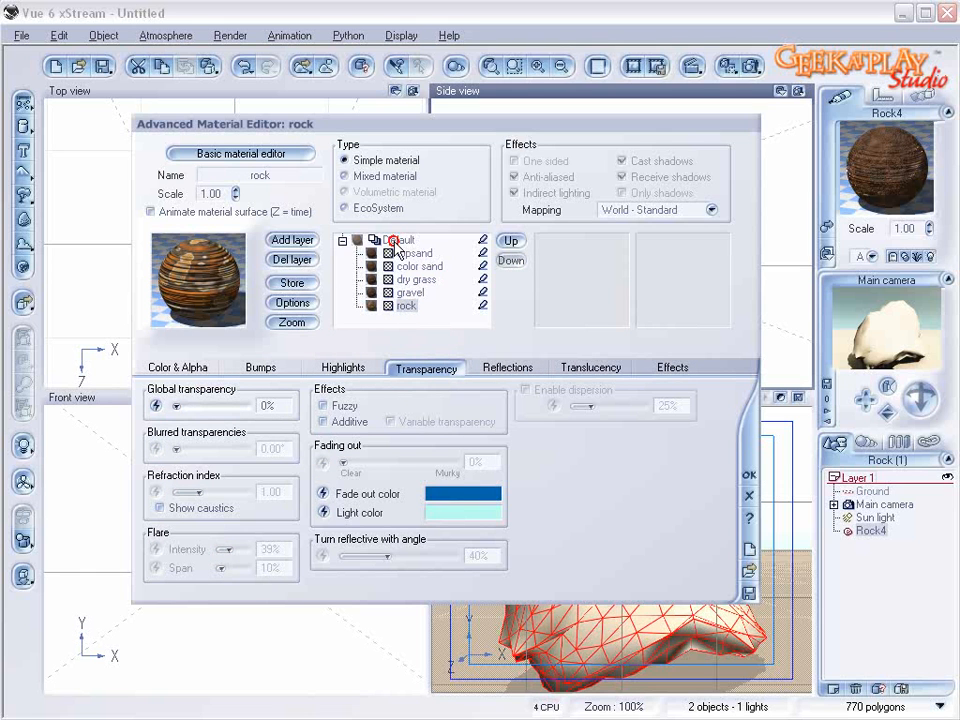
Step: Rename the top-level layered material from Default to "Western Rock"
left_click(406, 246)
double_click(305, 178)
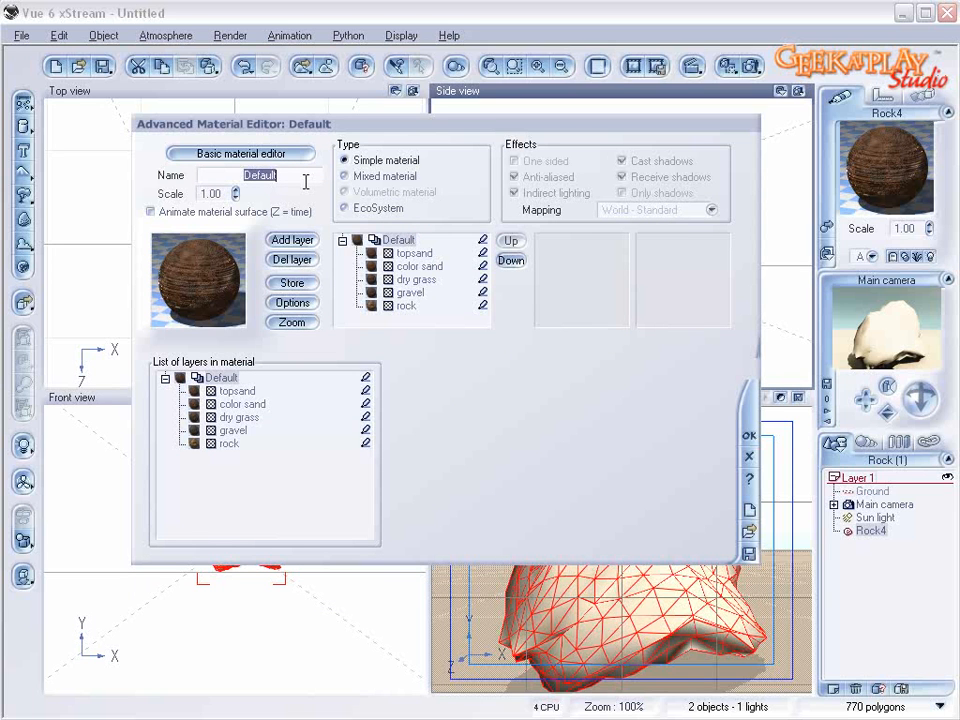
type("Western Ro")
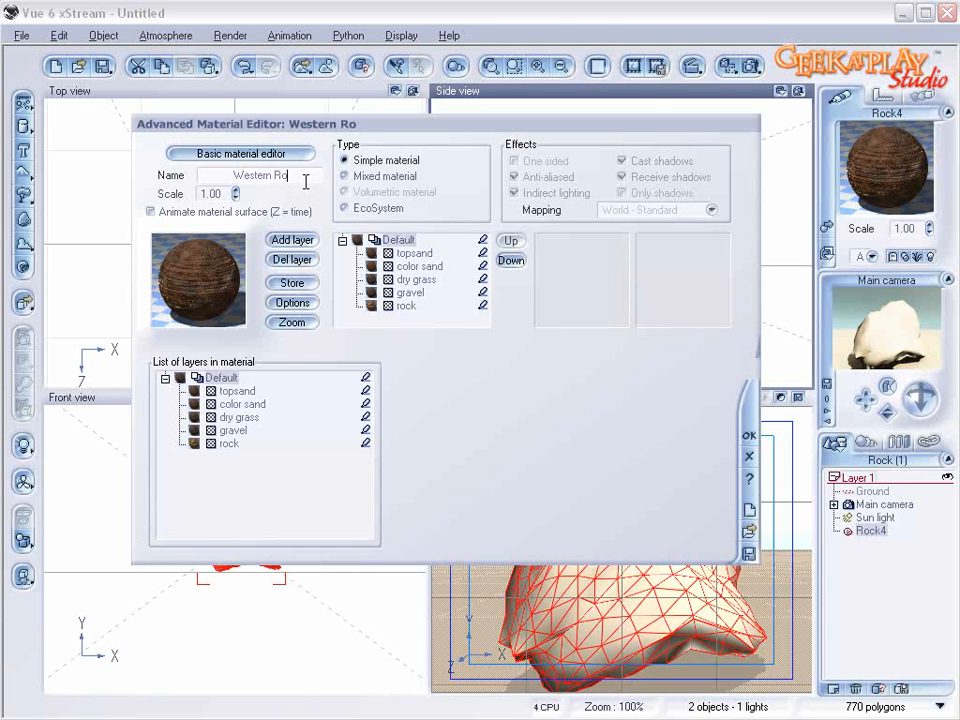
type("ck")
key("Return")
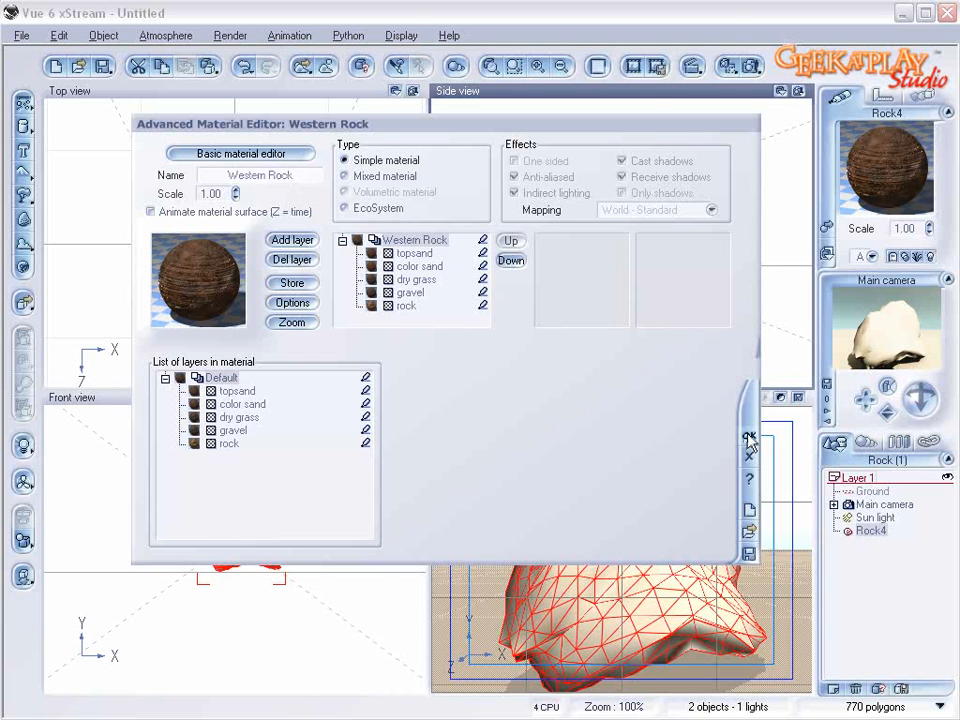
Step: Apply the finished Western Rock material to the rock and render the scene, closing the render display
left_click(749, 439)
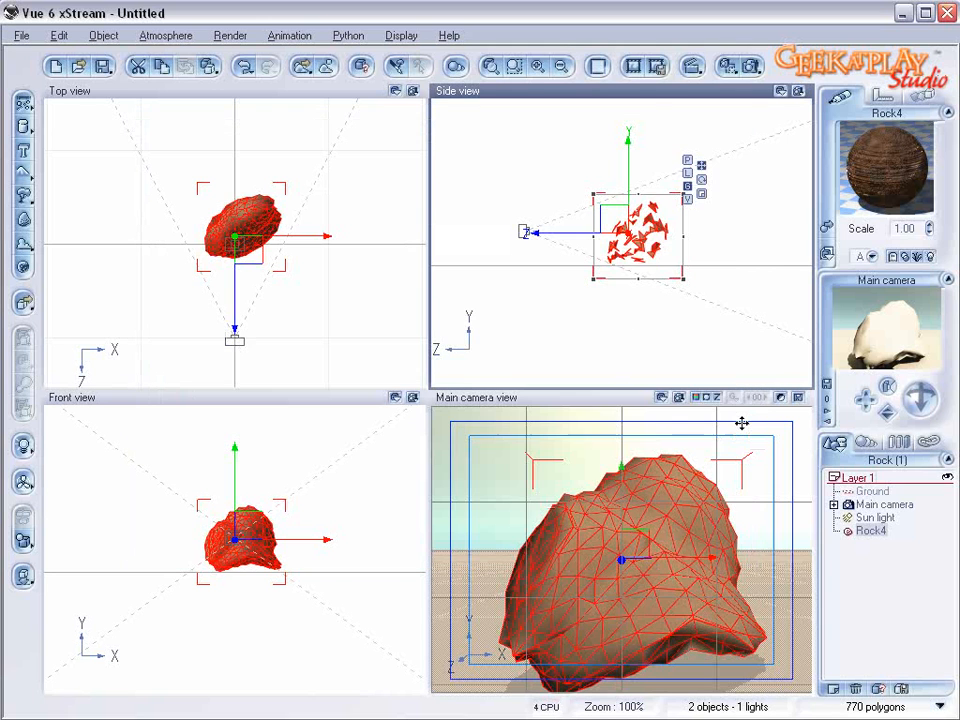
left_click(752, 66)
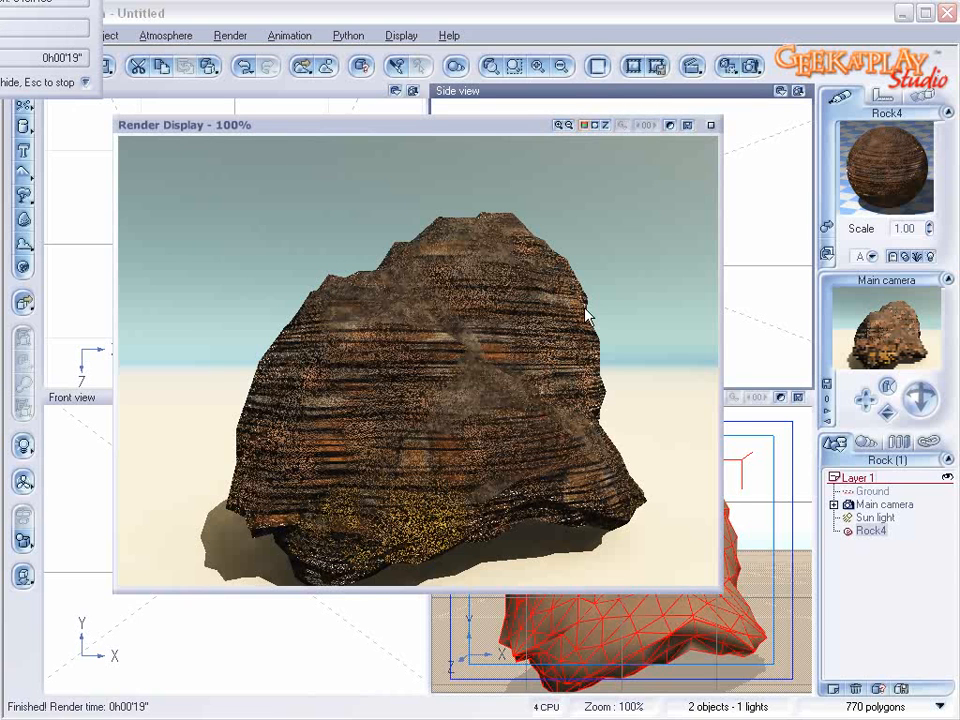
left_click(713, 128)
Step: Save the top-level Western Rock material to the Landscapes folder as "Western Rock #4" with the description "Geekatplay Studio"
double_click(874, 187)
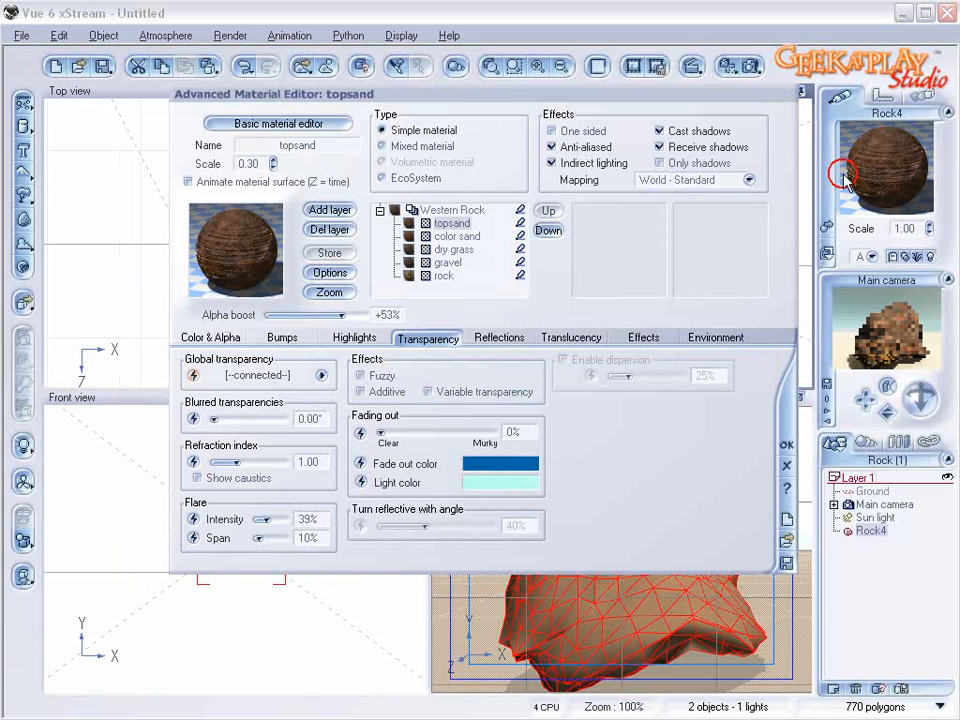
left_click(463, 209)
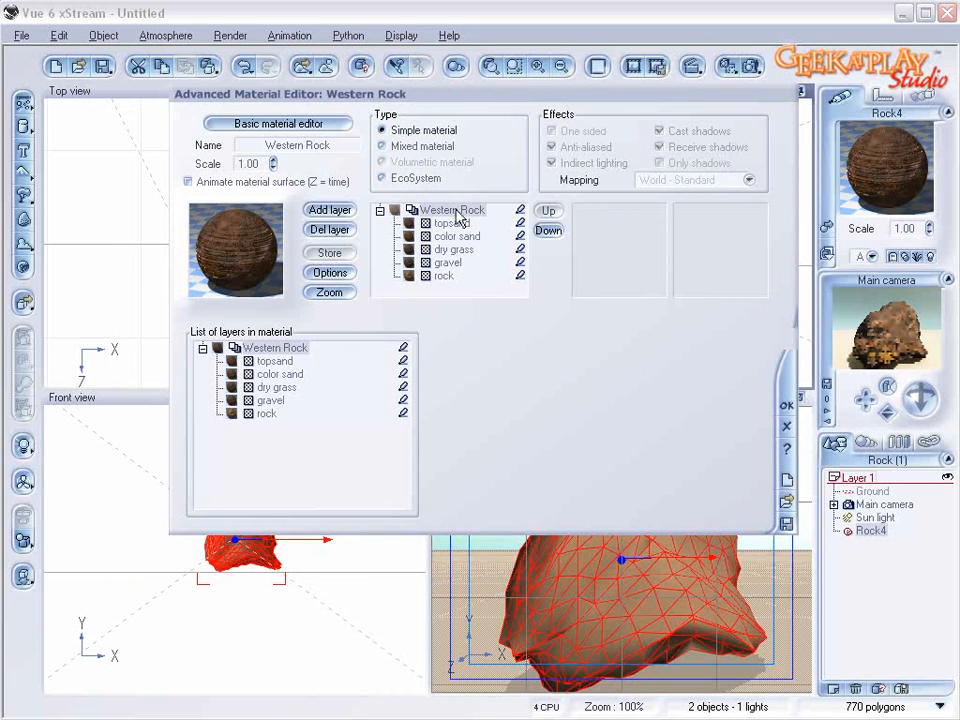
left_click(452, 237)
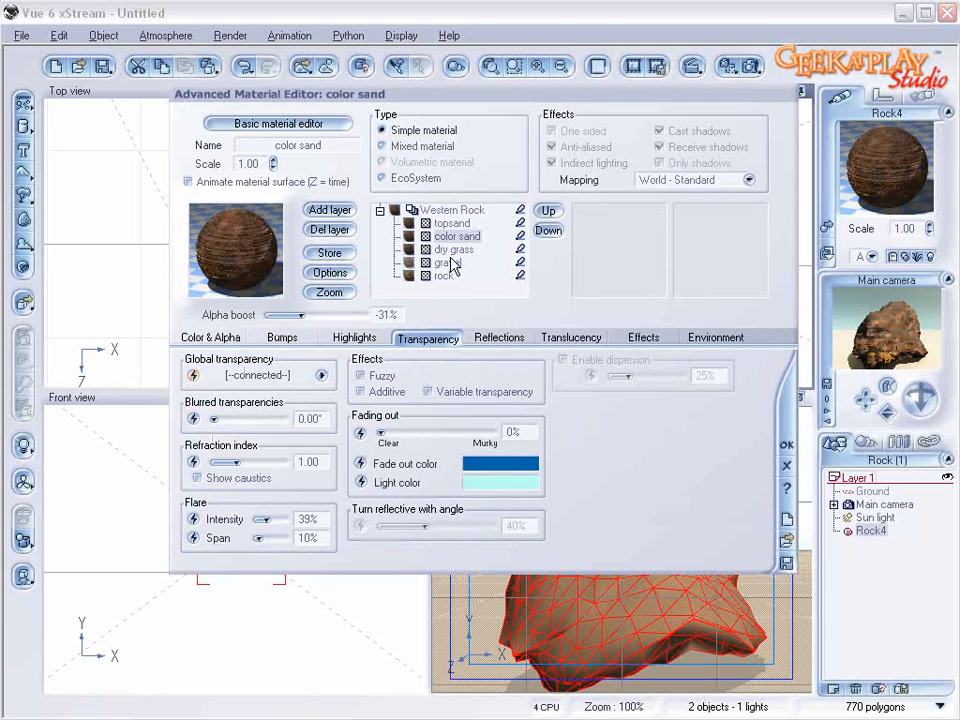
left_click(472, 212)
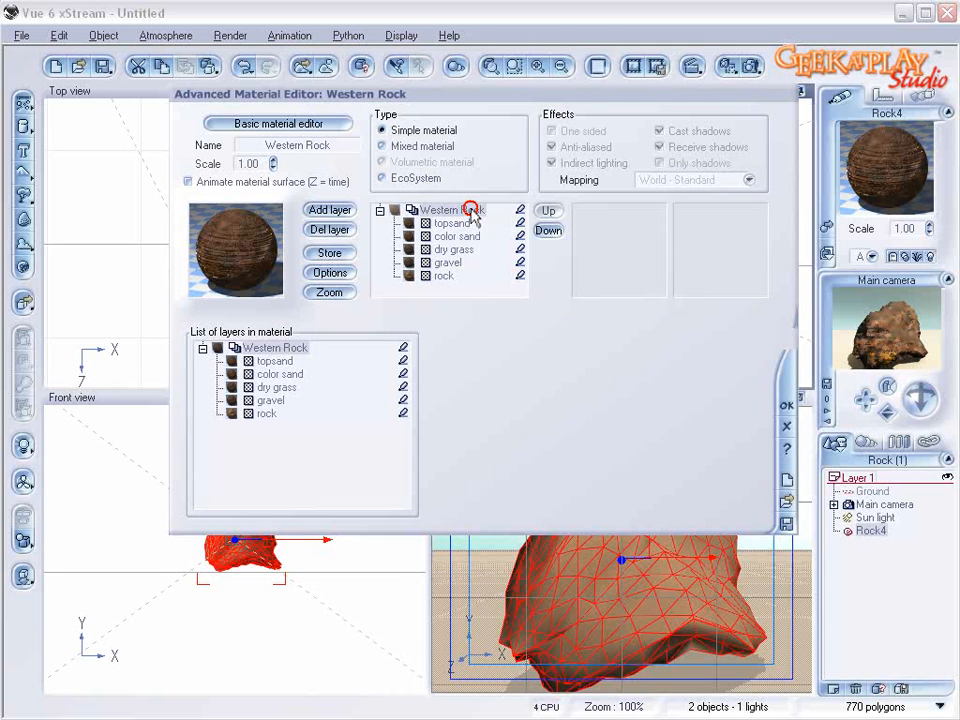
left_click(787, 524)
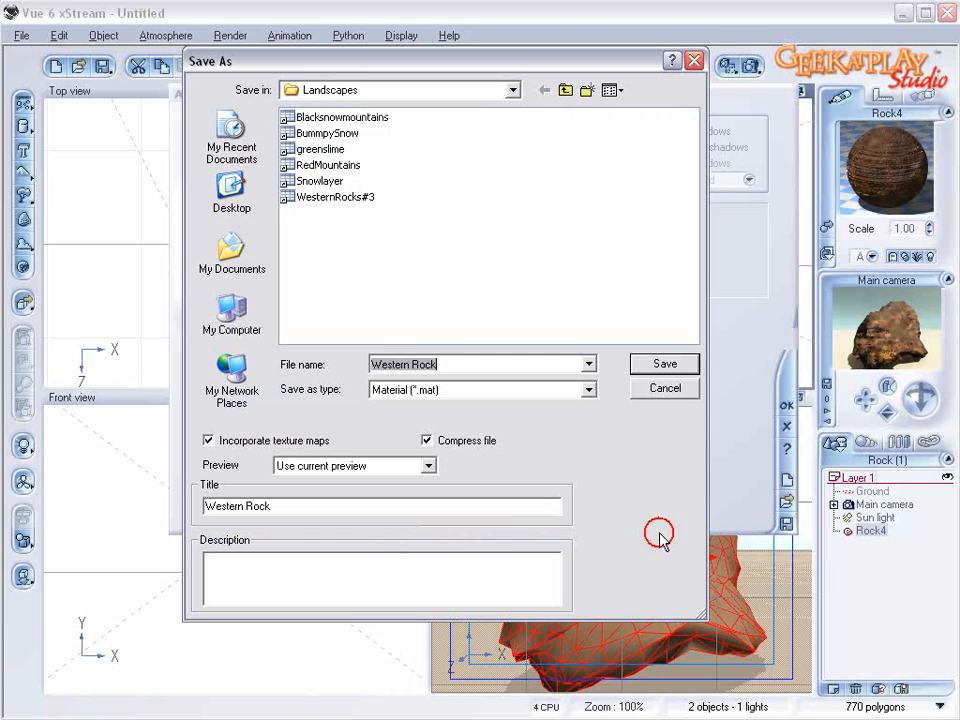
left_click(484, 361)
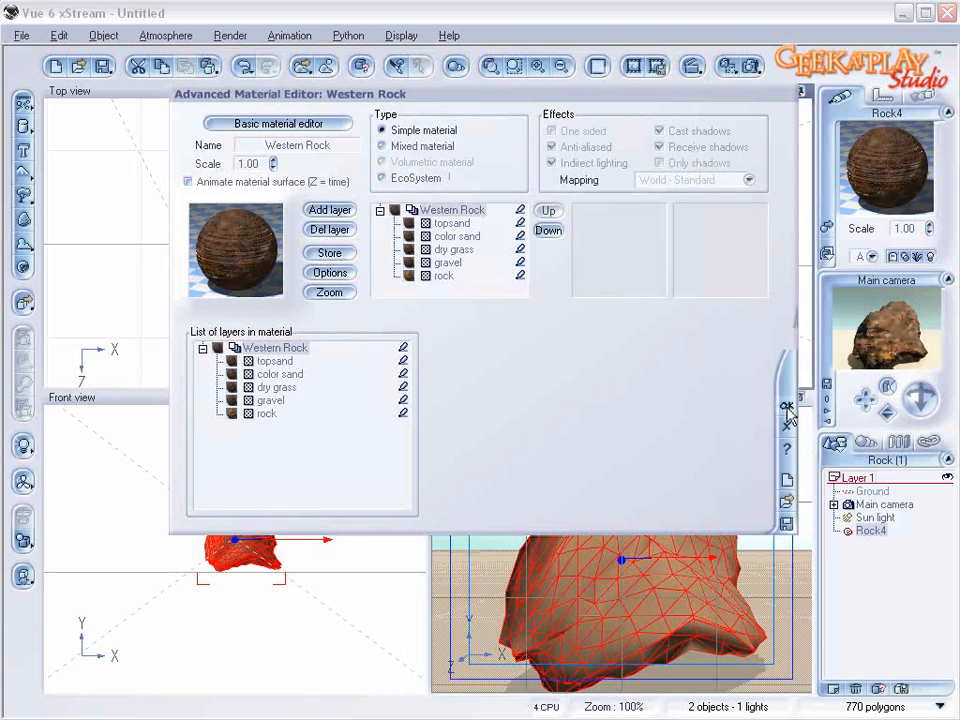
left_click(787, 410)
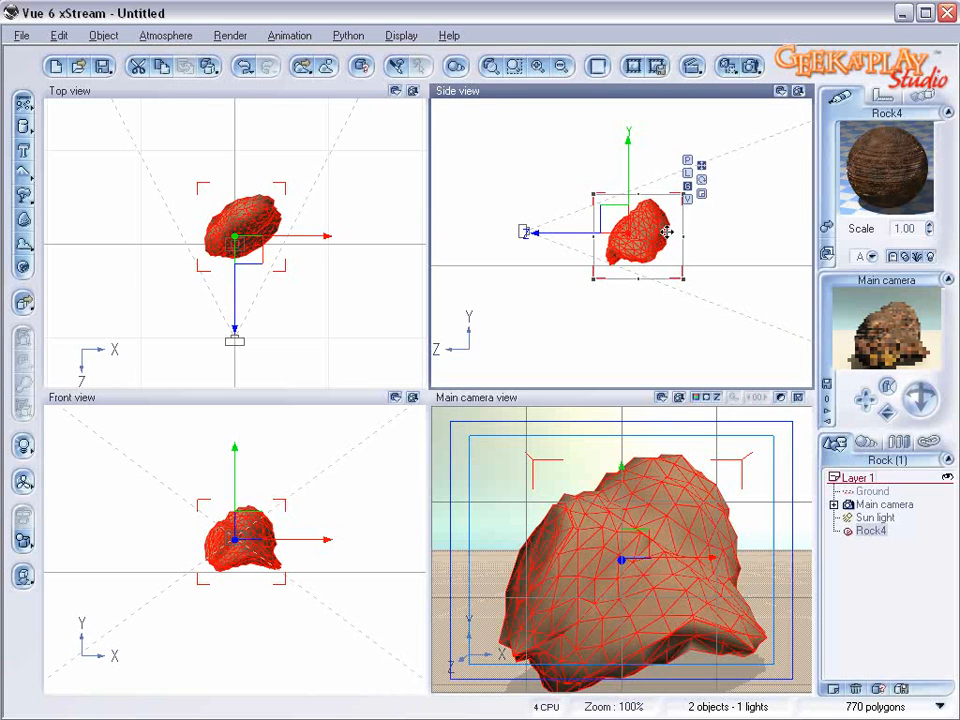
Step: Delete the rock and add a standard terrain to the scene, scaled up considerably
key("Delete")
scroll(240, 180, "down", 5)
right_click_drag(240, 180, 261, 231)
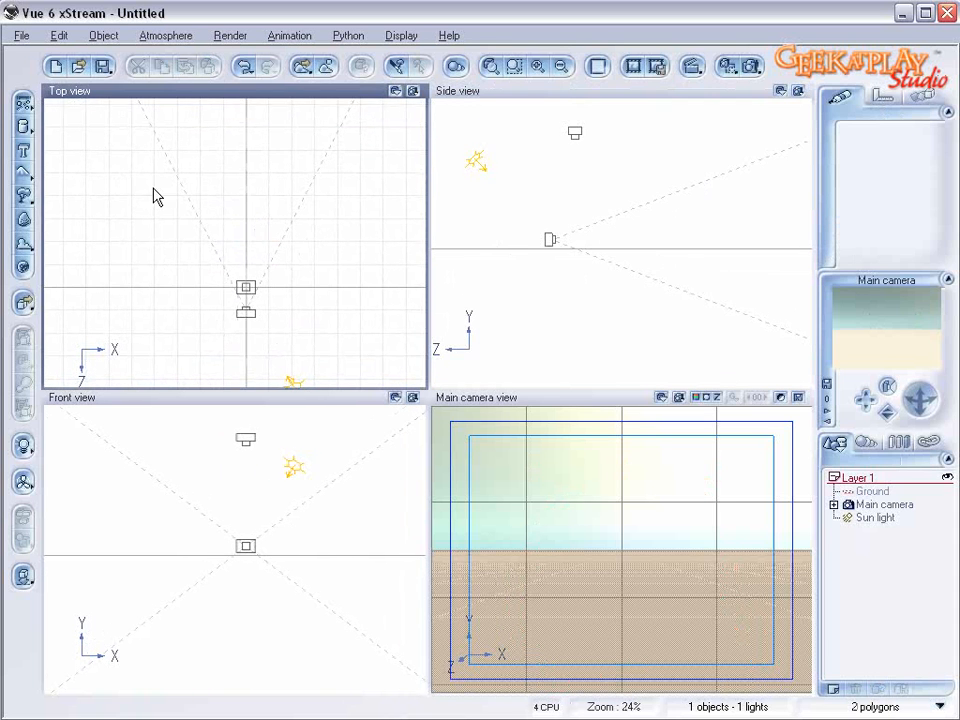
left_click(30, 175)
left_click_drag(266, 213, 562, 48)
Step: Rotate the terrain slightly in the top view and move it in front of the camera
right_click_drag(314, 127, 293, 230)
left_click_drag(357, 238, 318, 241)
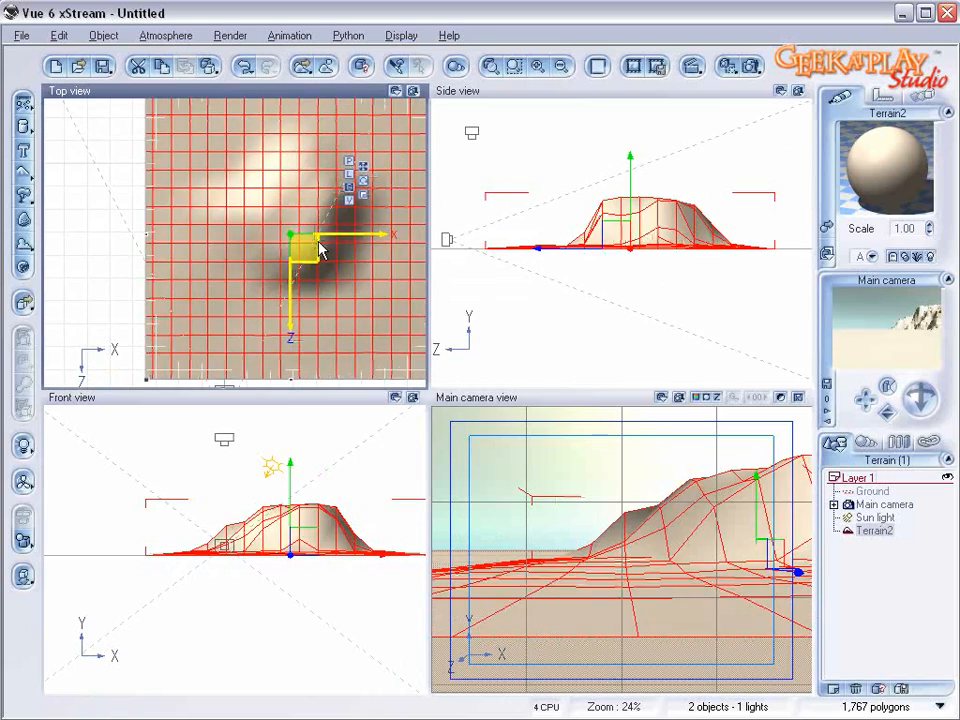
scroll(199, 279, "down", 1)
left_click_drag(158, 340, 186, 363)
mouse_move(287, 255)
left_mouse_down()
mouse_move(305, 237)
mouse_move(286, 232)
left_mouse_up()
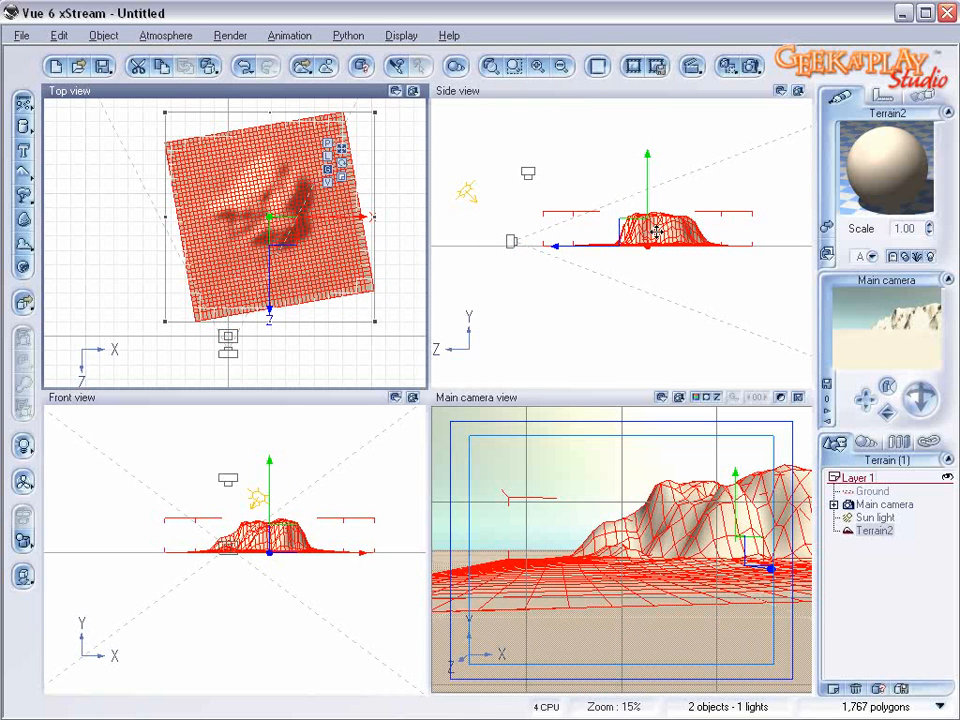
Step: Increase the terrain's resolution to 1024x1024 in the Terrain Editor
right_click(331, 210)
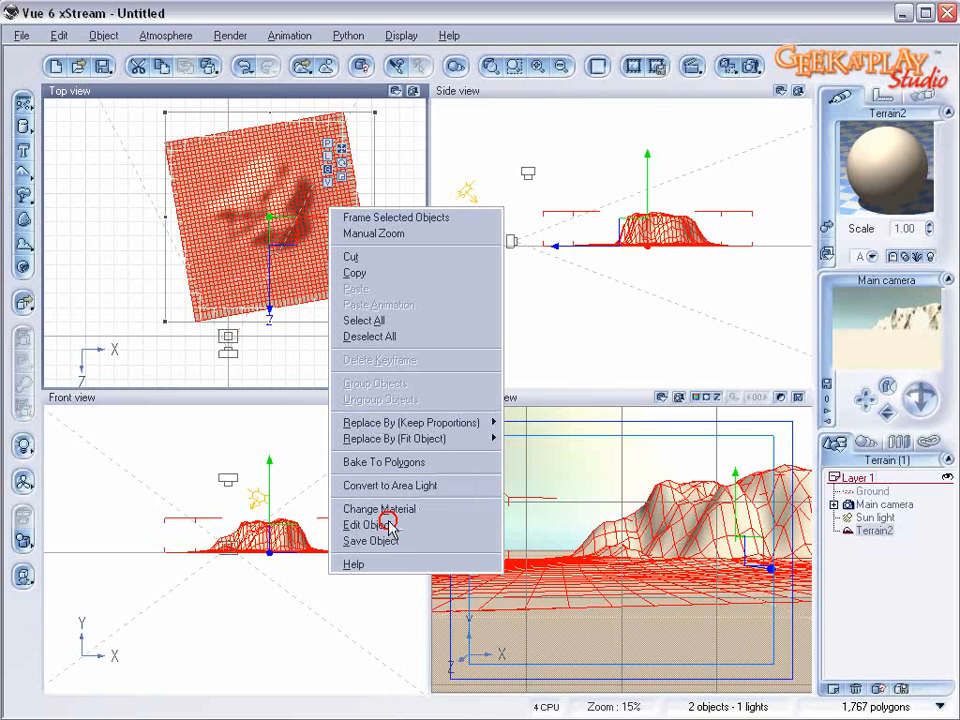
left_click(384, 524)
left_click(403, 119)
left_click(403, 119)
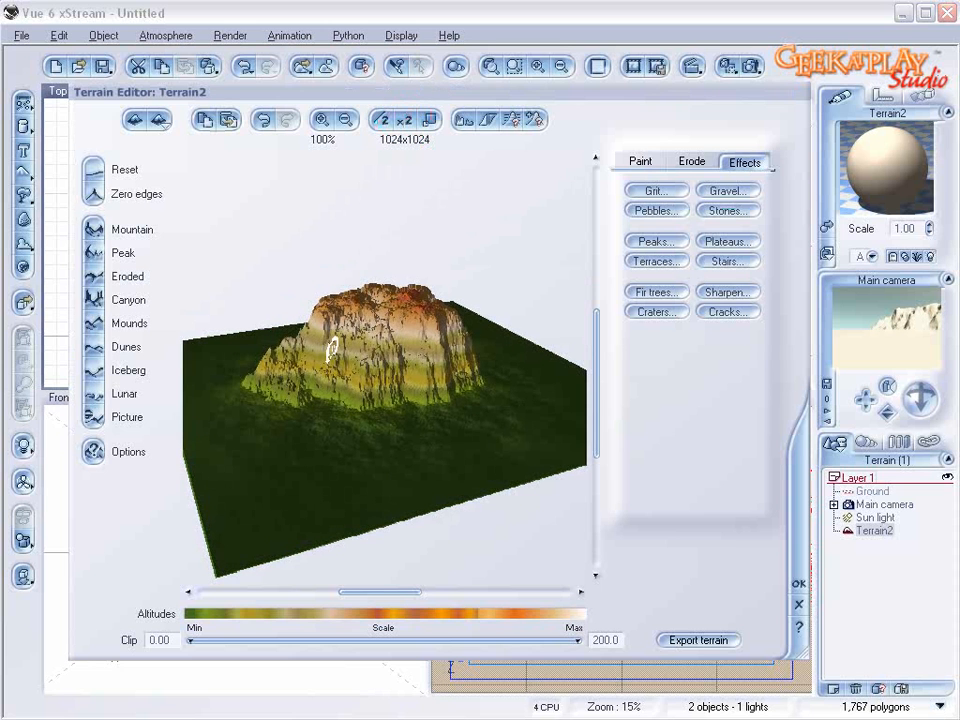
left_click(799, 585)
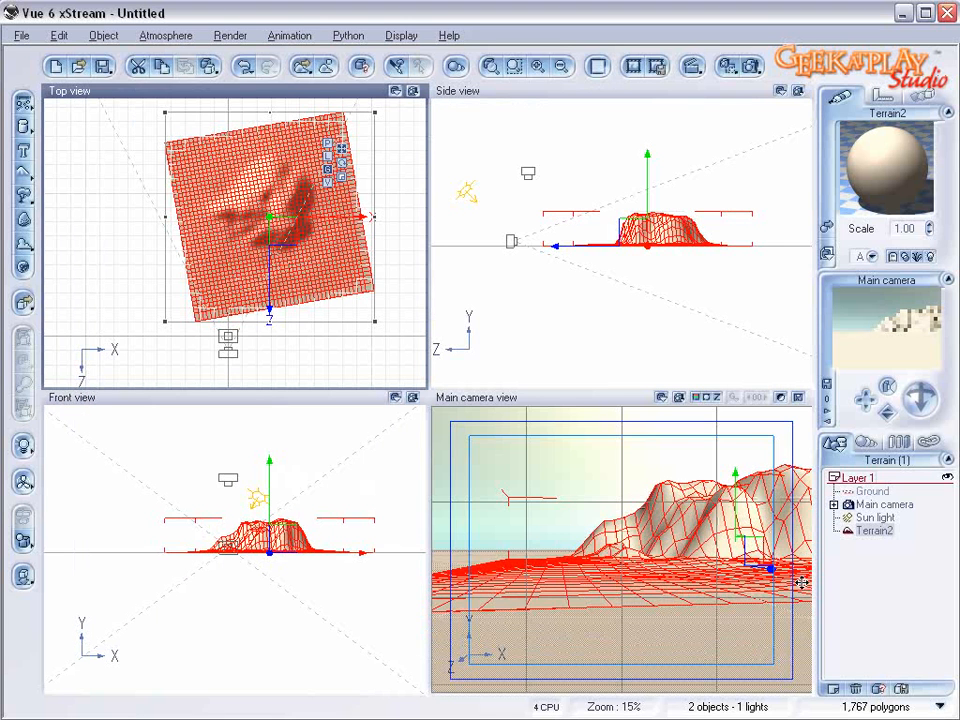
Step: Load the saved Western Rock #4 material onto the ground plane
left_click(880, 492)
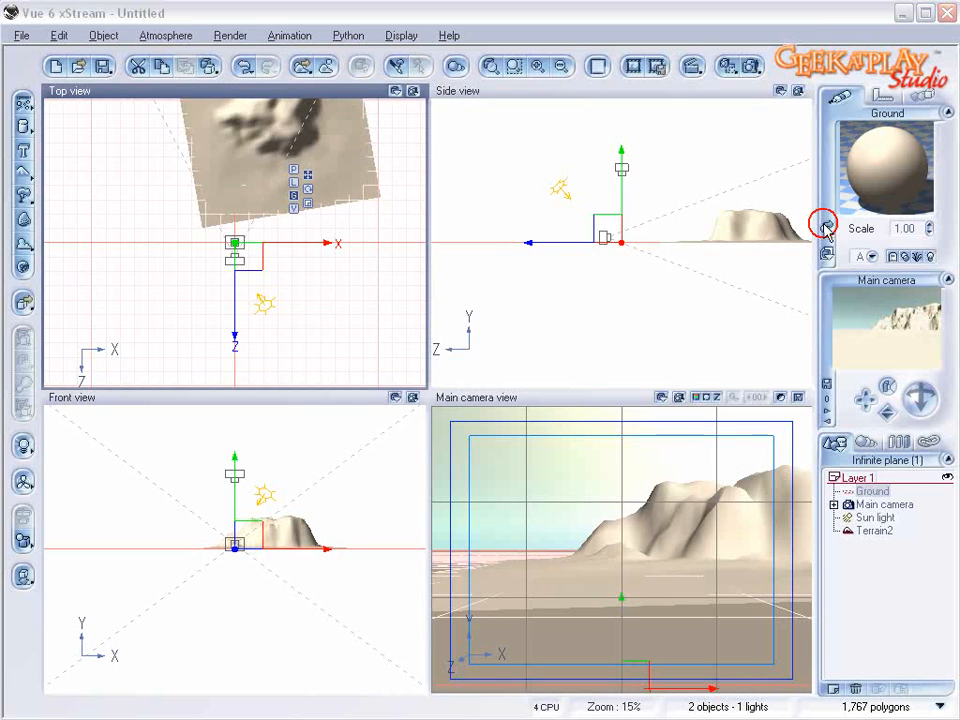
left_click(825, 224)
left_click(160, 597)
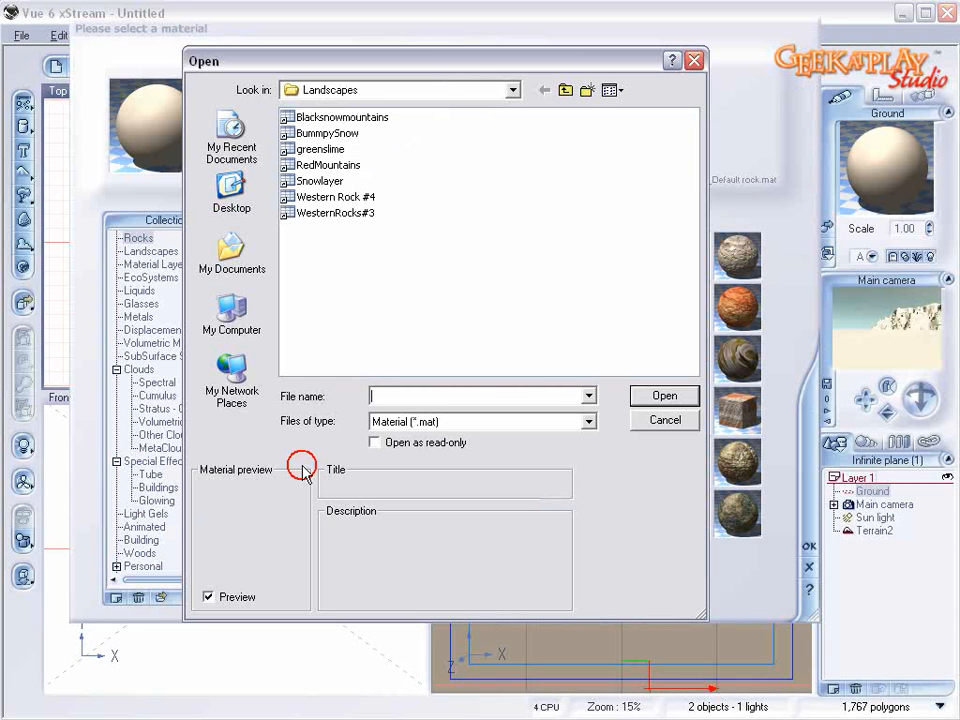
left_click(330, 199)
left_click(665, 396)
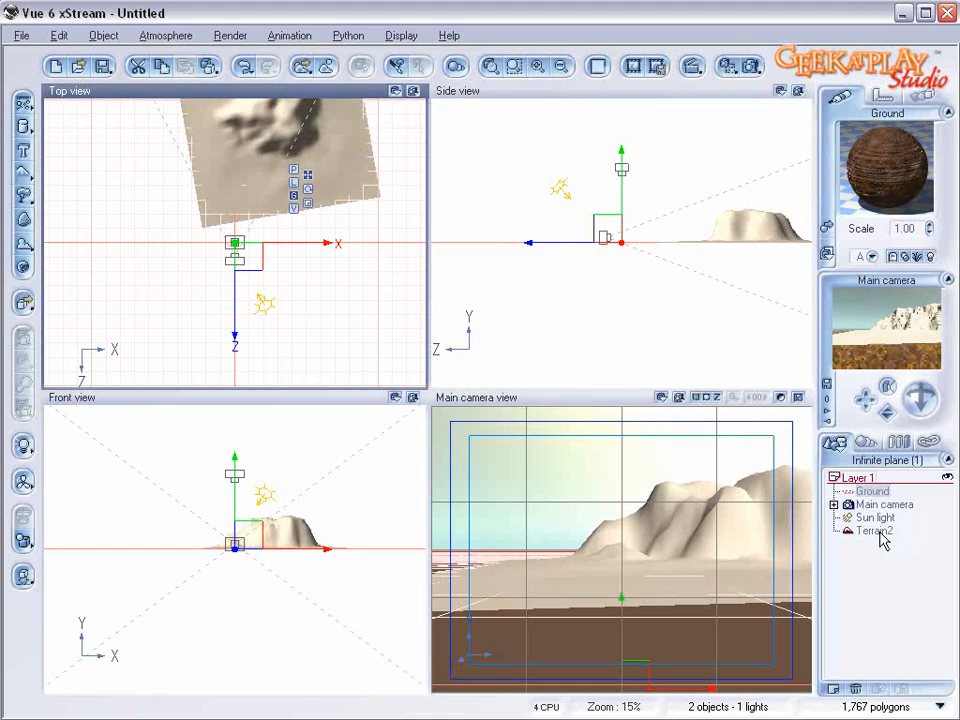
Step: Load the saved Western Rock #4 material onto the terrain
left_click(879, 532)
left_click(825, 226)
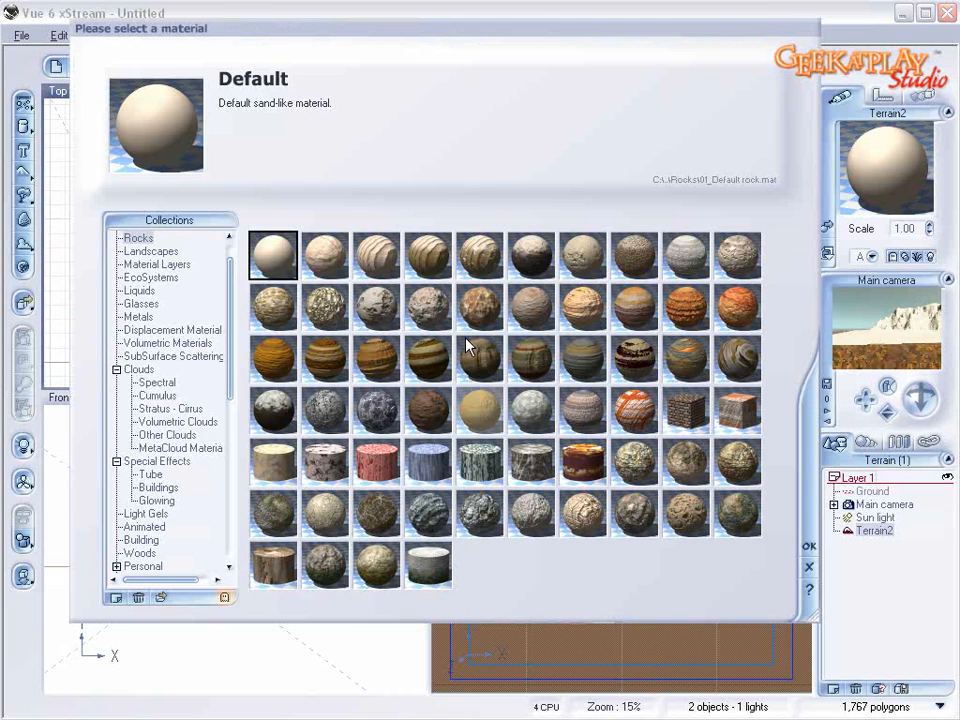
left_click(160, 597)
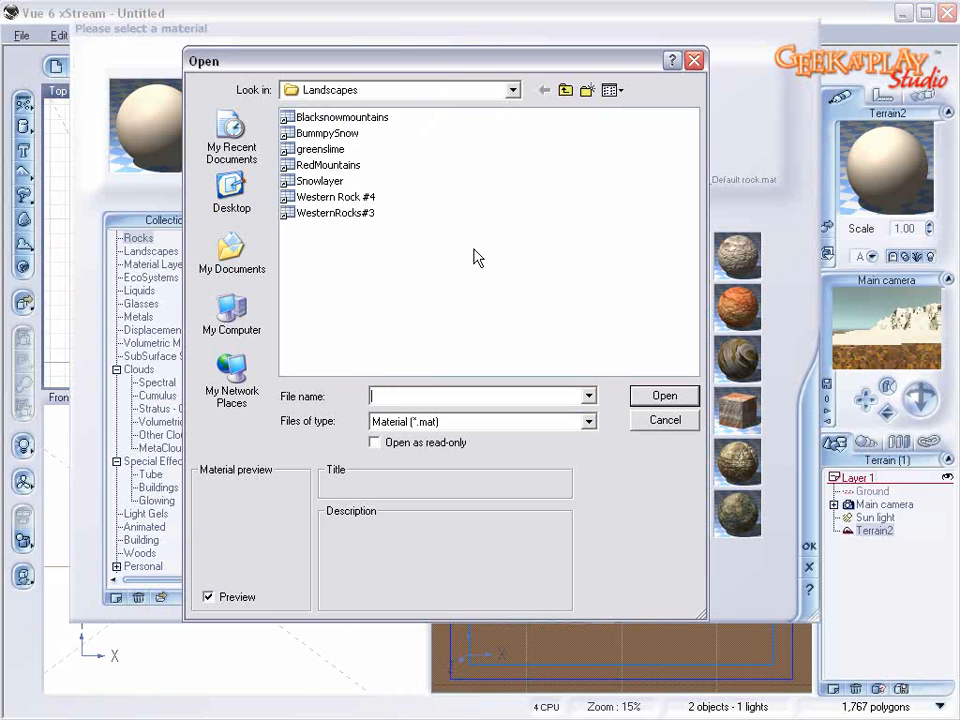
left_click(336, 213)
left_click(335, 197)
left_click(665, 396)
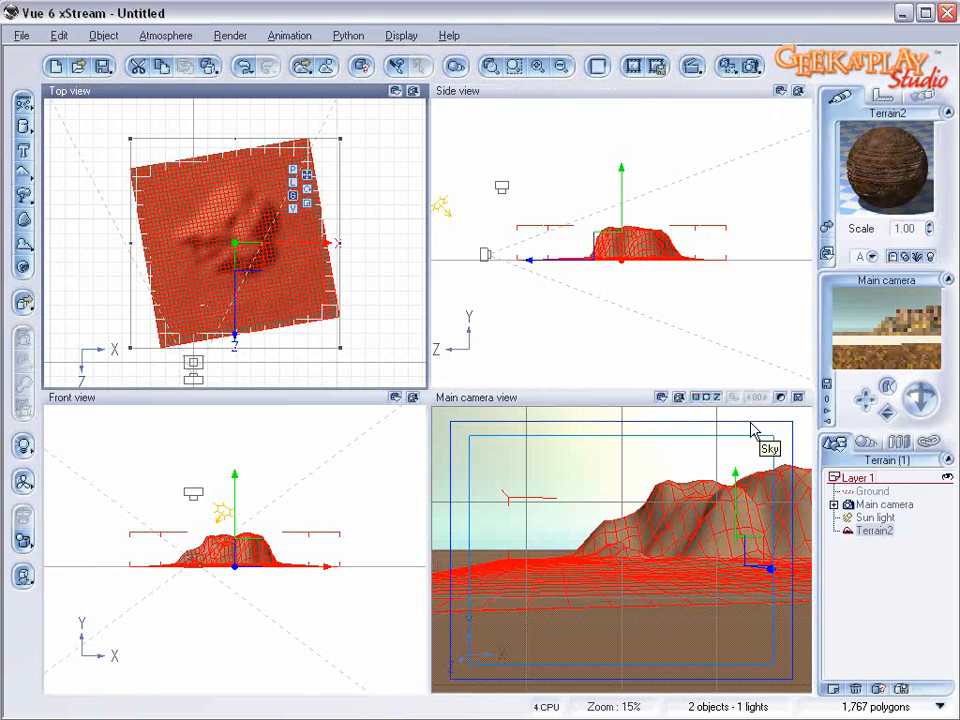
Step: Render the terrain scene to check the material and close the render display
left_click(750, 66)
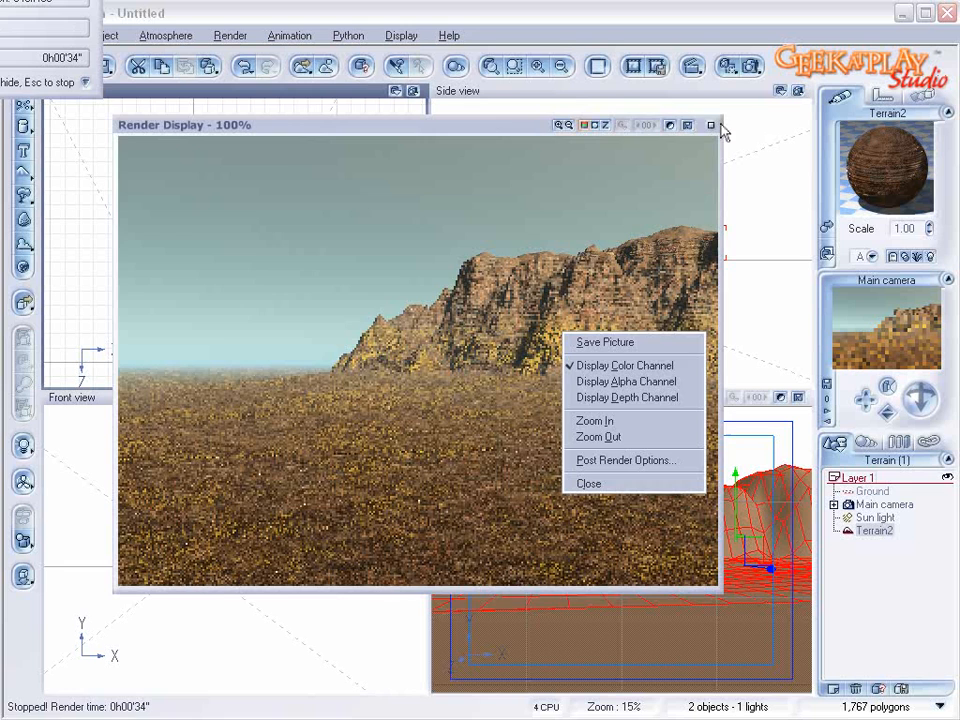
left_click(714, 124)
left_click(714, 124)
Step: Set the alpha boost of the color sand layer in the terrain's material to -20%
double_click(878, 160)
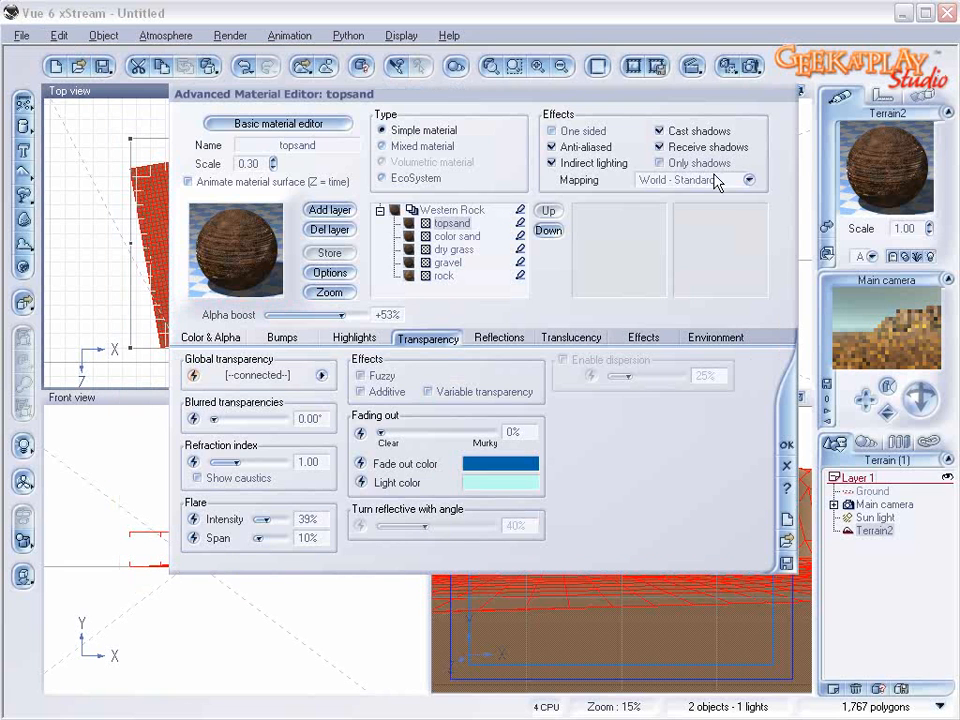
left_click(462, 237)
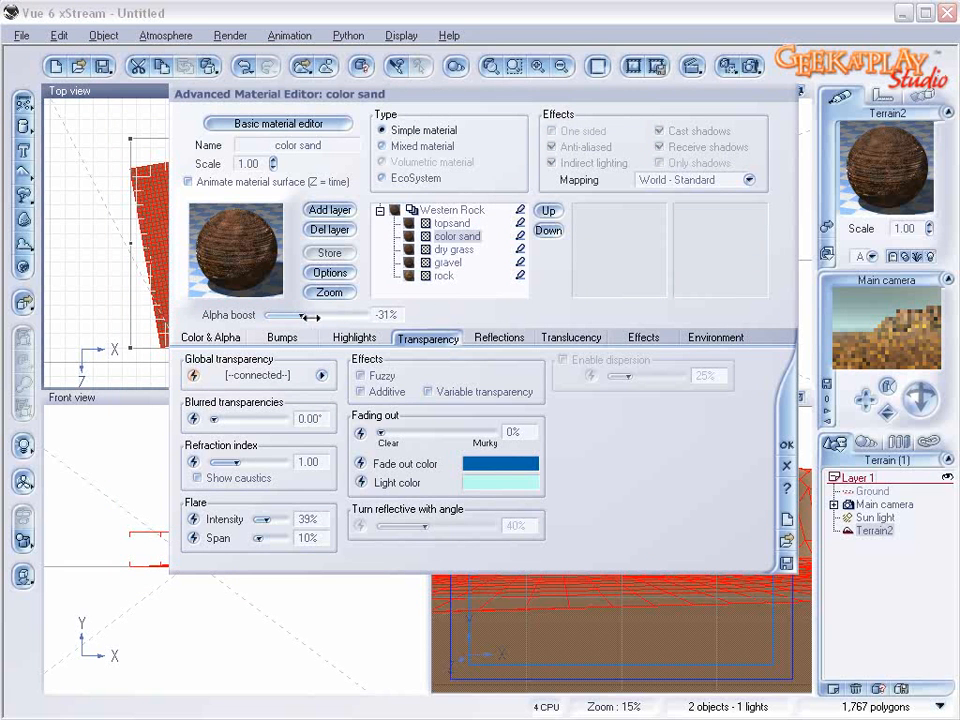
left_click_drag(303, 316, 313, 316)
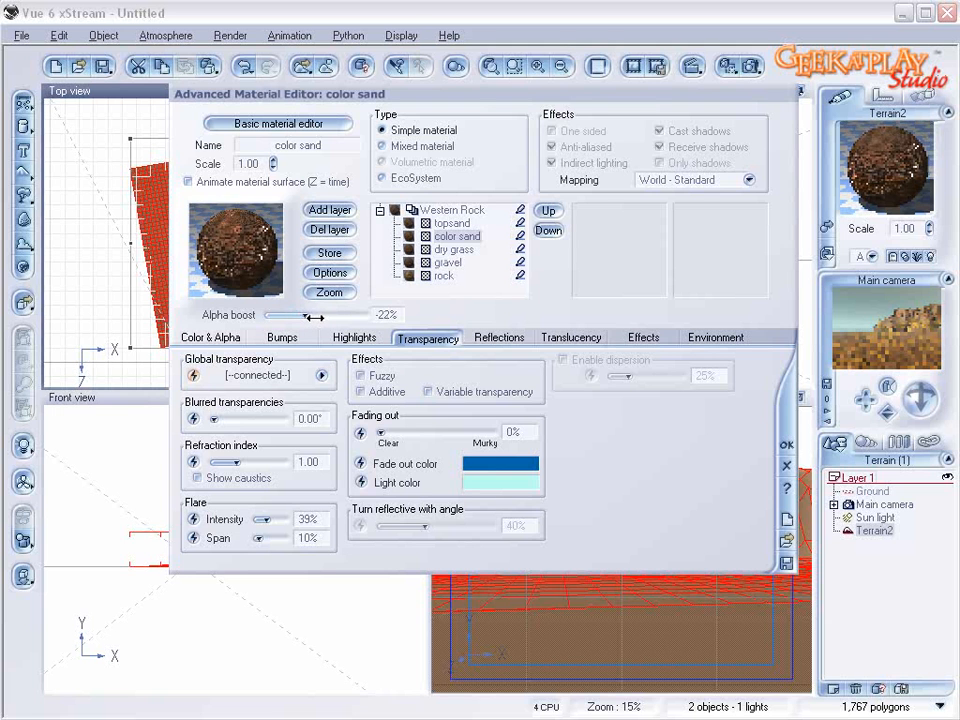
left_click(213, 338)
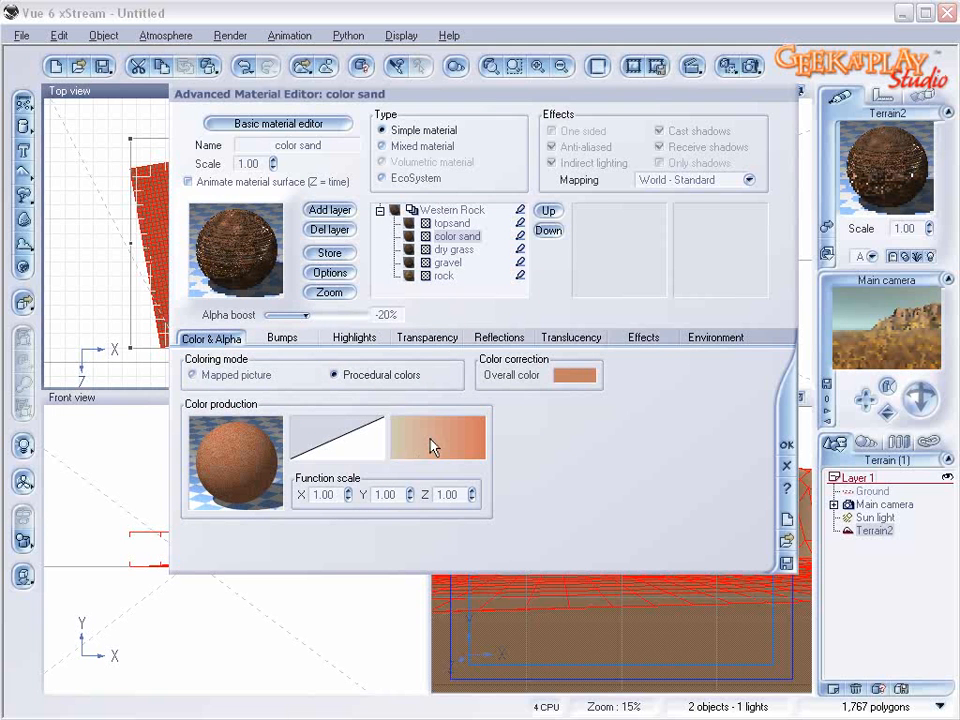
left_click_drag(313, 314, 306, 314)
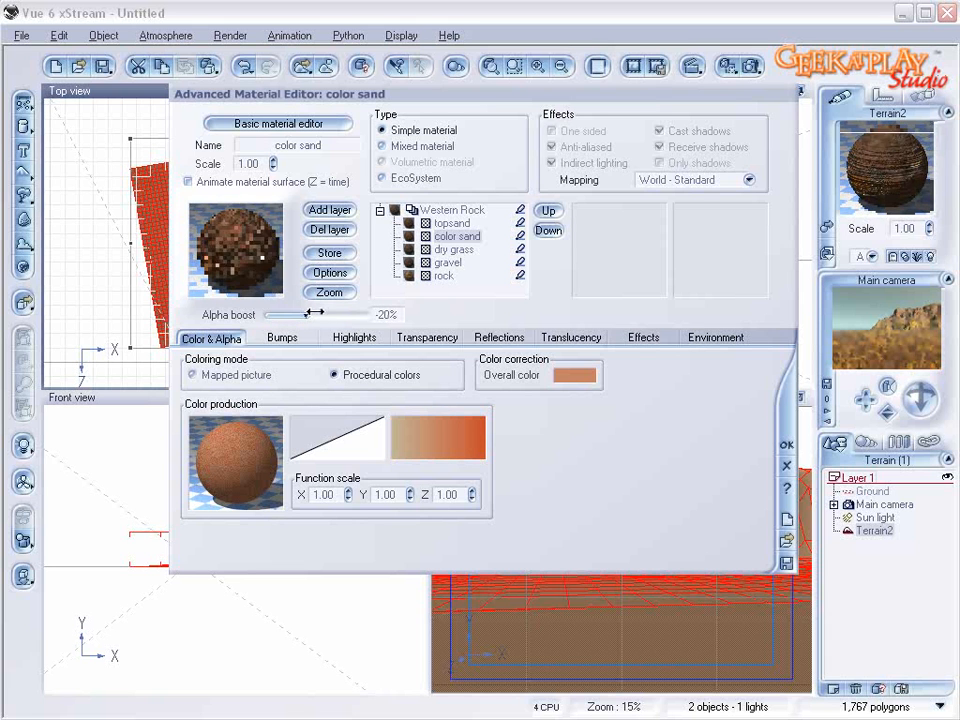
left_click(784, 446)
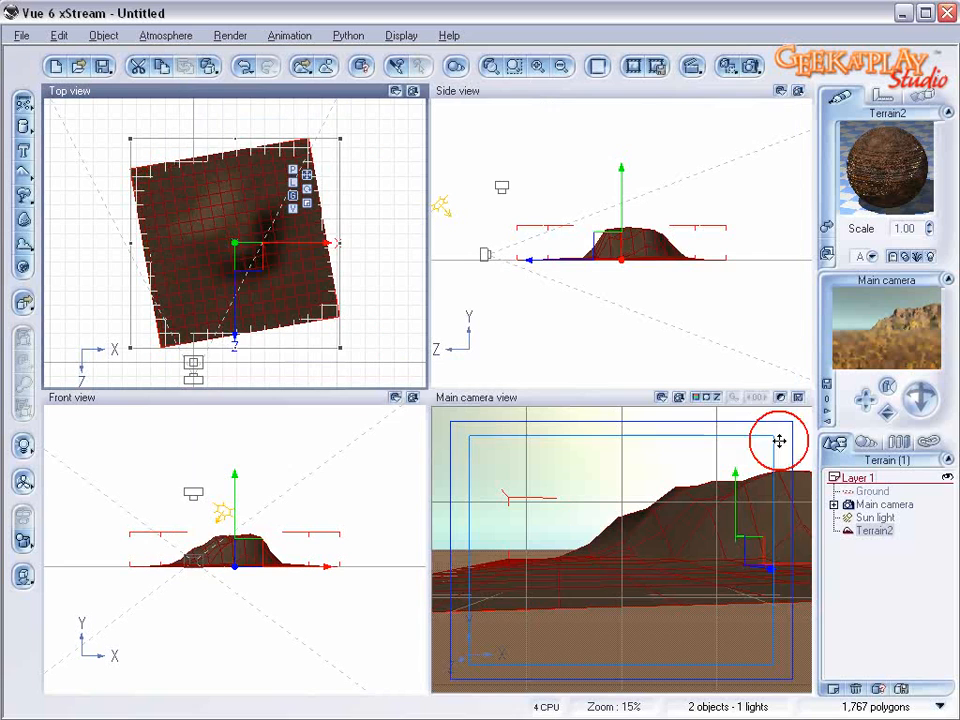
Step: Add a rock to the scene, enlarge and raise it, and place it on the camera view's left side near the camera
right_click_drag(235, 321, 282, 283)
scroll(237, 250, "up", 5)
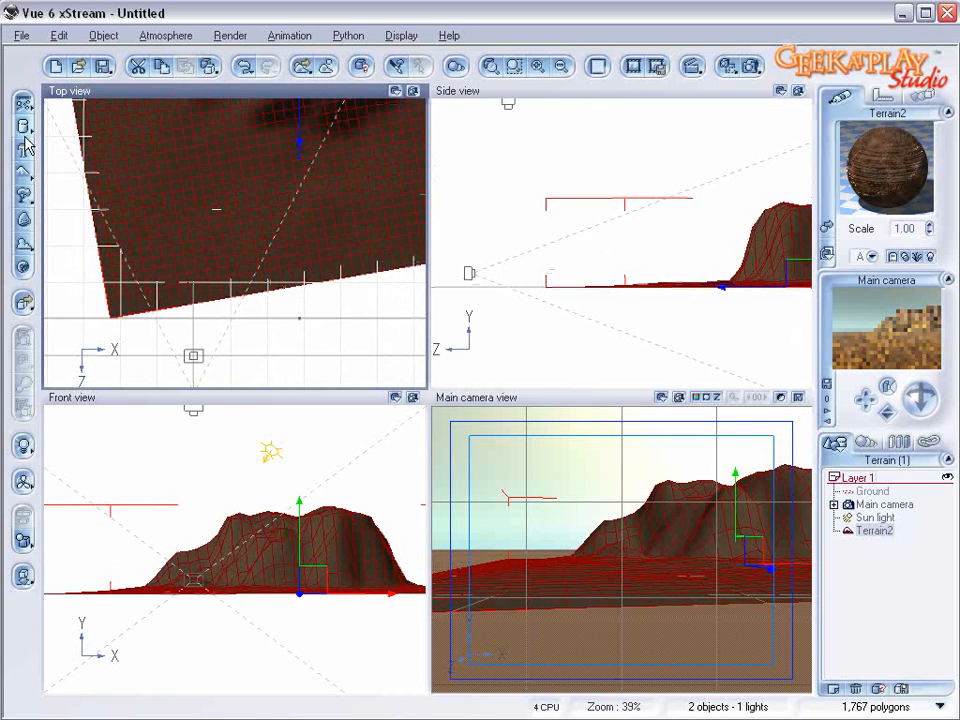
left_click(23, 172)
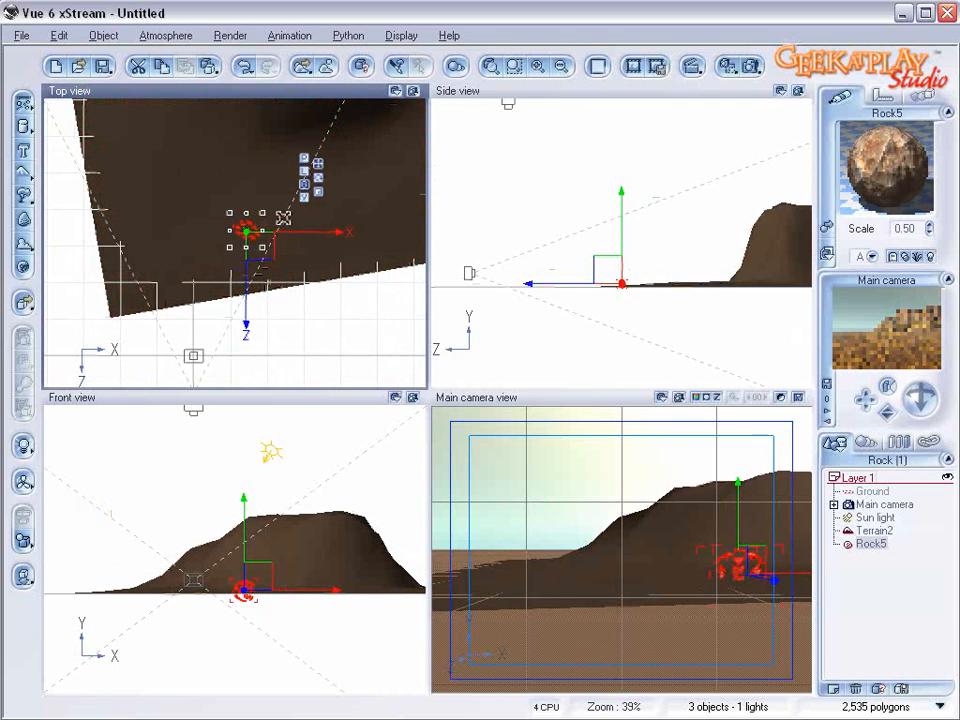
left_click_drag(276, 226, 261, 233)
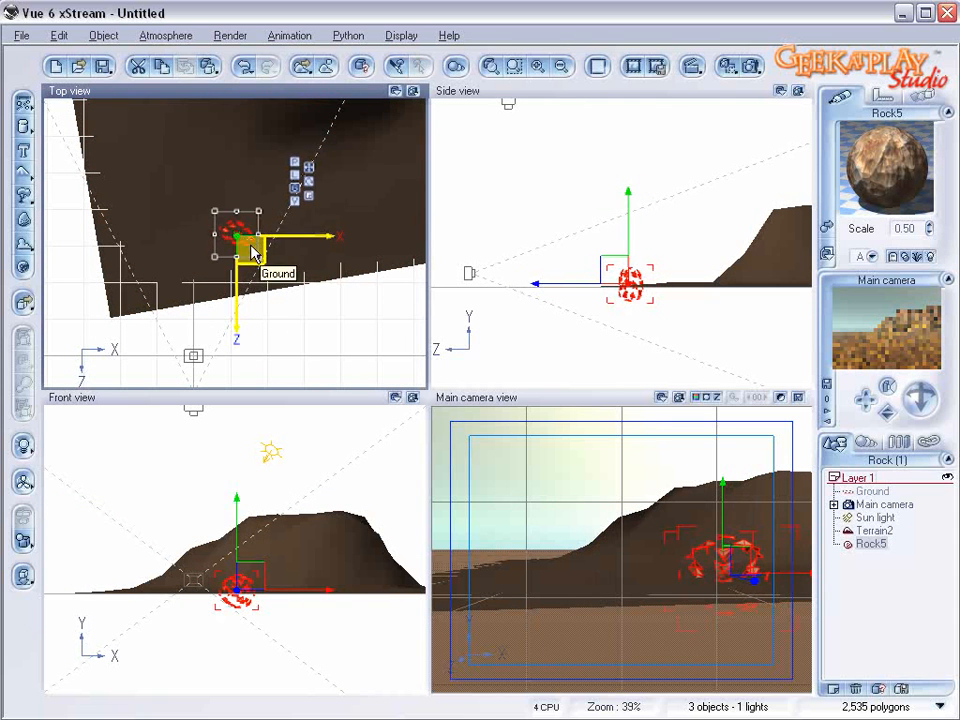
left_click(617, 276)
left_click_drag(617, 276, 618, 266)
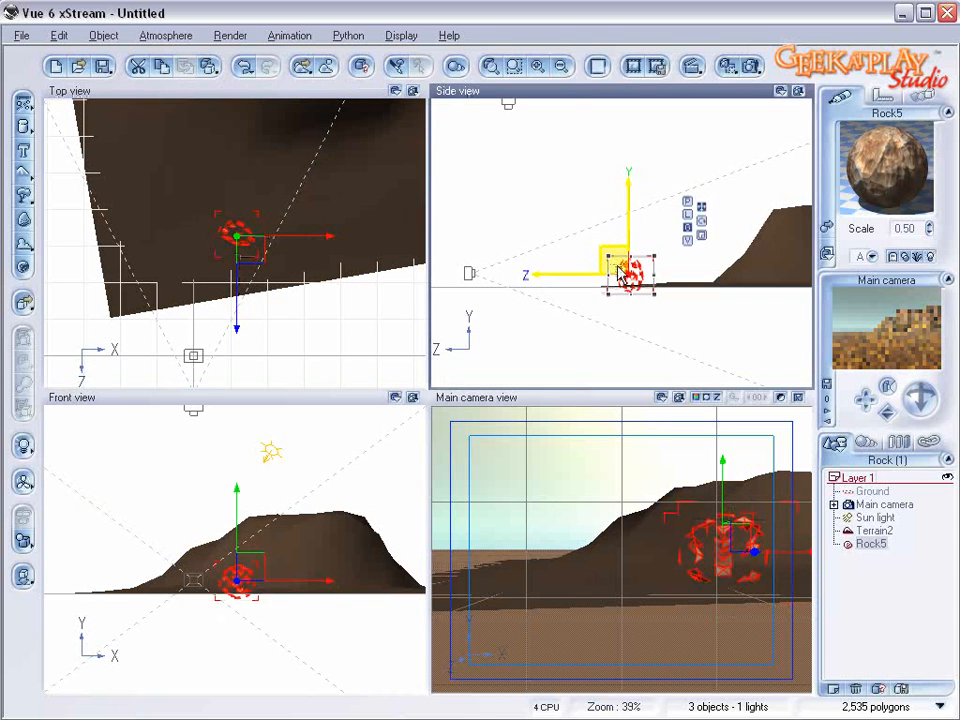
left_click_drag(258, 248, 178, 276)
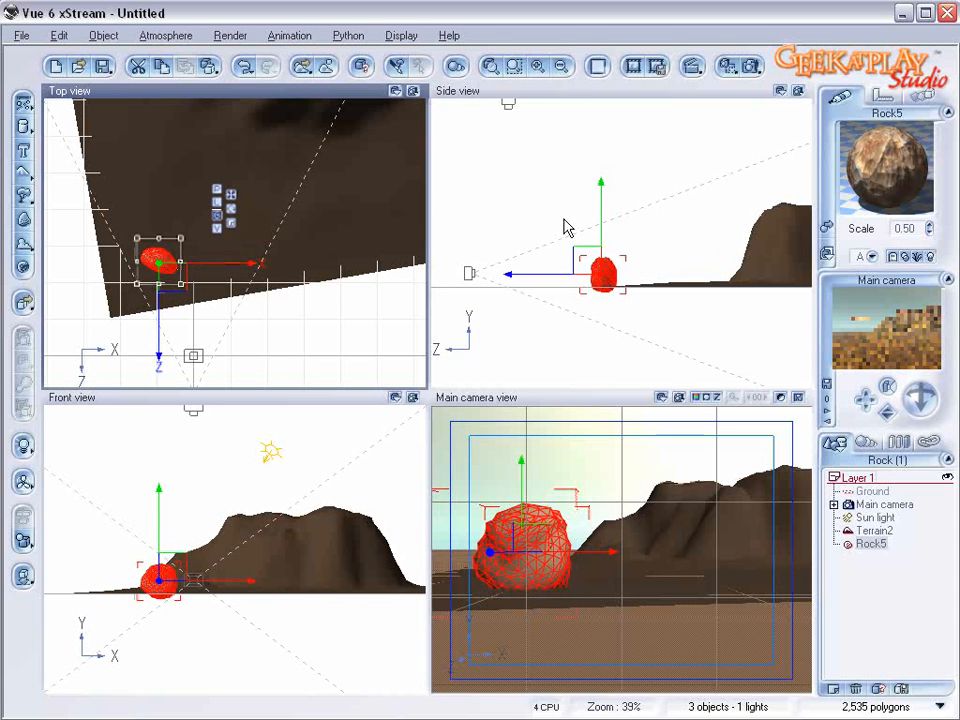
Step: Load the saved Western Rock #4 material onto the new rock
left_click(826, 226)
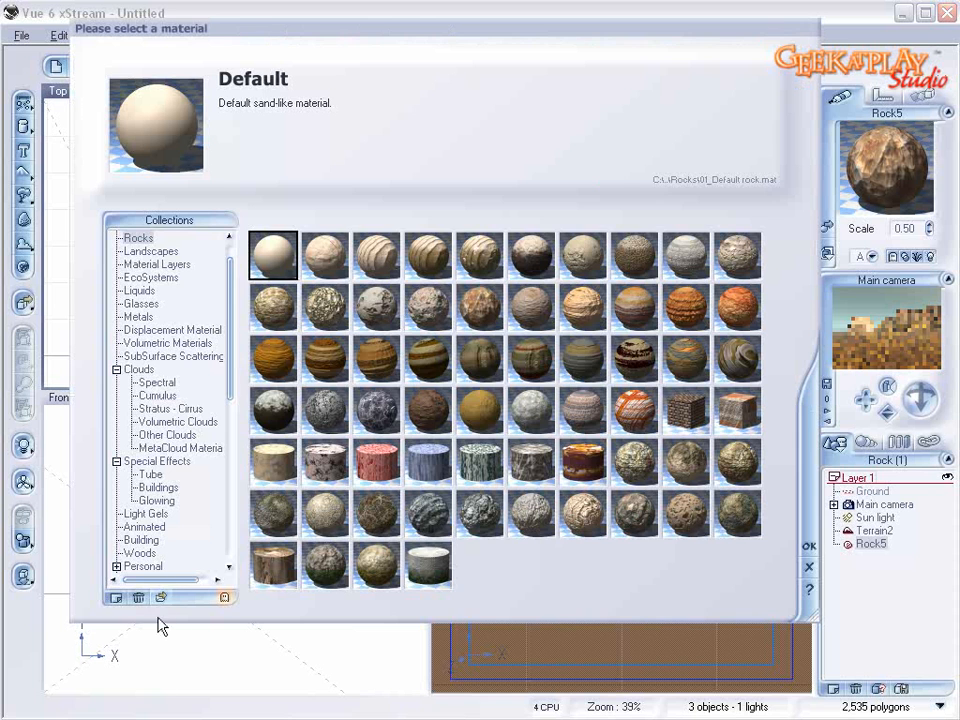
left_click(162, 599)
left_click(327, 197)
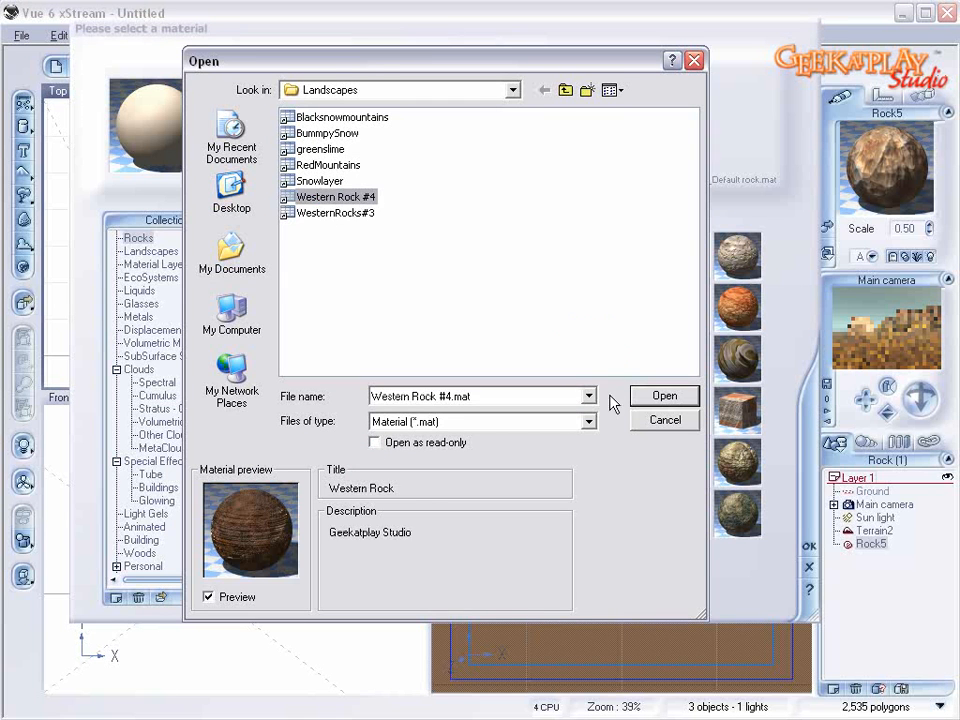
left_click(665, 394)
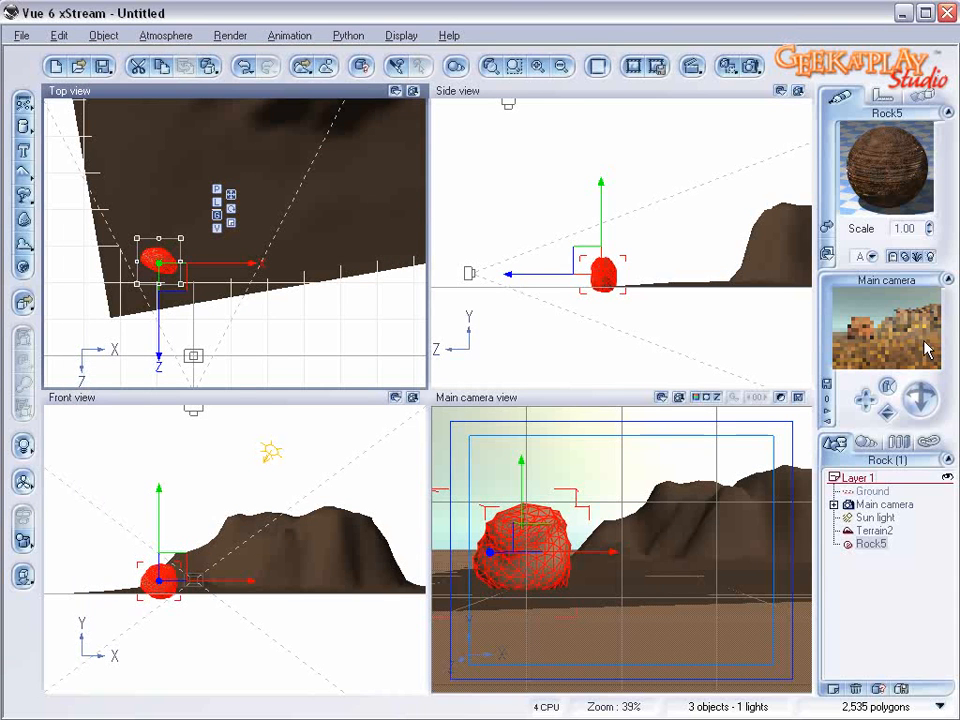
Step: Change the preset render quality to Final and start rendering the scene
left_click(750, 67)
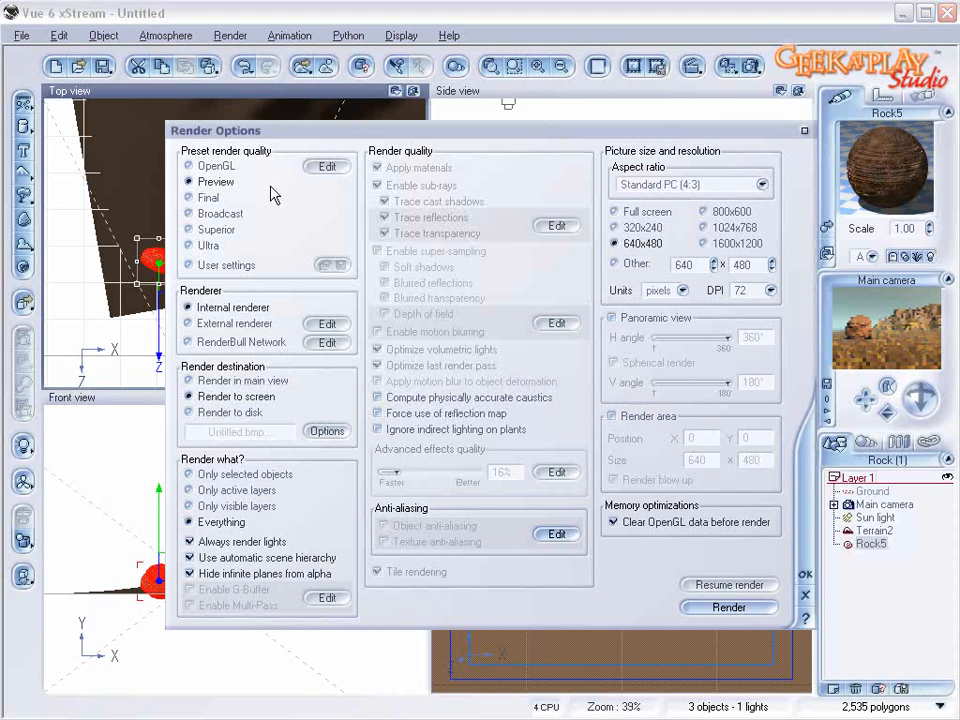
left_click(220, 198)
left_click(805, 574)
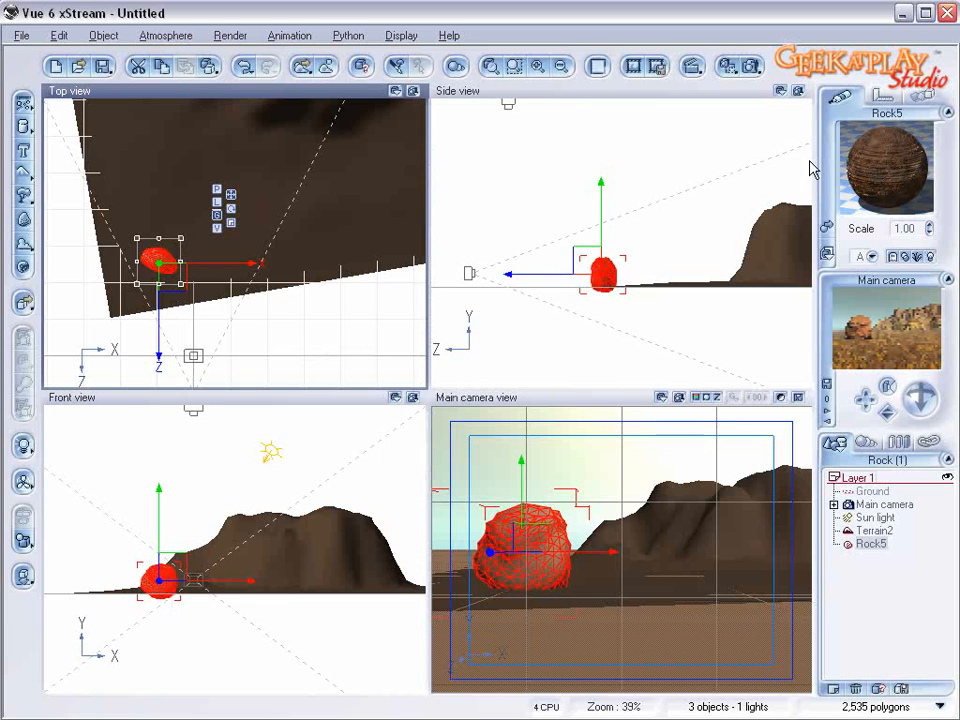
left_click(751, 67)
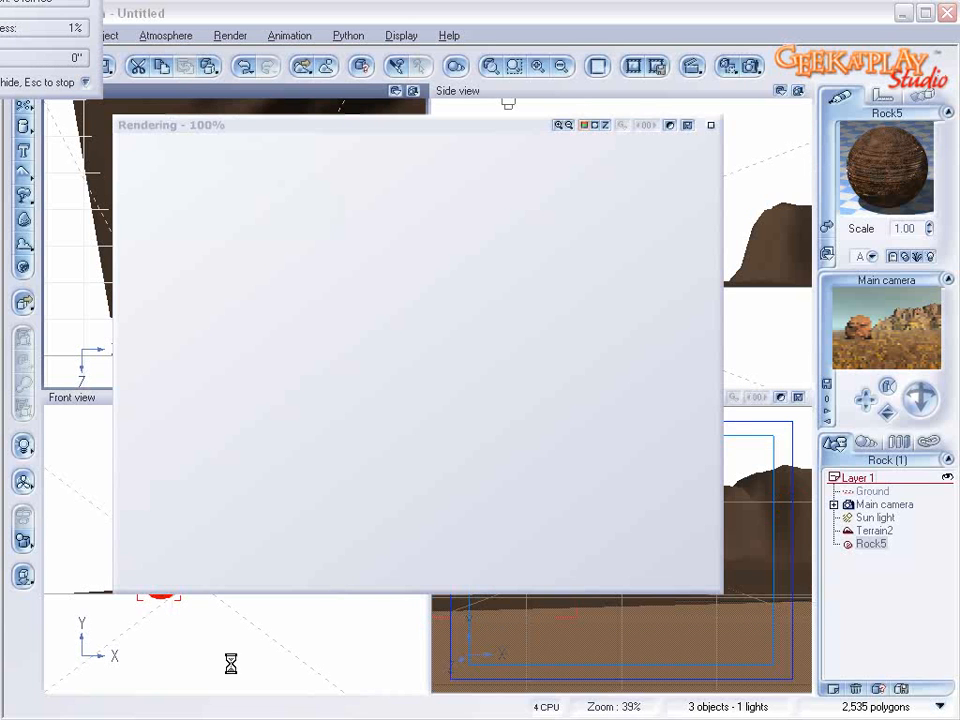